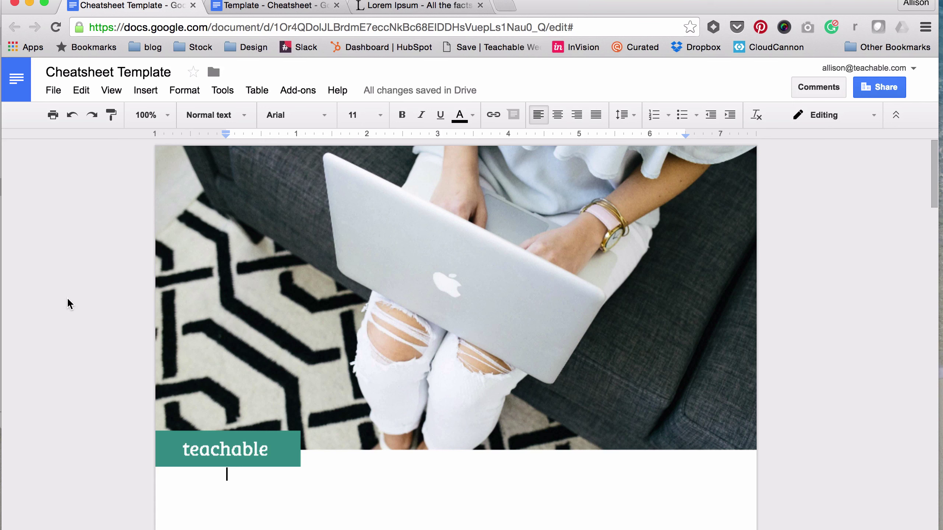
Review the finished Cheatsheet Template from its cover through its interior pages
scroll(69, 304, down, 5)
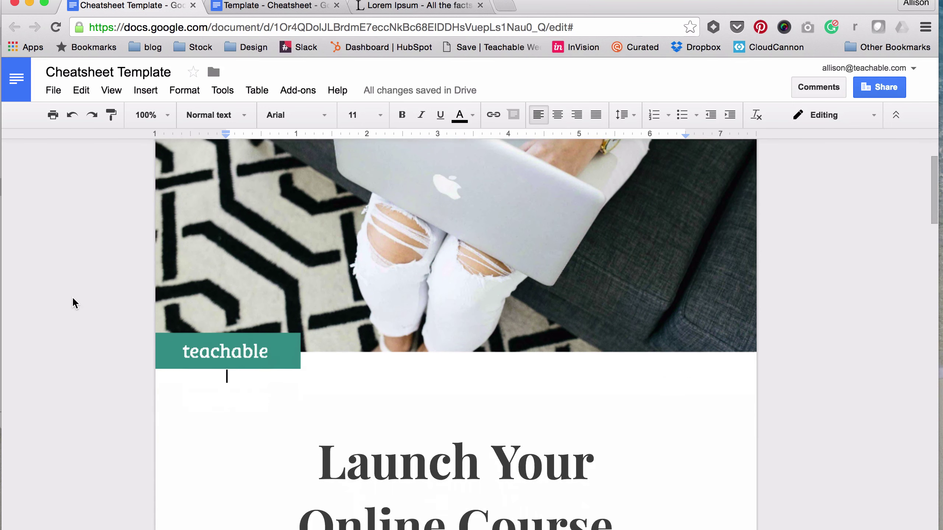
scroll(78, 307, down, 6)
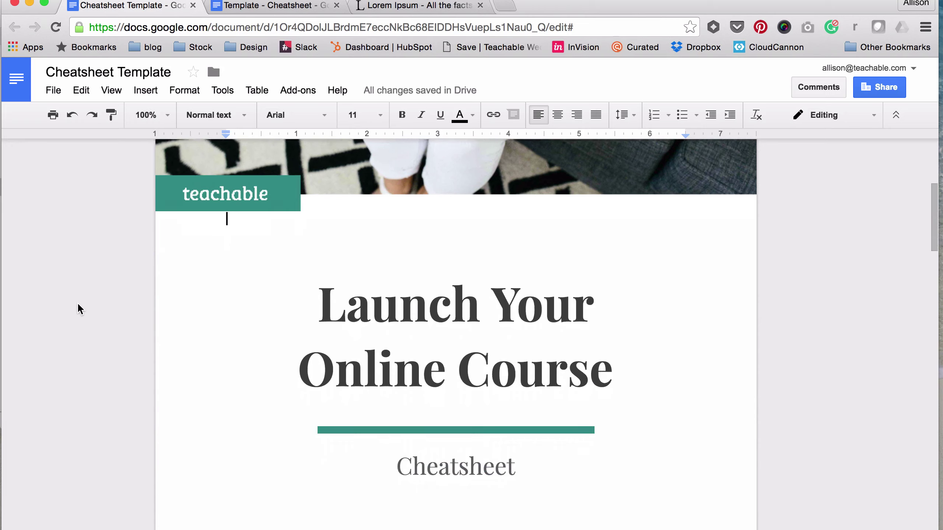
scroll(81, 310, down, 10)
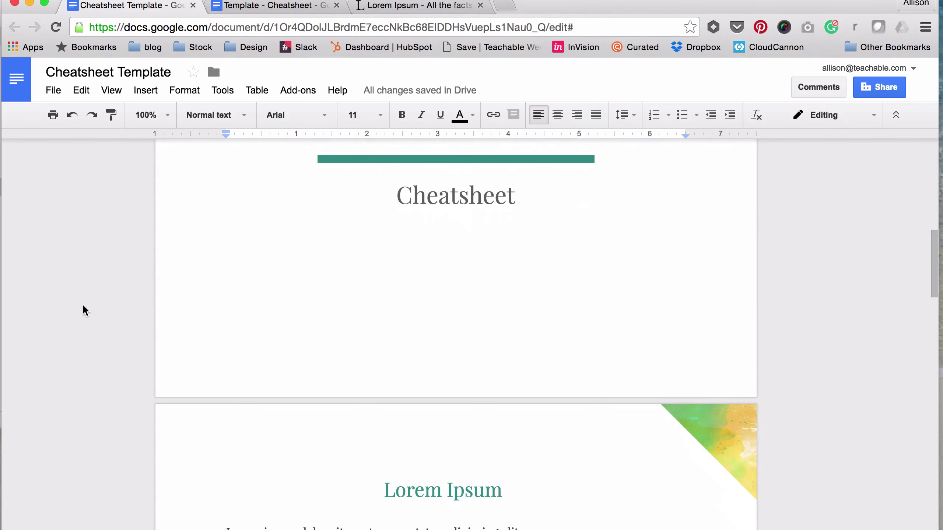
scroll(89, 311, down, 12)
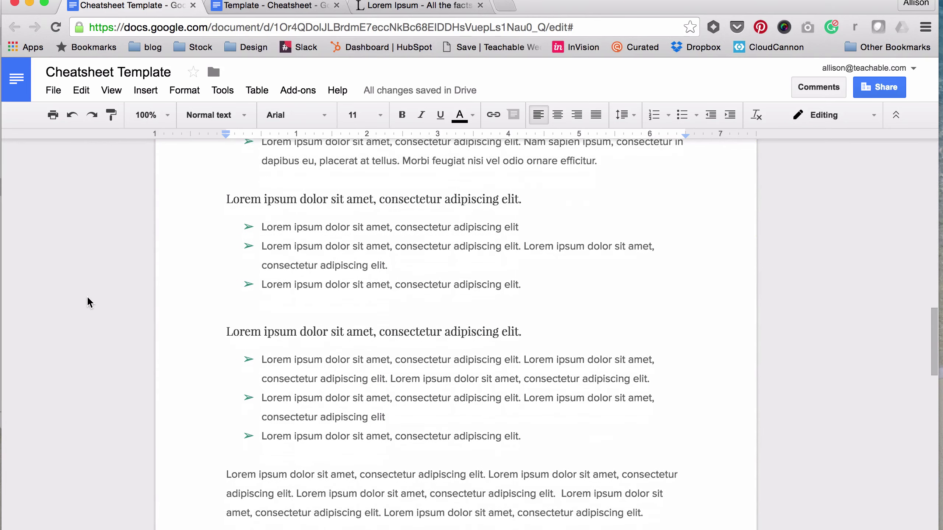
scroll(89, 303, down, 13)
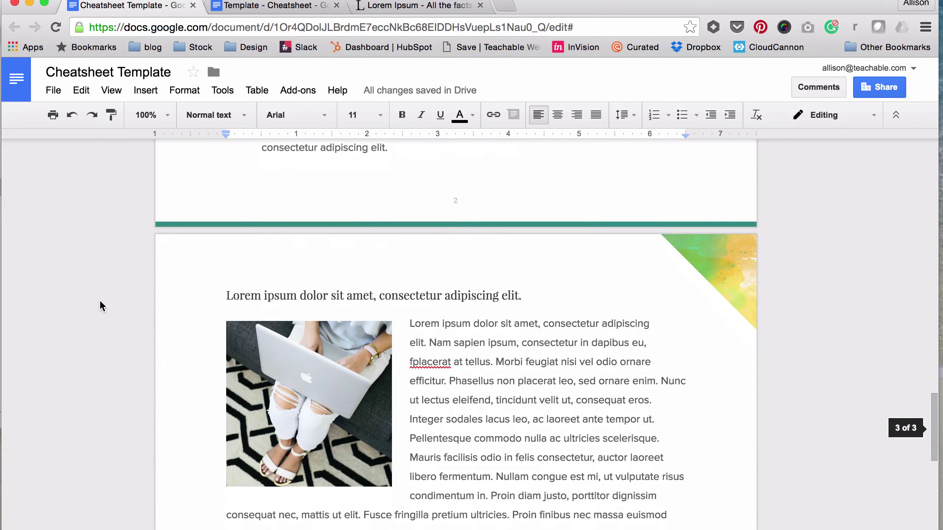
scroll(102, 307, down, 6)
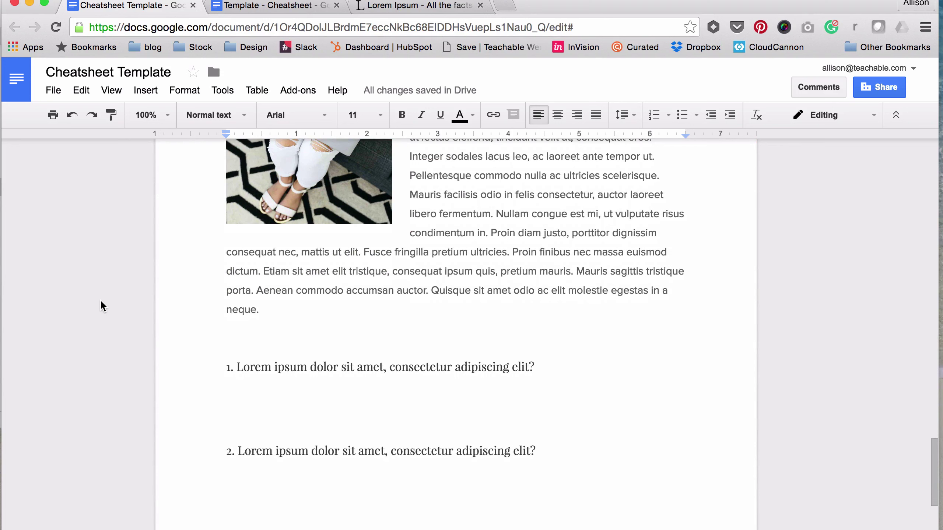
scroll(103, 307, down, 2)
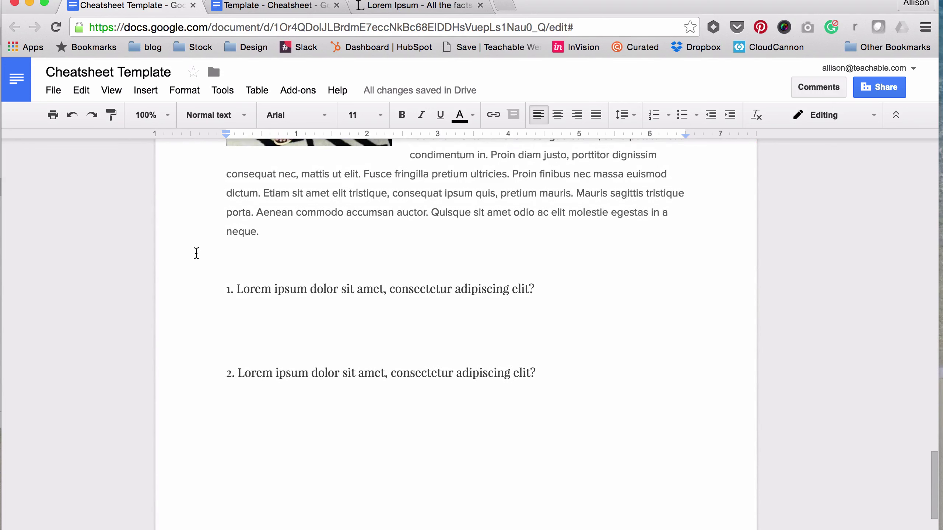
scroll(198, 253, down, 3)
scroll(196, 263, up, 15)
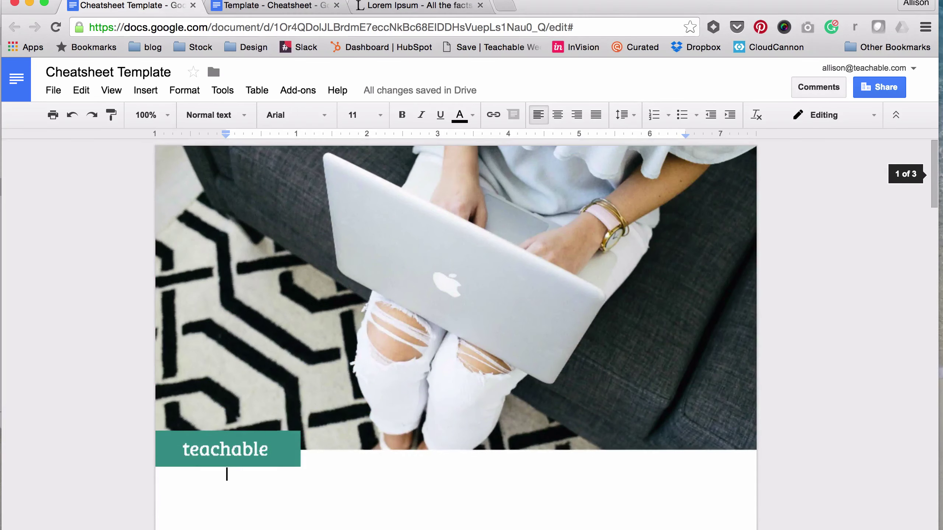
In the Template - Cheatsheet document, set the top and bottom page margins to 0 inches
click(278, 9)
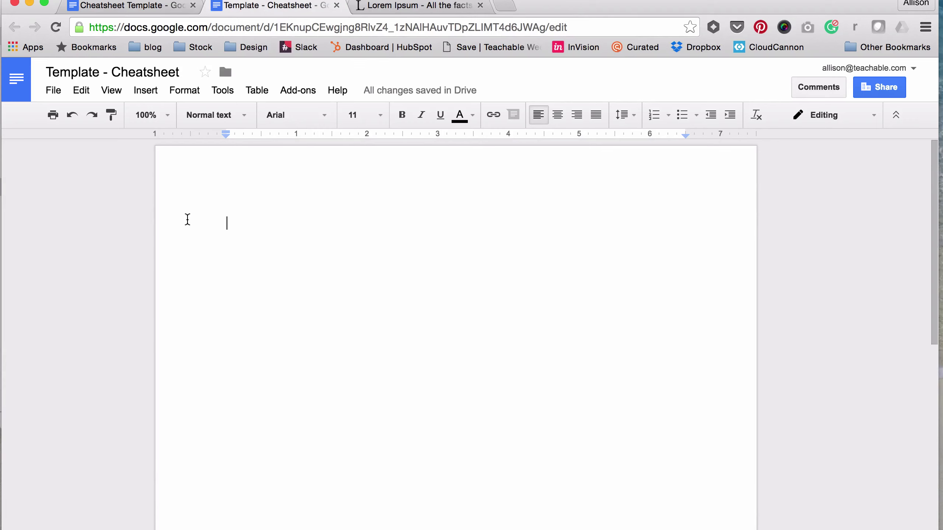
click(54, 92)
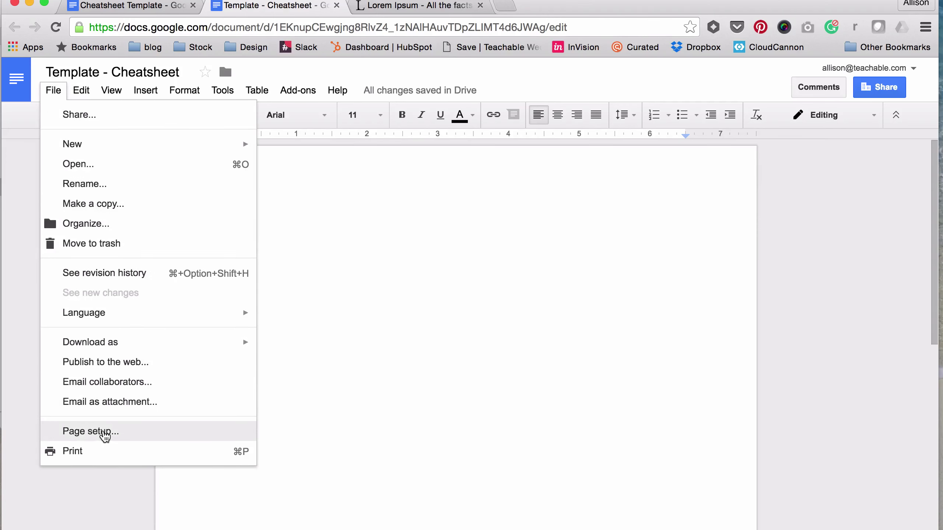
click(104, 433)
double_click(581, 251)
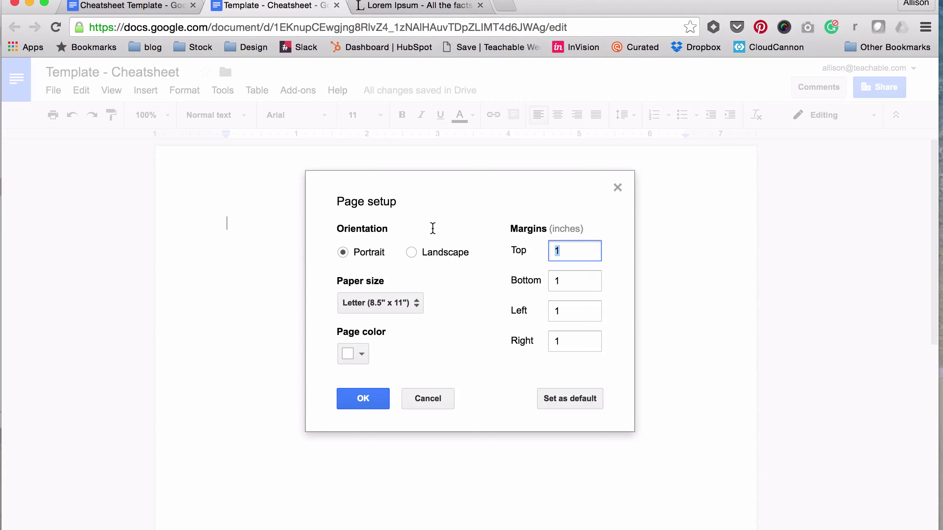
text(0)
key(Tab)
text(0)
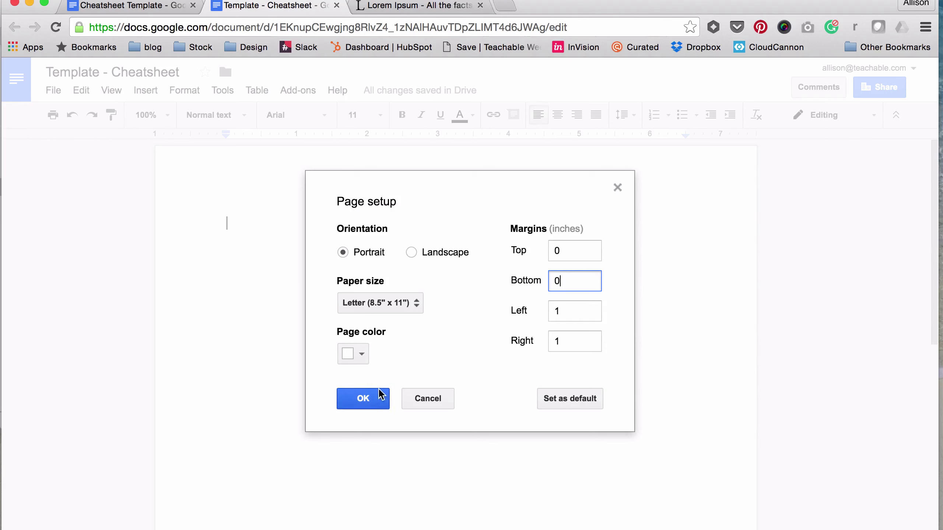
click(371, 400)
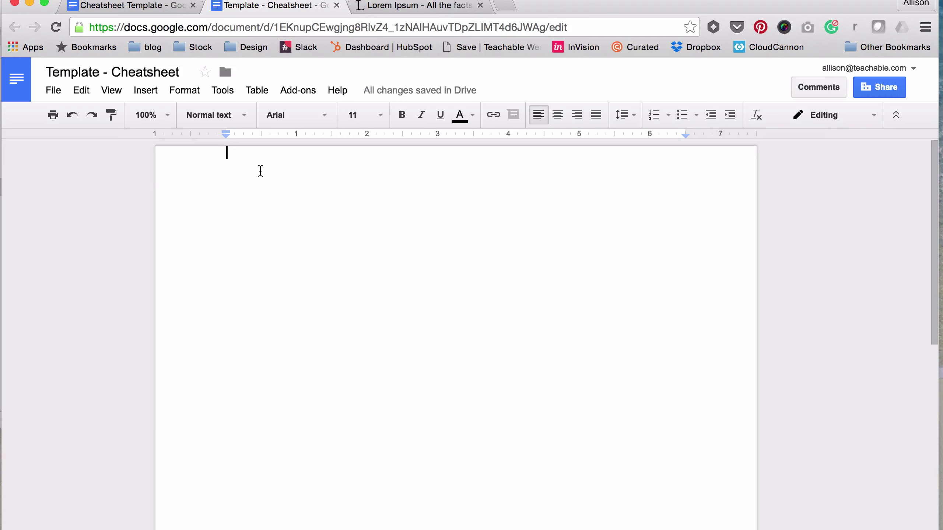
Add a footer with page numbers and enable a different first page header/footer
click(146, 90)
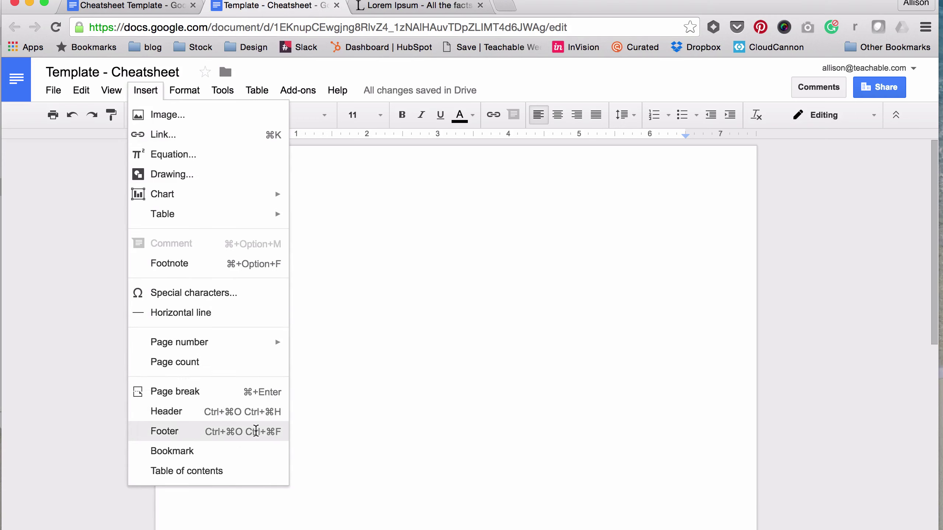
click(258, 432)
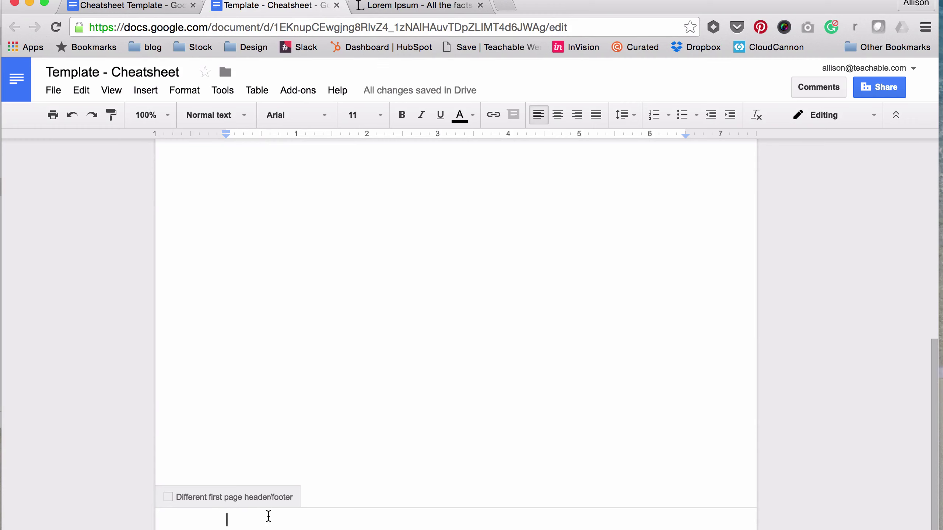
click(150, 96)
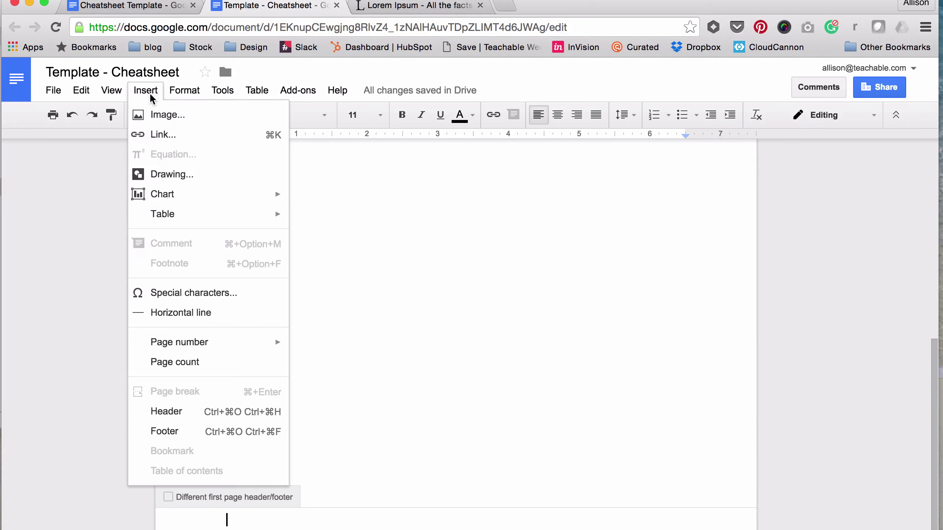
mouse_move(221, 343)
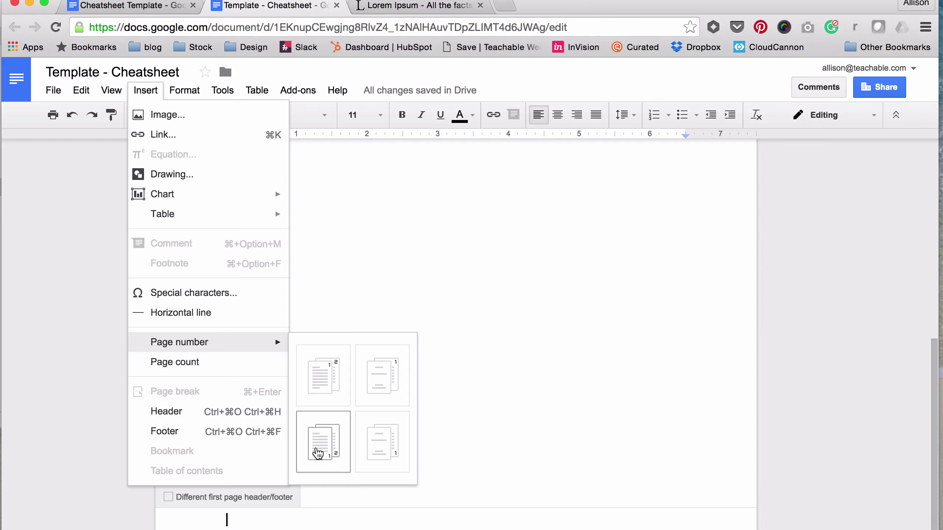
click(328, 451)
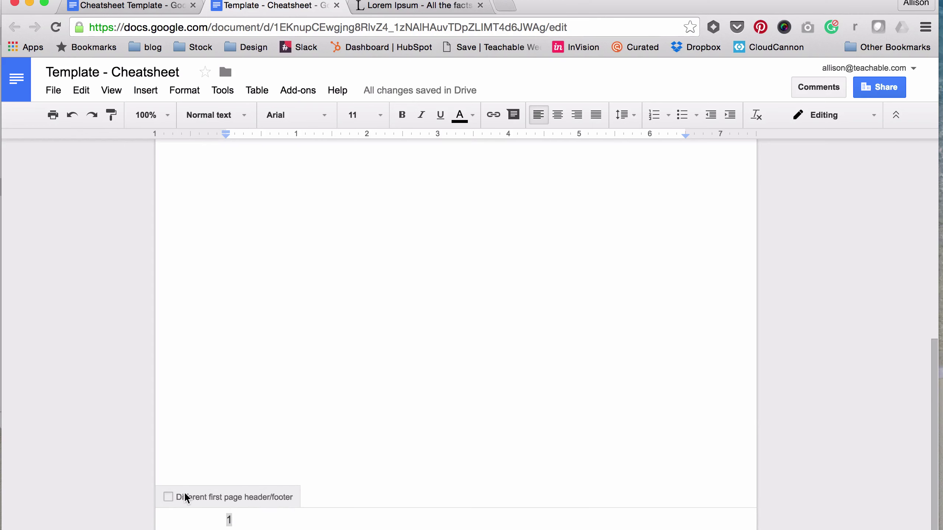
click(171, 497)
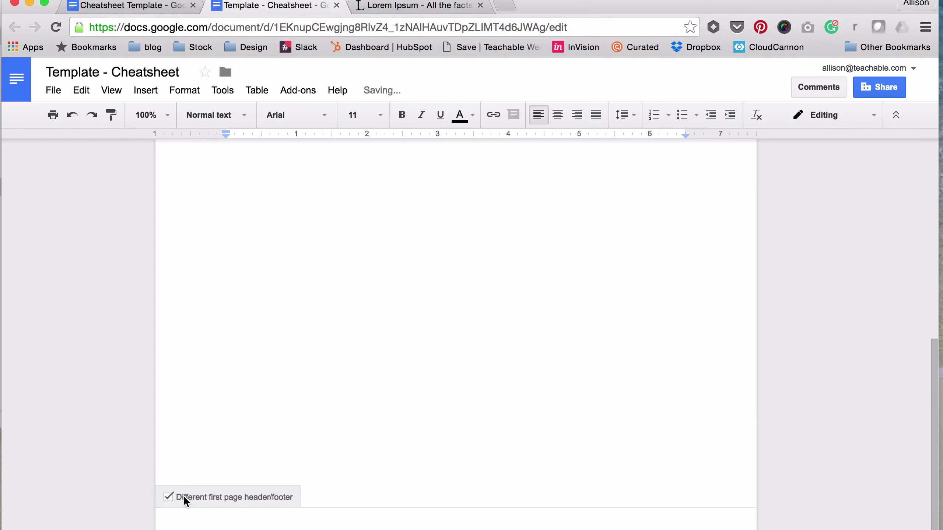
Examine the footer and page number styling on the interior pages of the Cheatsheet Template document
click(129, 7)
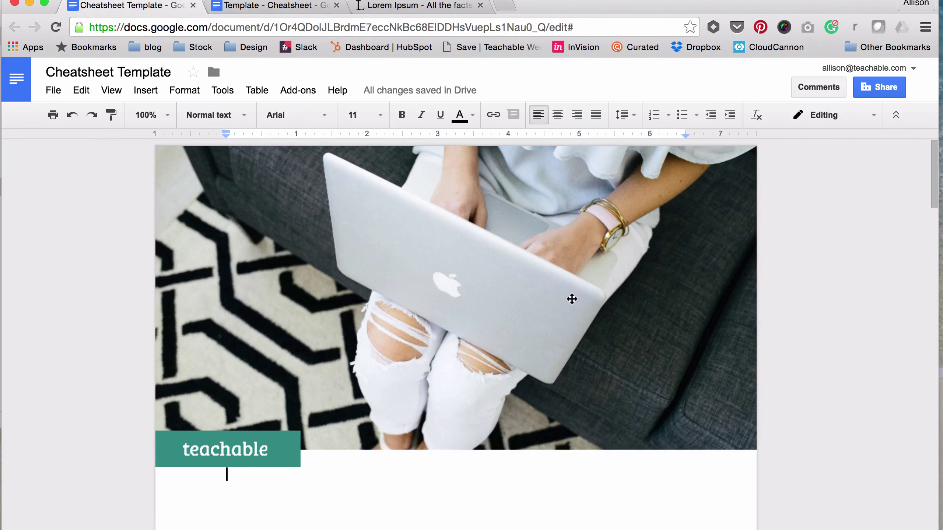
scroll(568, 301, down, 15)
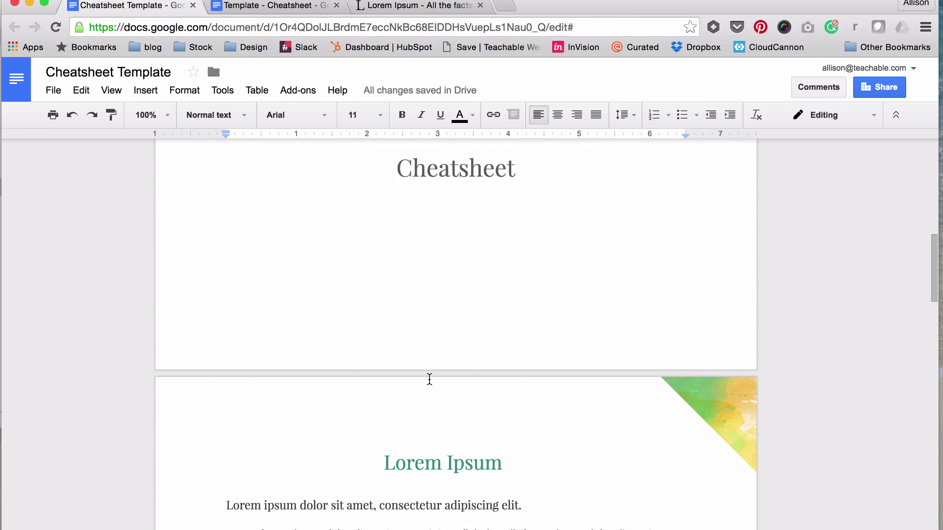
scroll(149, 329, down, 20)
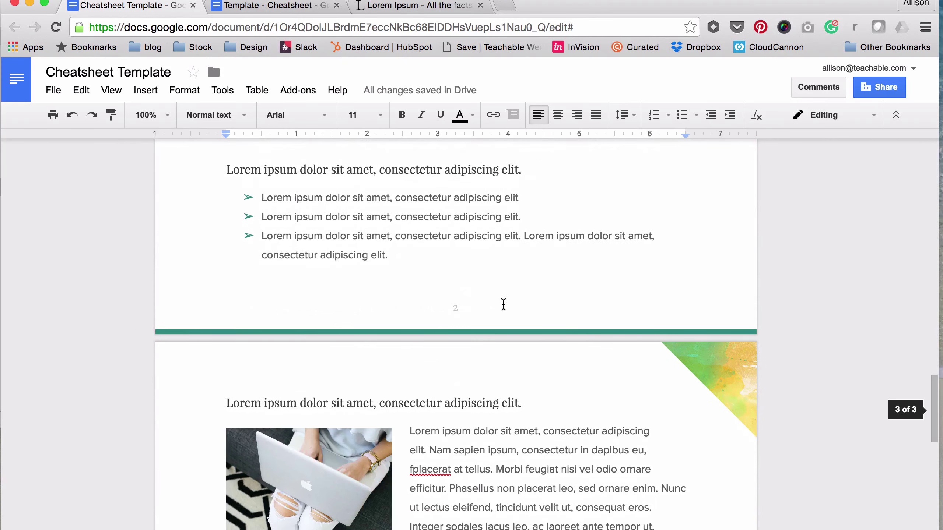
scroll(204, 273, up, 10)
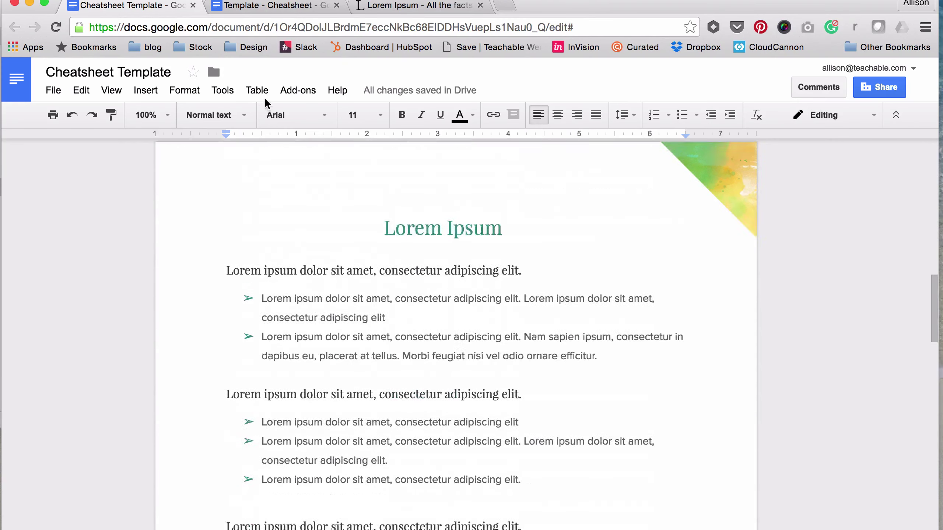
In the Template - Cheatsheet first-page footer, enter the number 1 and format it in Playfair Display, size 9
click(294, 6)
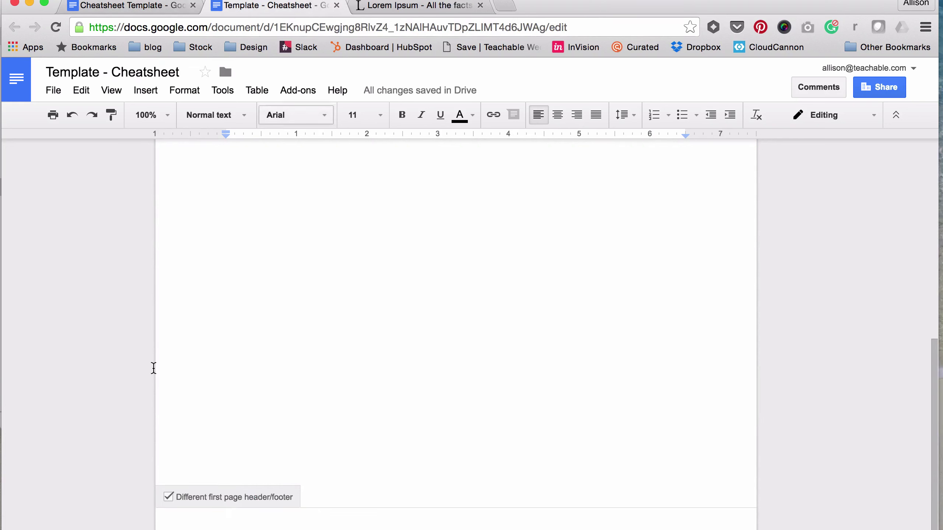
text(1)
drag(255, 523, 223, 521)
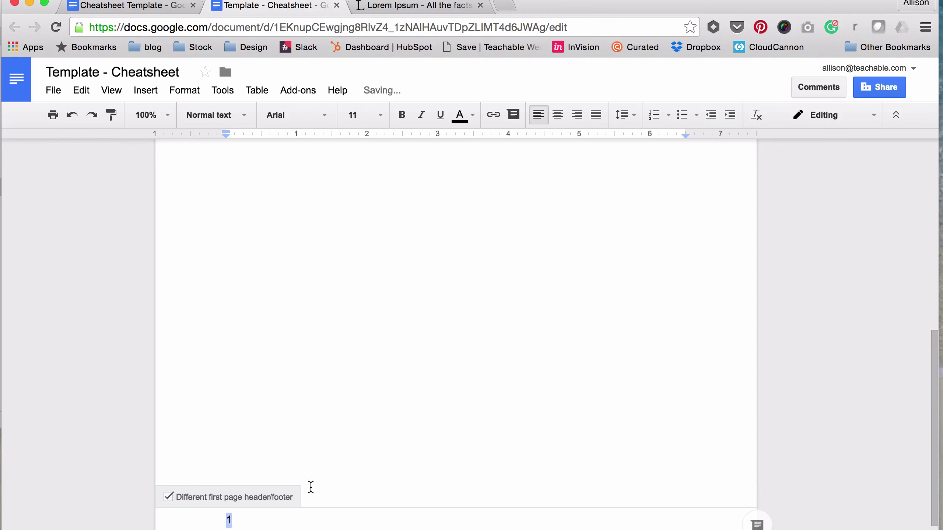
click(327, 113)
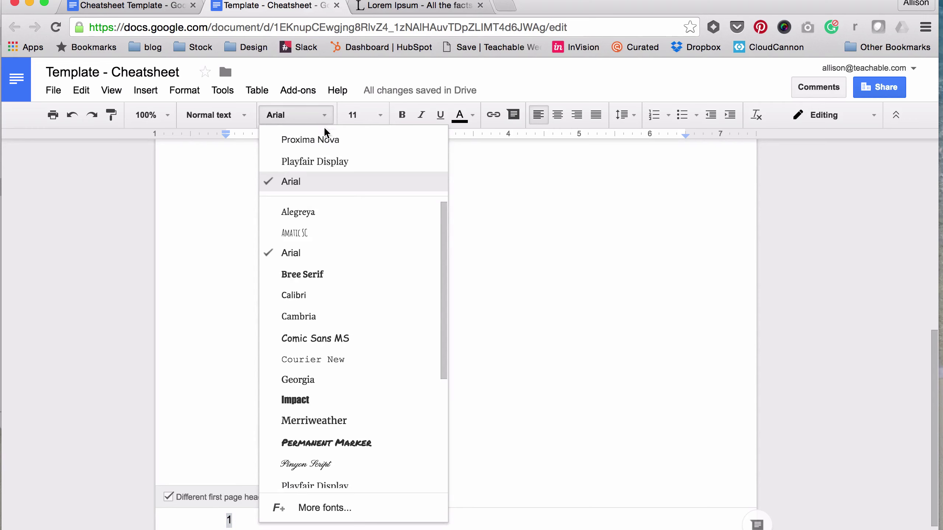
click(387, 162)
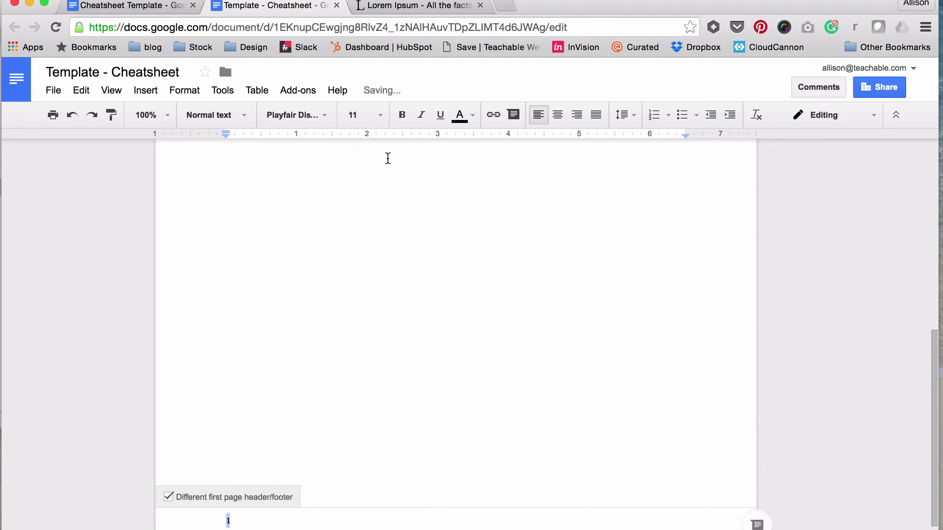
click(381, 115)
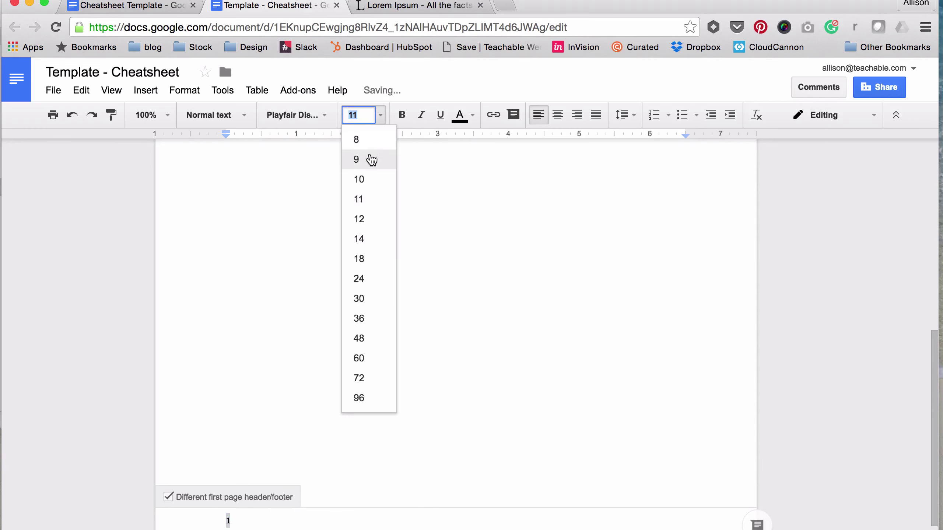
click(375, 141)
click(368, 115)
click(369, 160)
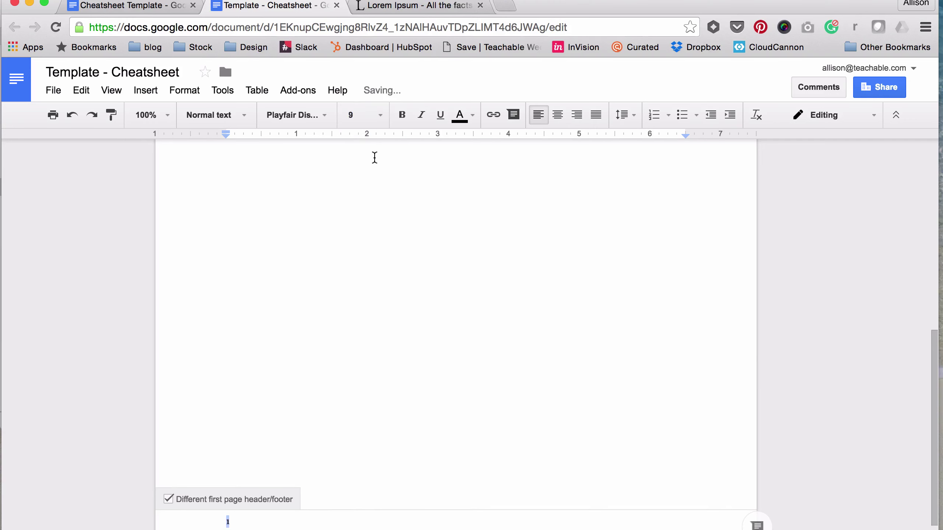
Colour the footer number light gray and center it
click(472, 116)
click(532, 170)
click(557, 115)
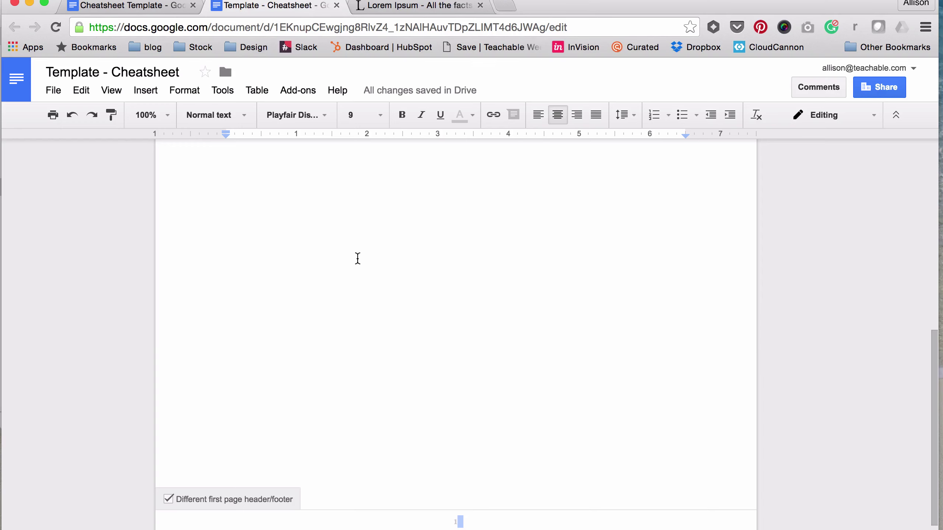
Try to insert a header, and place the cursor back in the page body
click(361, 262)
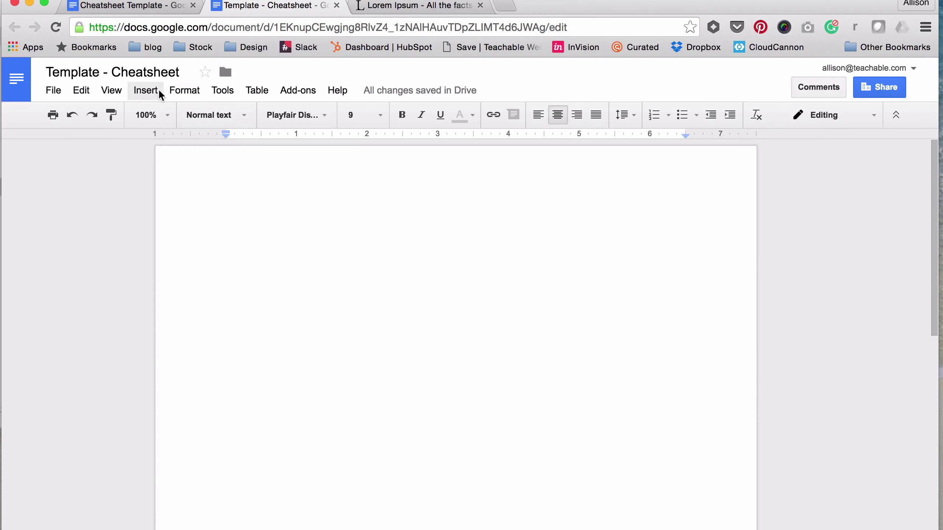
click(136, 90)
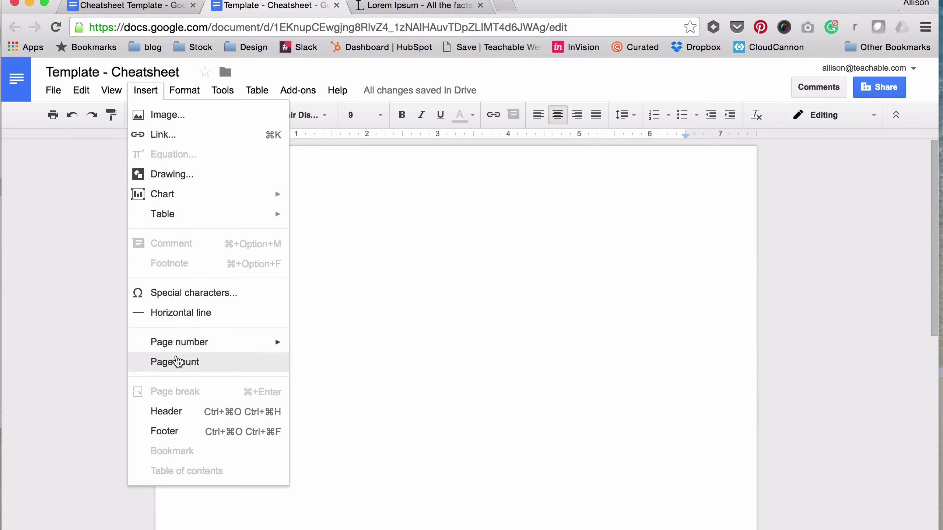
click(246, 412)
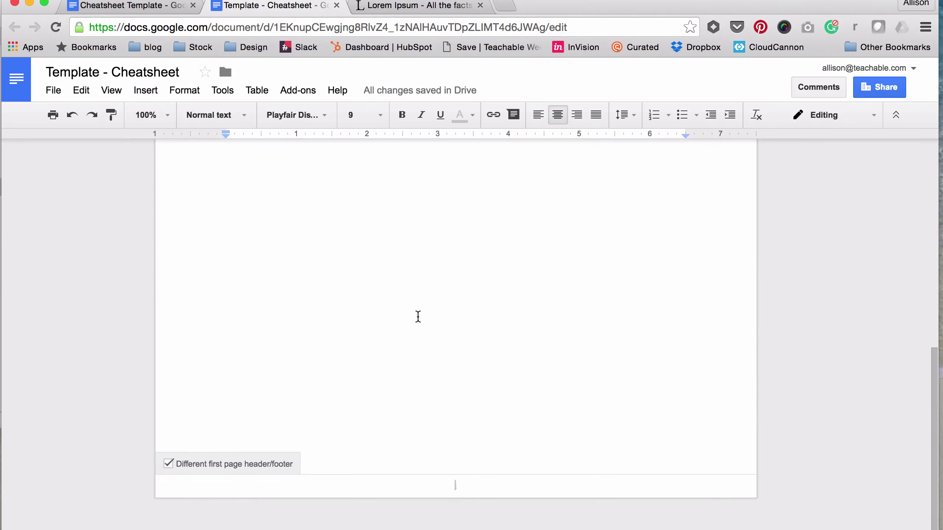
scroll(416, 315, up, 3)
scroll(415, 318, down, 1)
scroll(403, 264, up, 2)
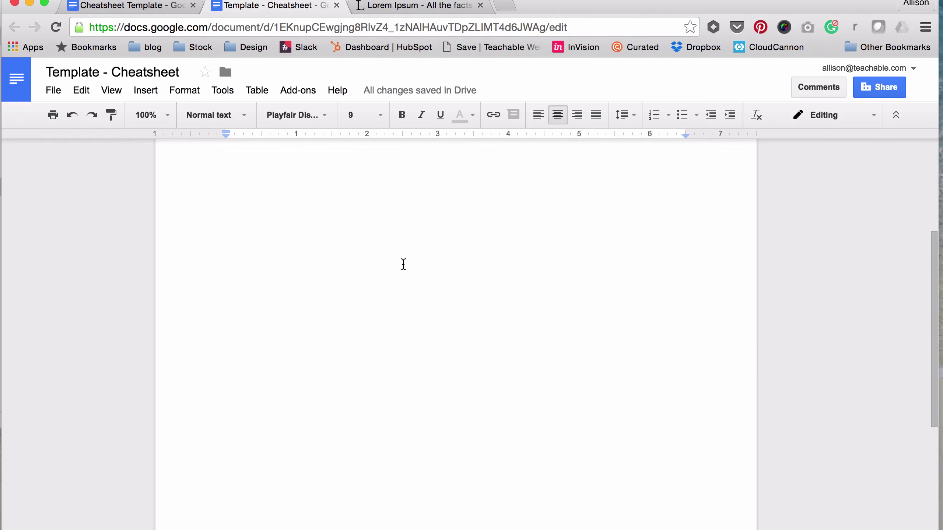
click(403, 264)
scroll(405, 261, down, 5)
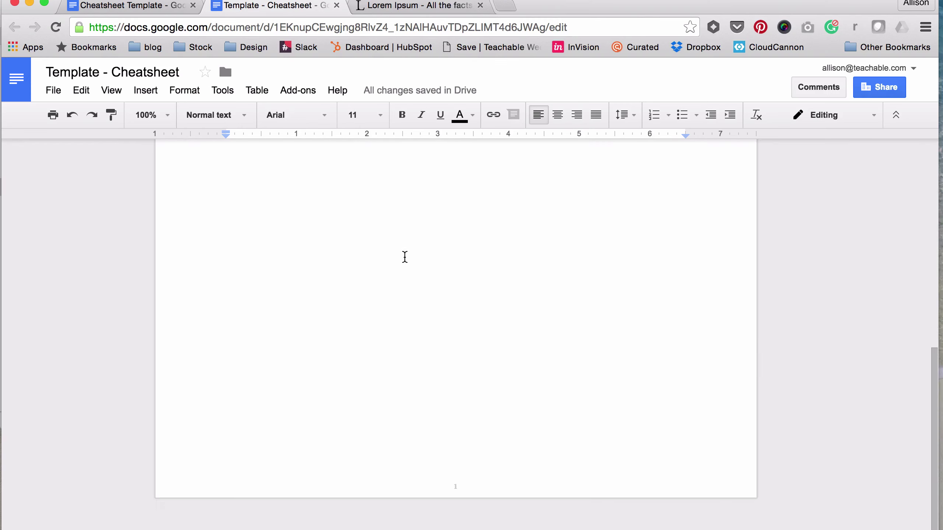
Insert a header on the first page of the Template - Cheatsheet document
scroll(405, 258, up, 5)
click(147, 92)
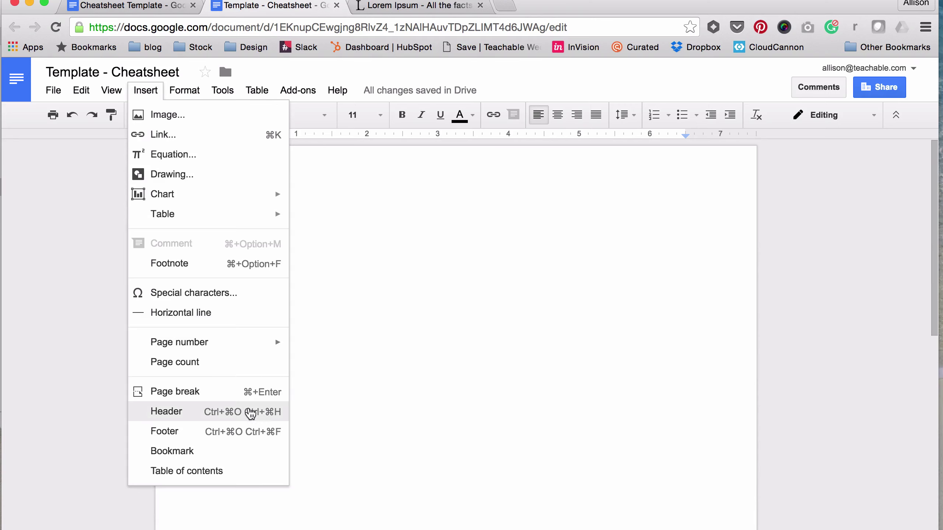
click(264, 411)
scroll(293, 300, down, 5)
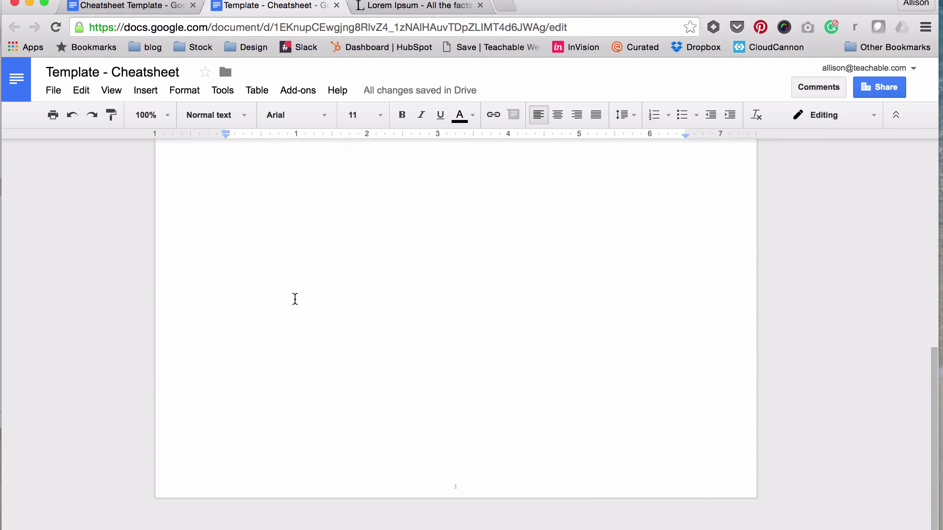
scroll(295, 306, up, 5)
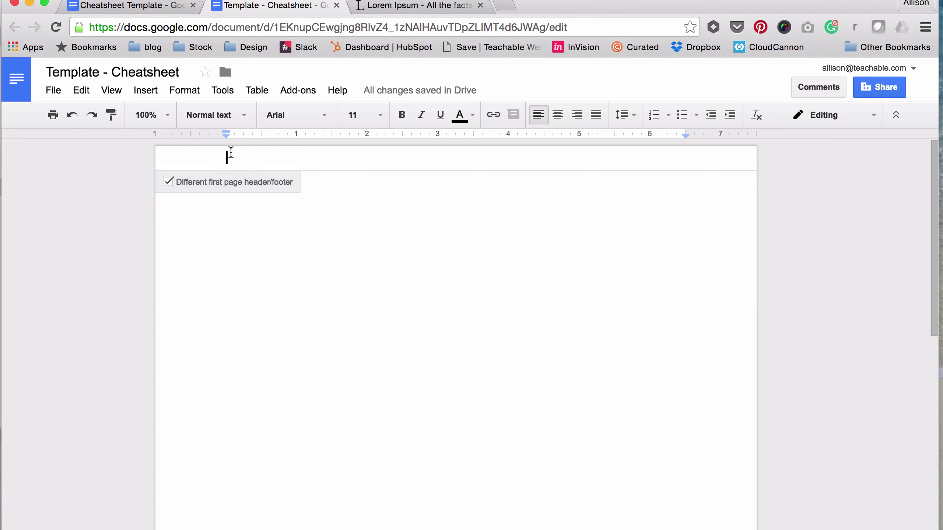
Check the example's cover image, then insert a drawing in the Template - Cheatsheet first-page header and upload bloguettes-stock-1605010.jpg from the downloads into it
click(118, 5)
scroll(400, 223, up, 10)
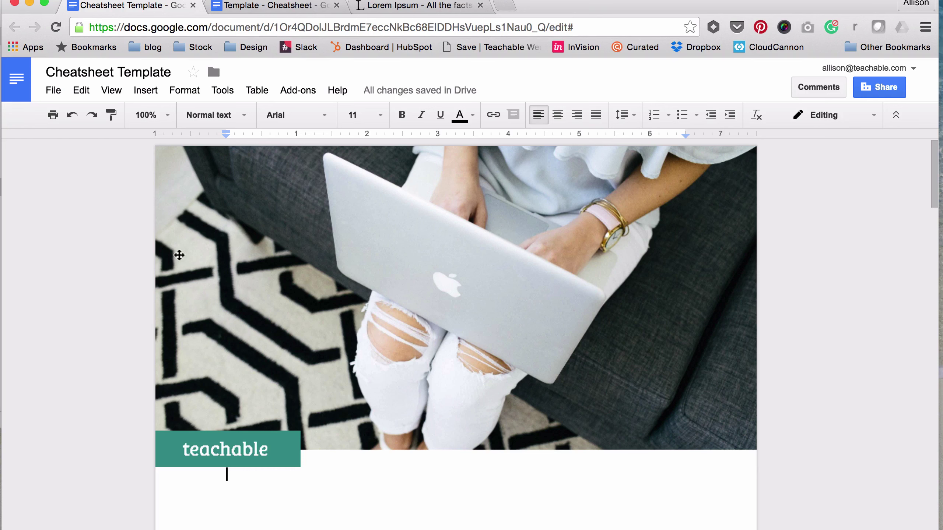
click(273, 6)
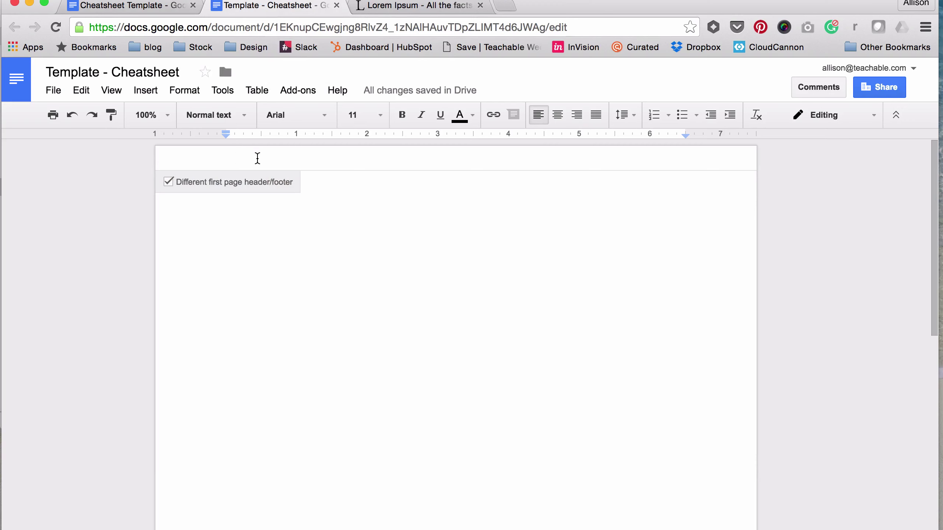
click(146, 90)
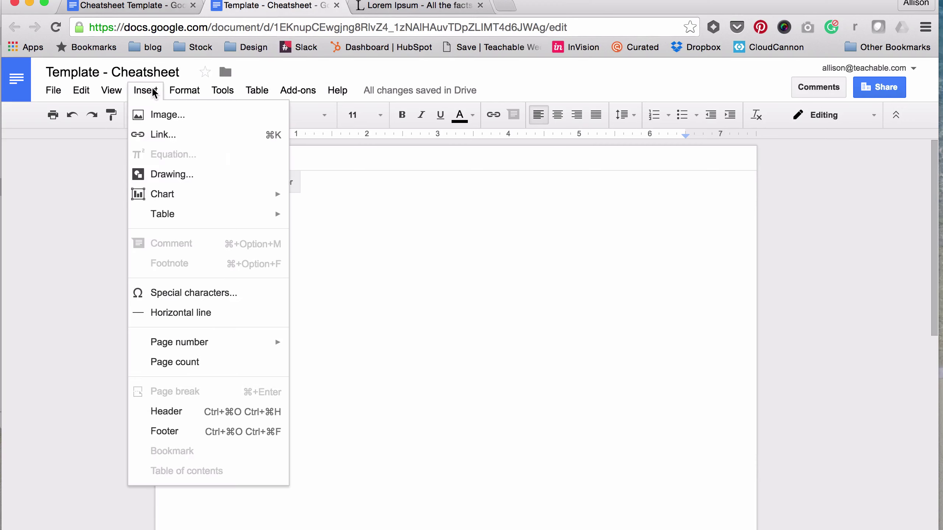
click(174, 174)
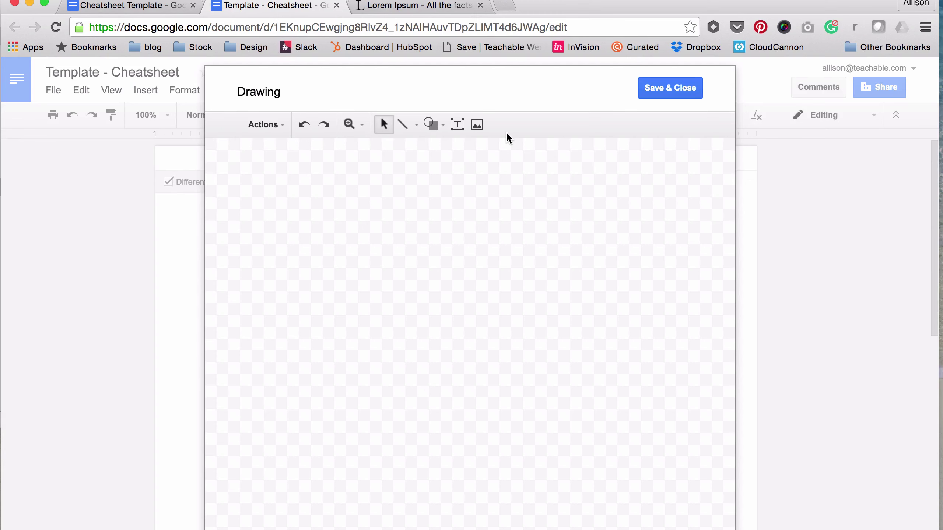
click(478, 127)
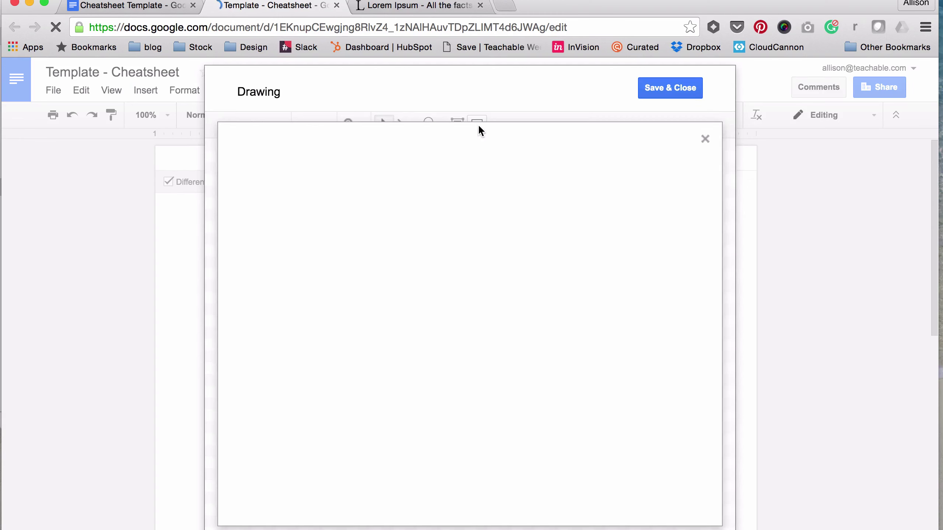
mouse_move(642, 526)
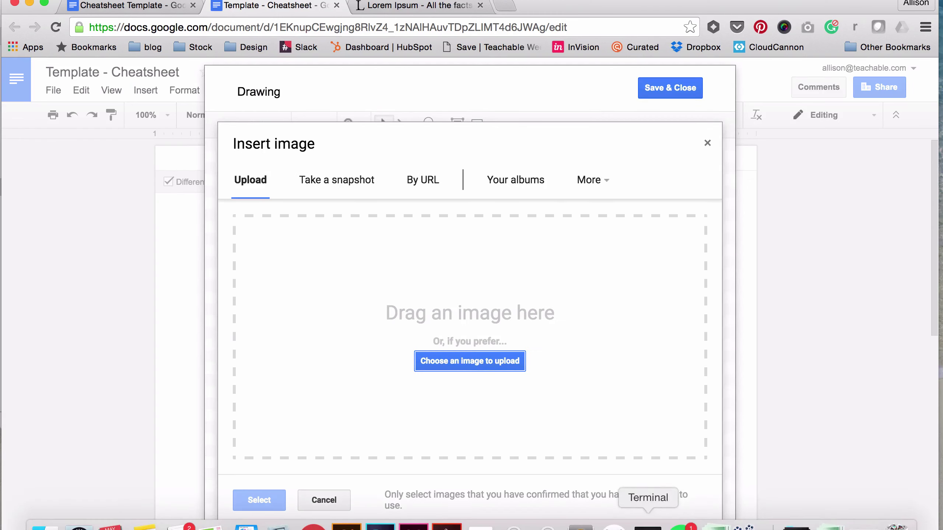
click(796, 526)
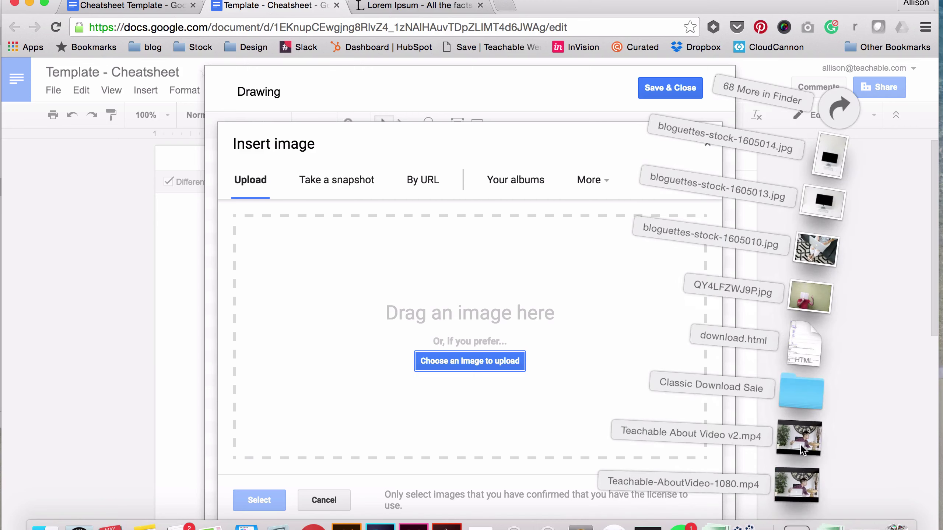
drag(815, 256, 454, 295)
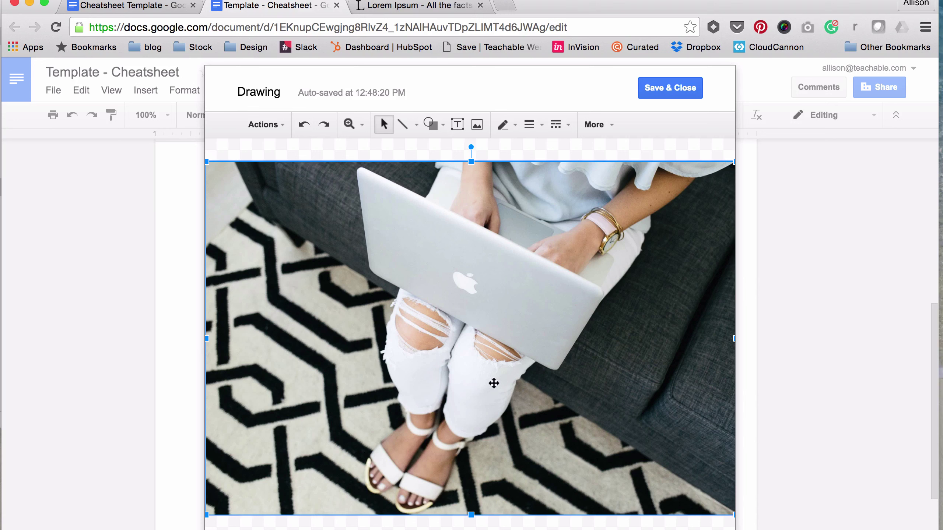
Crop the laptop photo to a wide banner without the bottom strip, and move it up near the top of the drawing
double_click(479, 371)
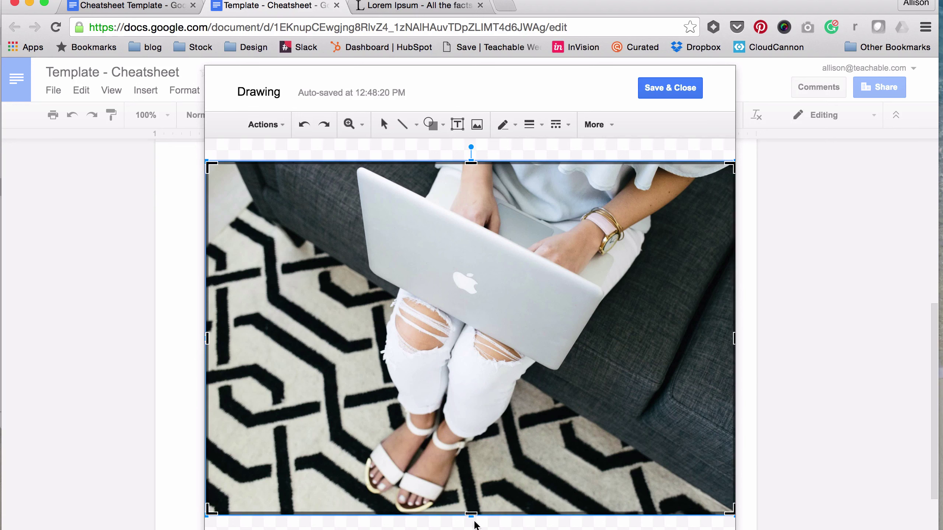
drag(471, 514, 471, 431)
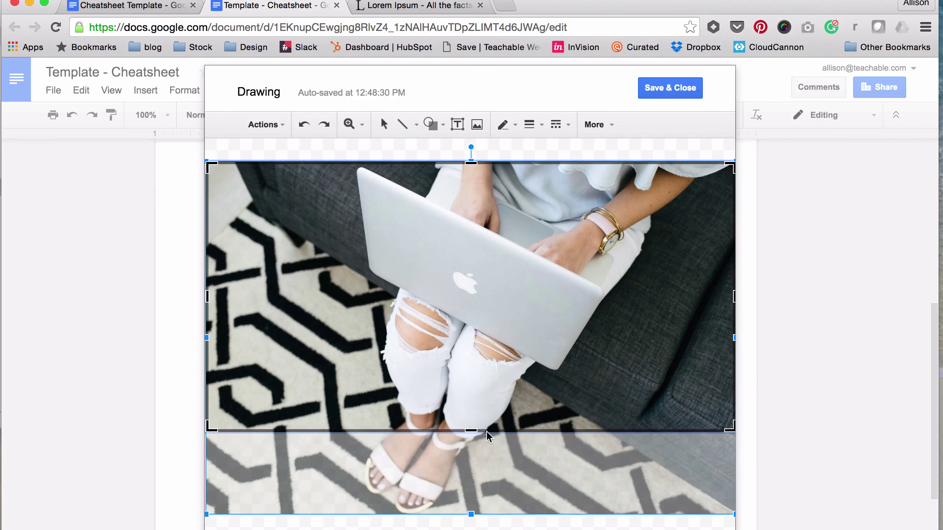
drag(526, 362, 559, 349)
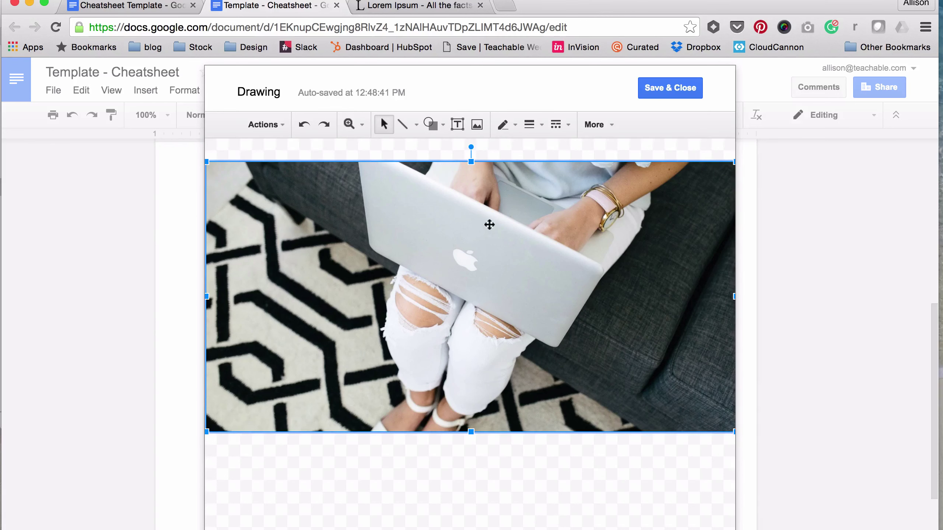
drag(678, 326, 659, 333)
click(562, 433)
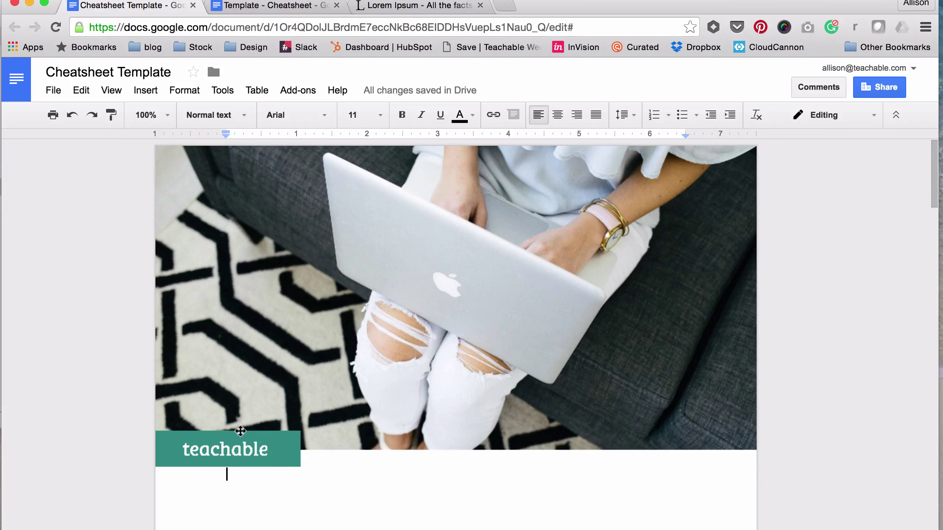
Draw a small rectangle overlapping the photo's lower-left corner and align it with the photo's left edge
click(269, 6)
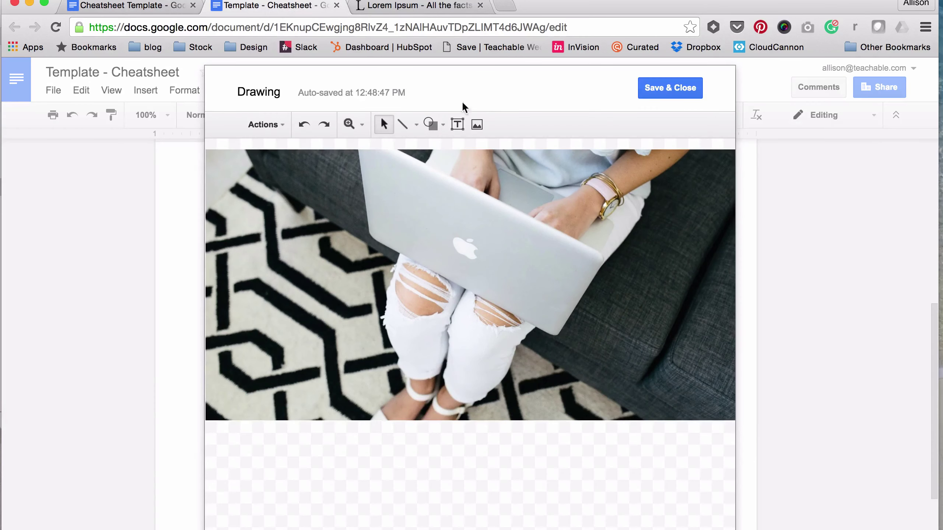
click(431, 126)
mouse_move(453, 150)
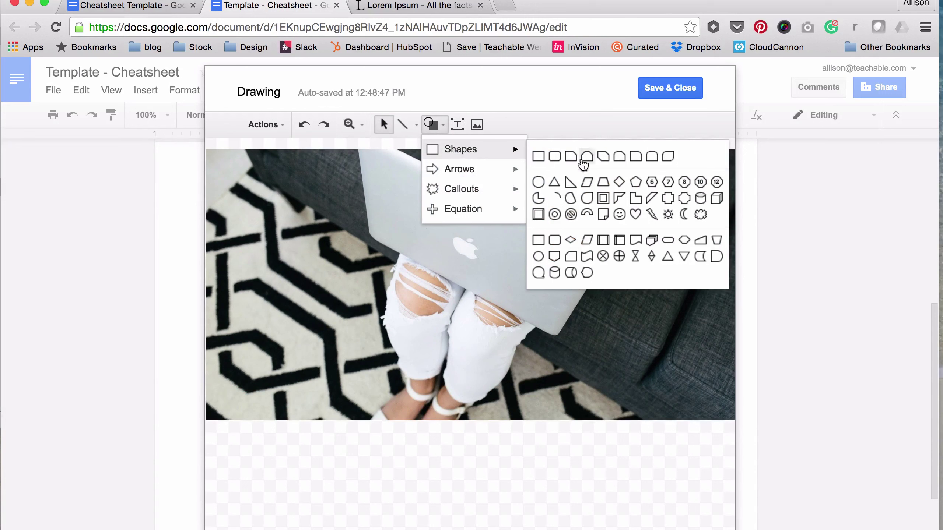
click(539, 158)
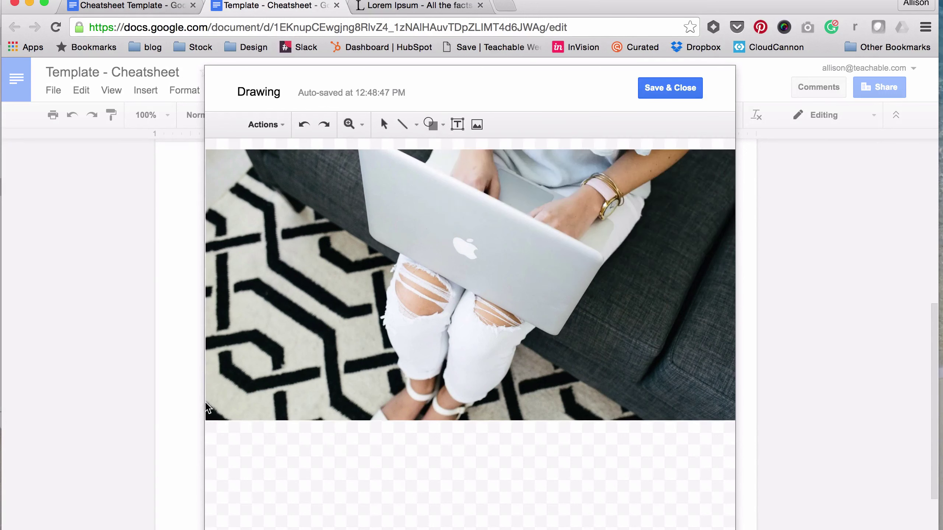
drag(206, 403, 322, 434)
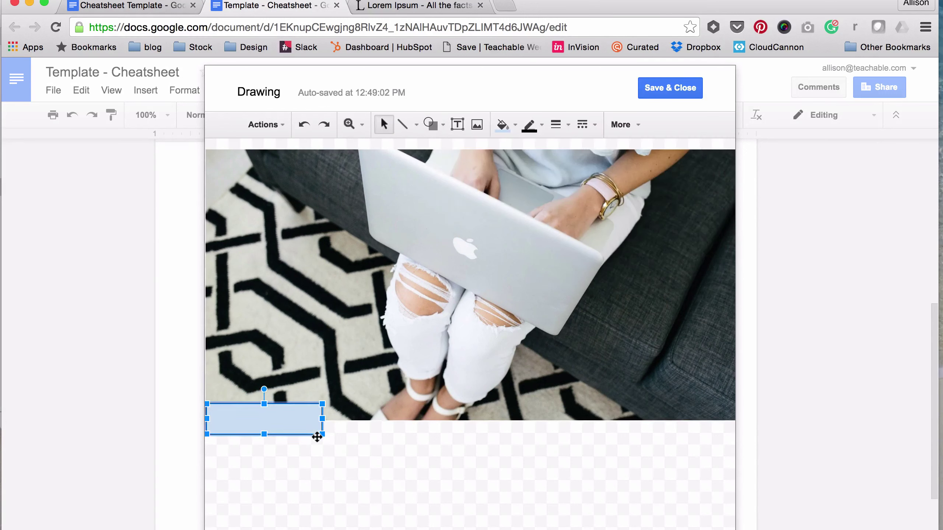
click(364, 441)
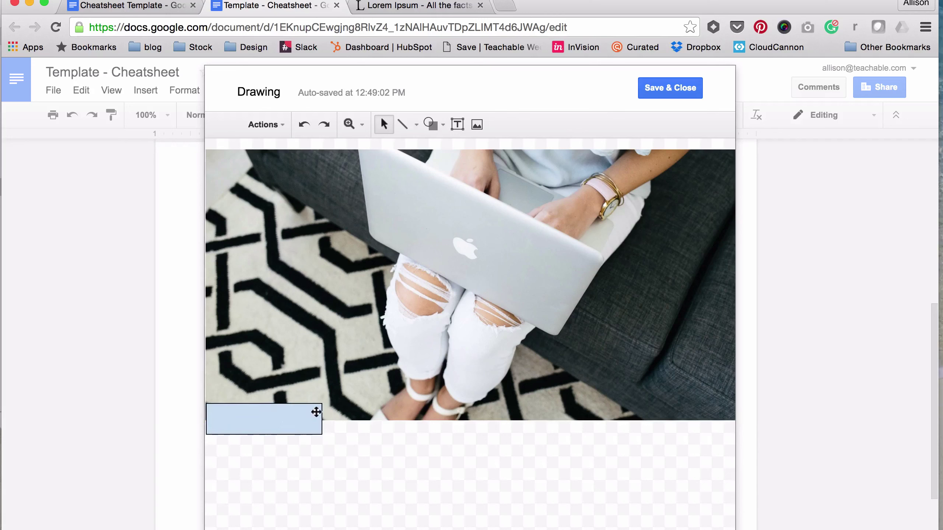
click(299, 421)
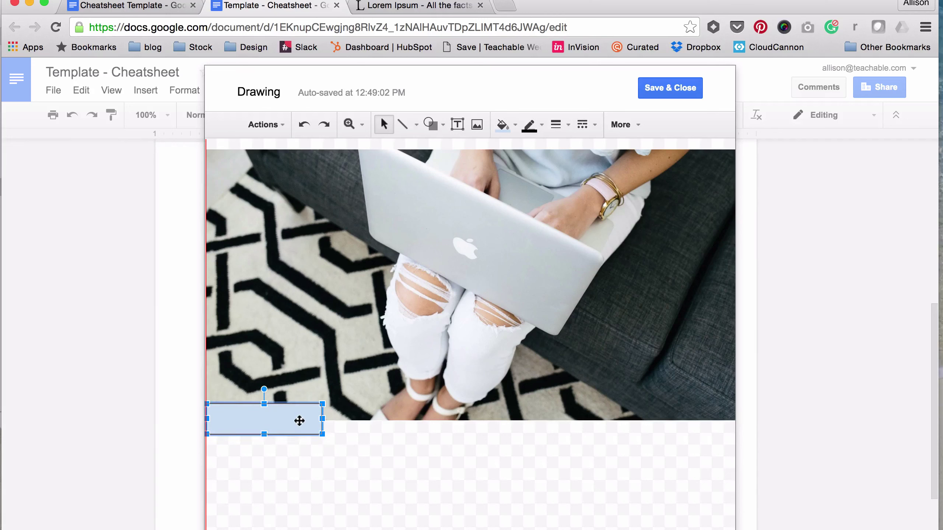
click(374, 442)
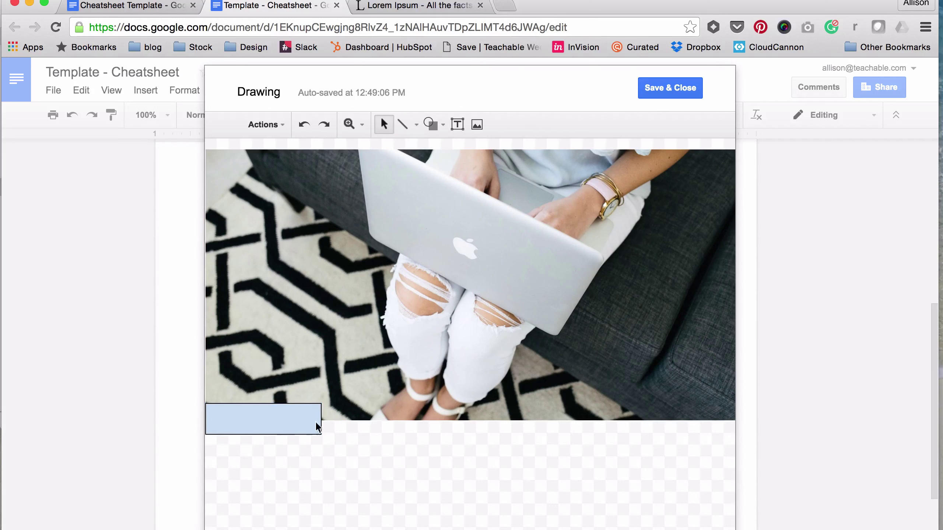
Make the rectangle's outline transparent
click(285, 422)
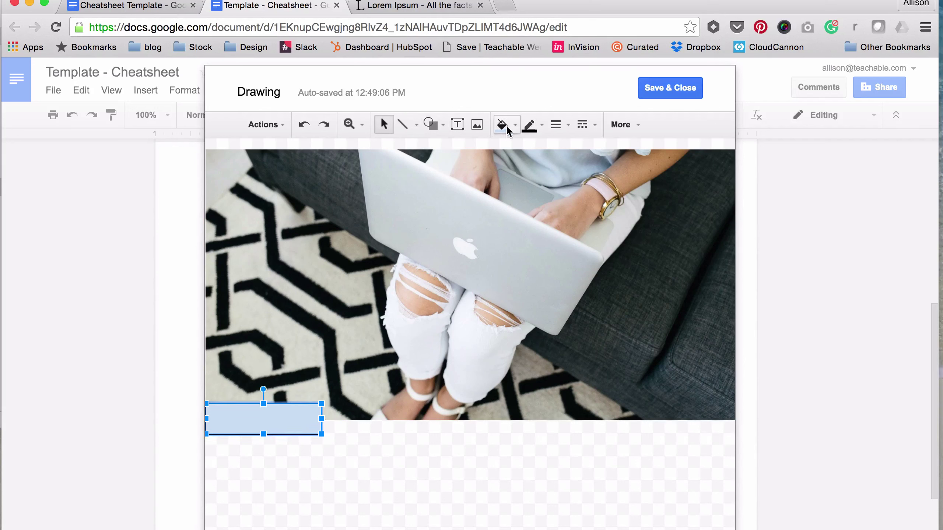
click(540, 126)
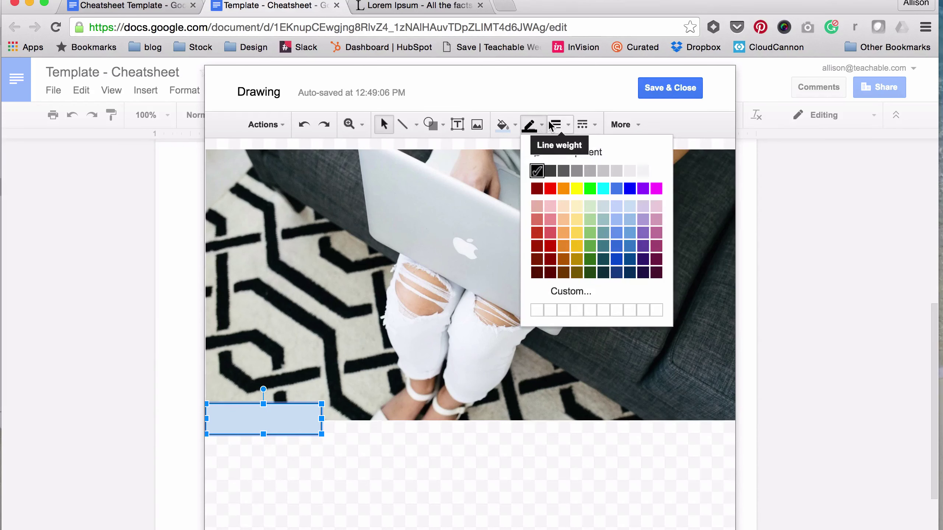
click(600, 151)
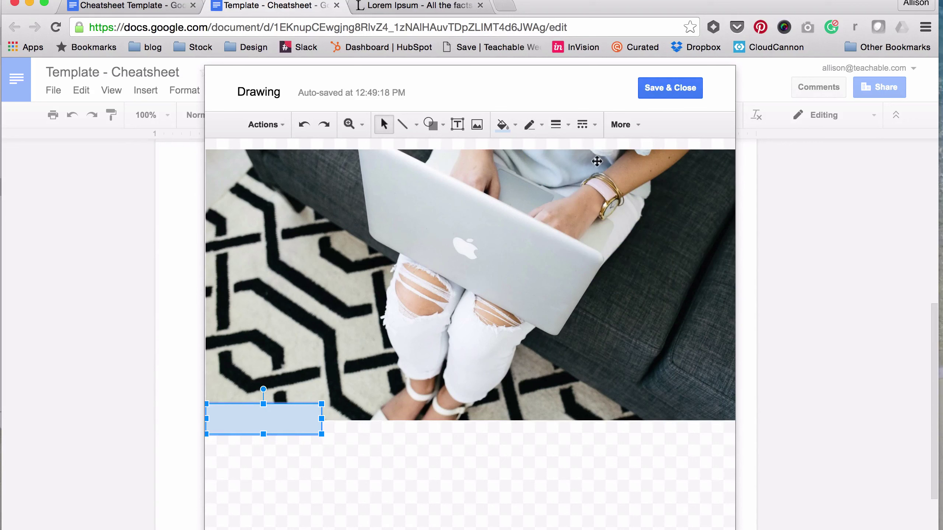
click(424, 451)
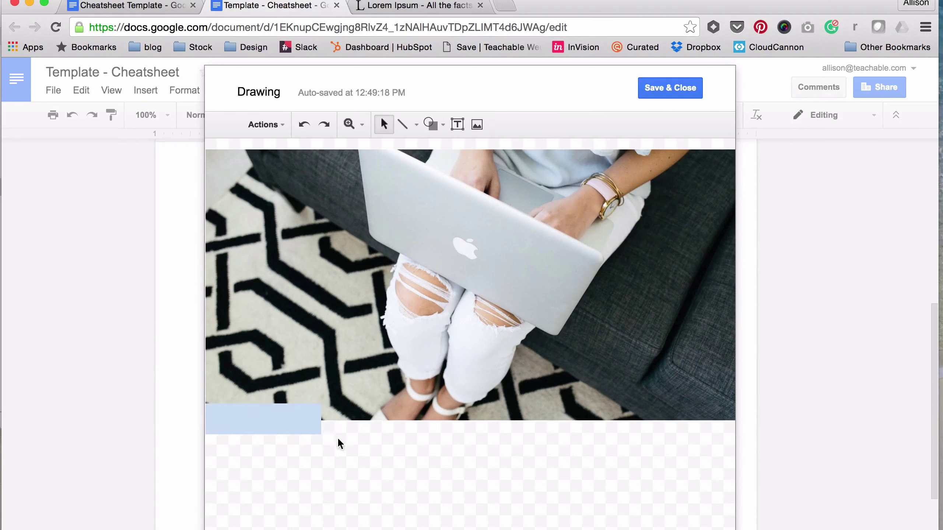
Fill the rectangle with the custom colour #3b9886
click(275, 434)
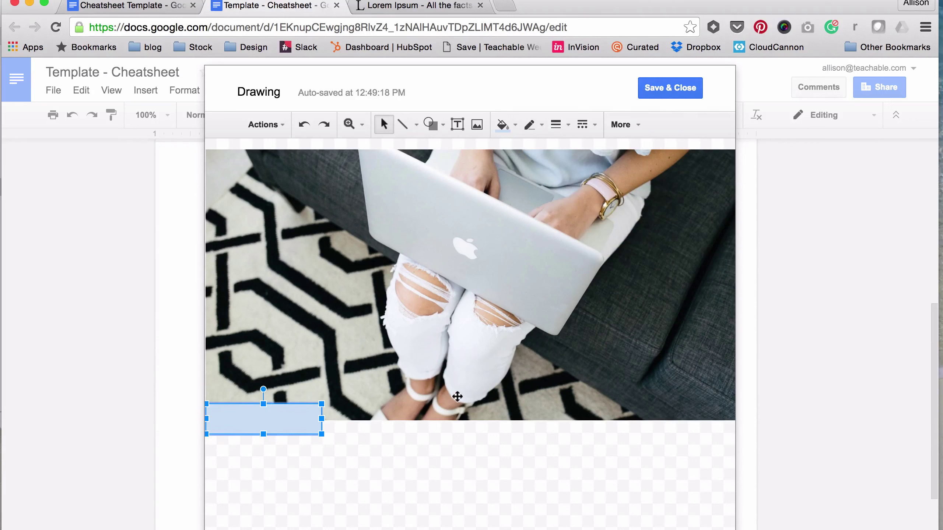
click(503, 125)
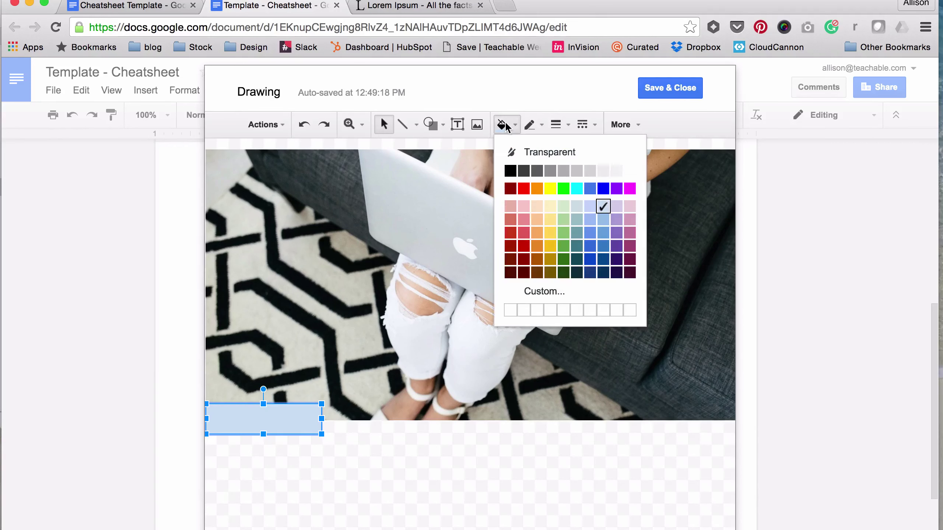
click(511, 311)
drag(465, 258, 442, 261)
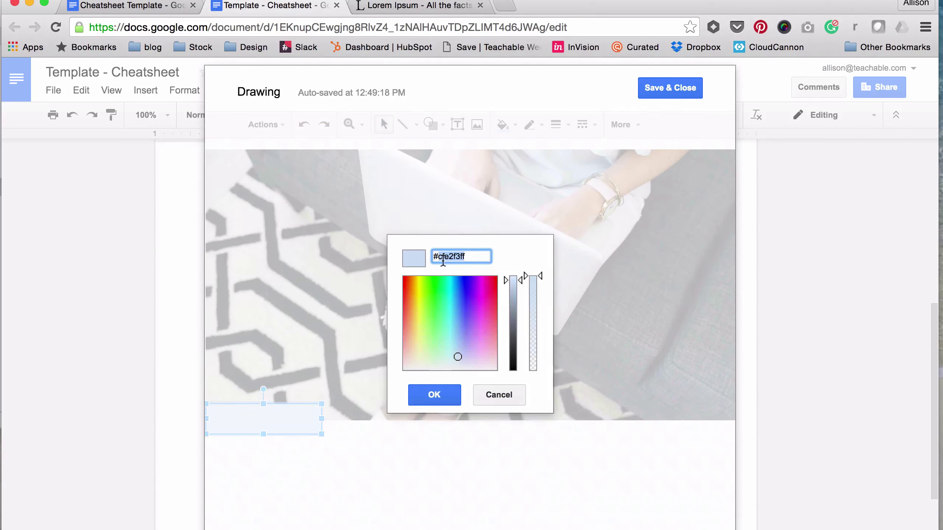
key(BackSpace)
key(super+Tab)
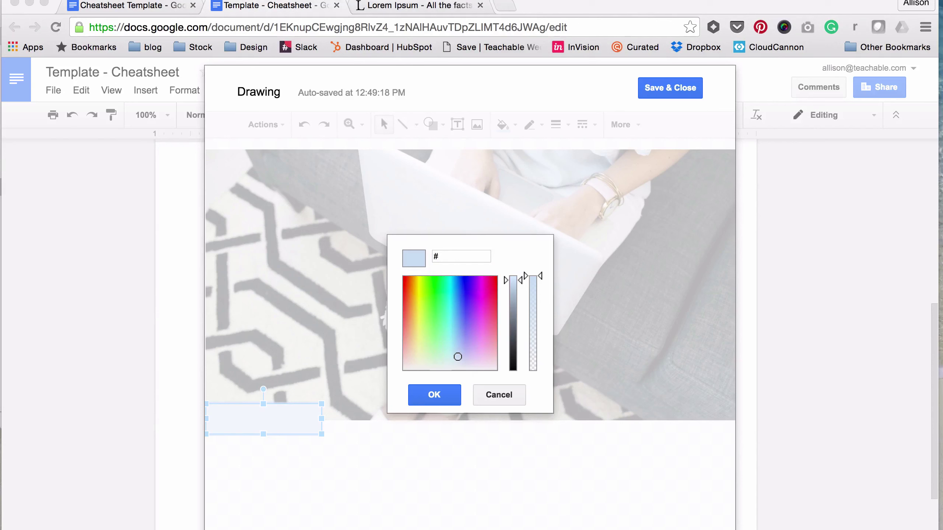
click(452, 256)
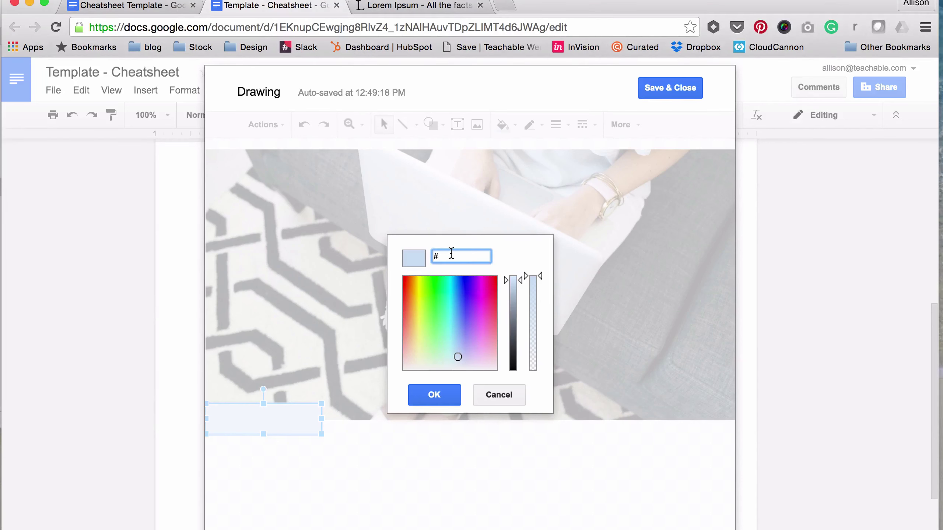
text(3b9886)
click(434, 395)
click(400, 443)
Widen the green rectangle by extending its right edge, keeping its height
click(305, 422)
drag(321, 419, 351, 419)
click(363, 438)
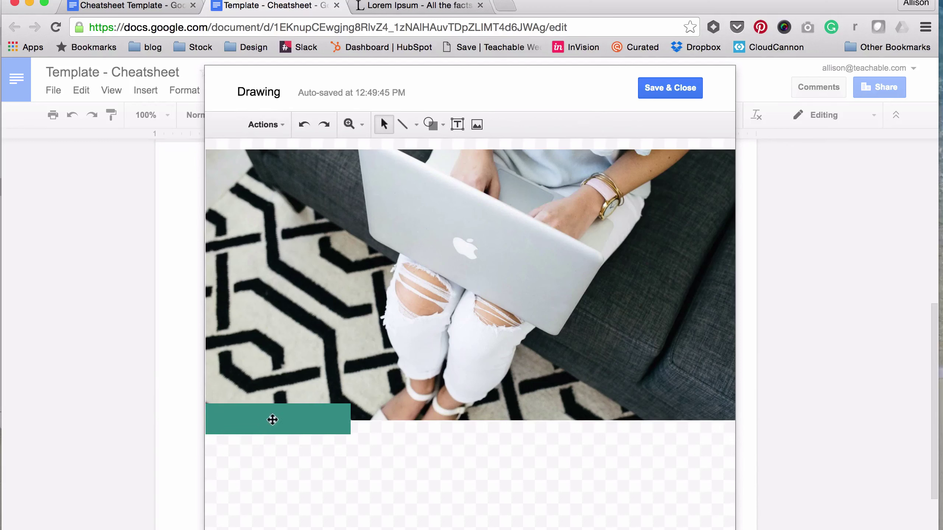
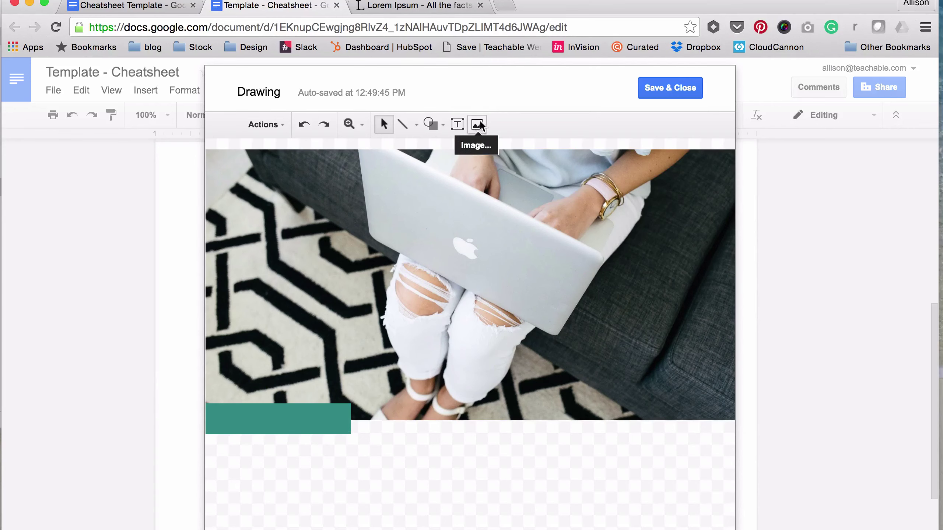
Insert the white Teachable wordmark PNG from the Desktop's Teachable > logo > pngs folder into the drawing
click(477, 125)
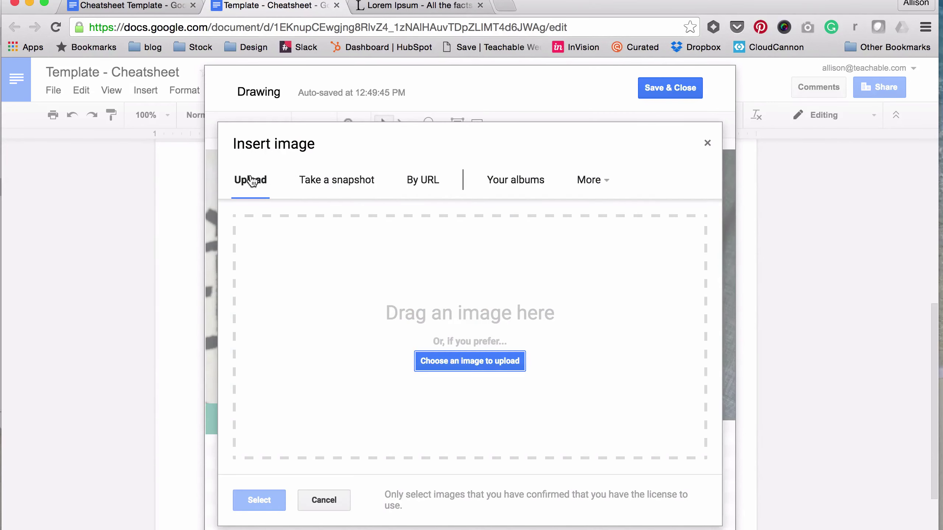
key(ctrl+Up)
click(219, 263)
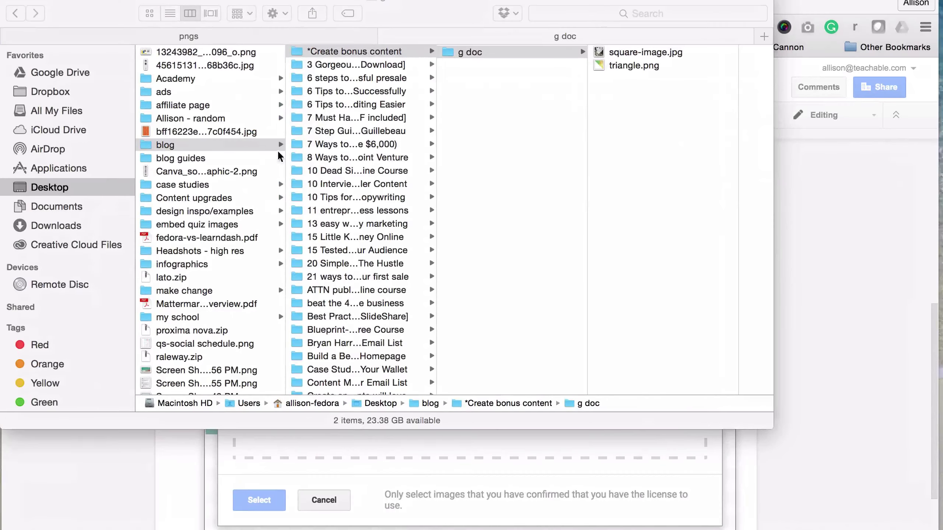
click(208, 41)
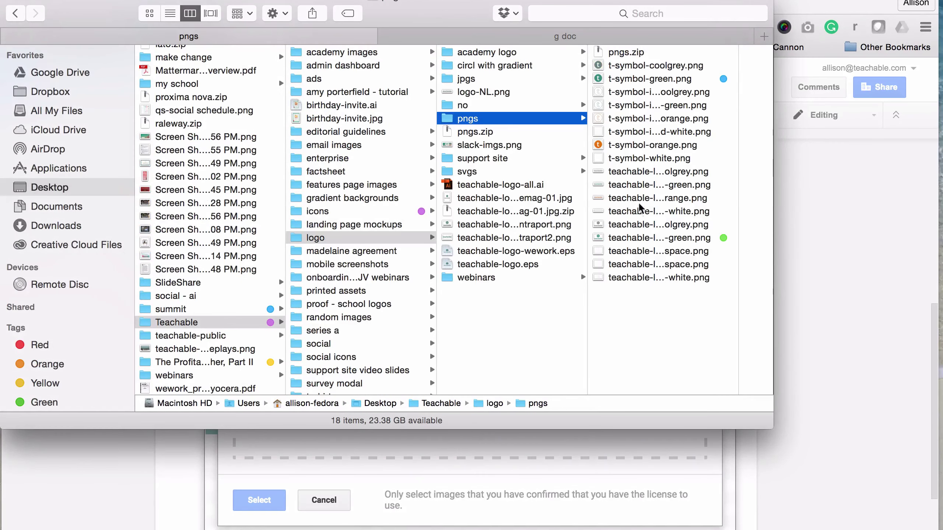
drag(626, 213, 549, 443)
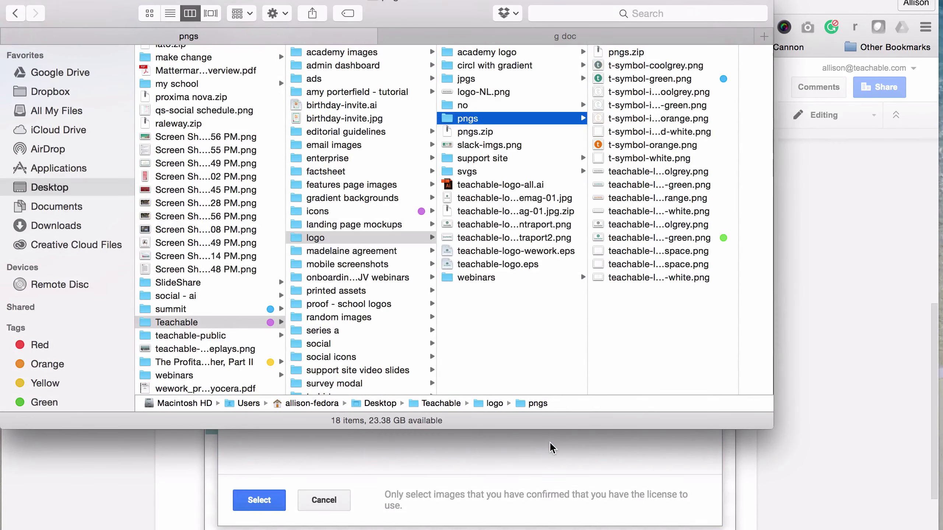
click(550, 442)
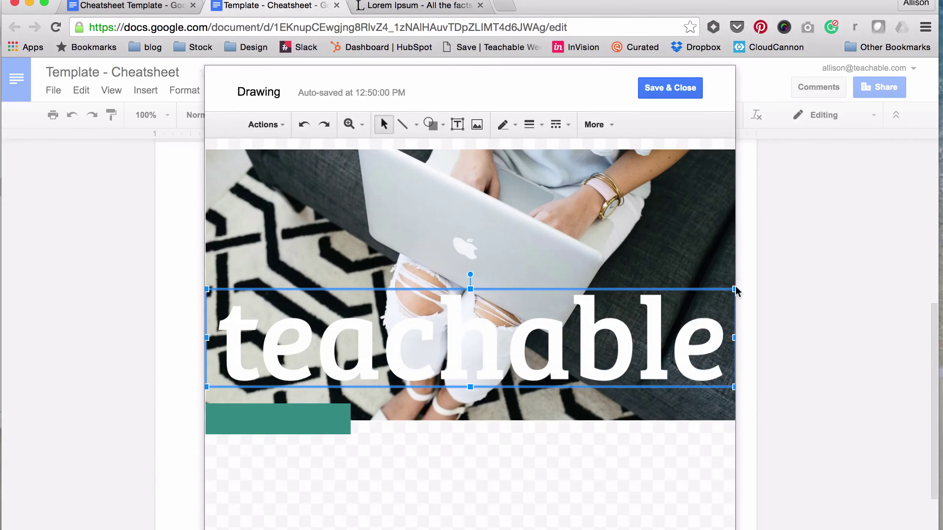
Shrink the logo to fit inside the green rectangle and shorten the rectangle's right side to leave even padding around it
drag(734, 289, 293, 424)
click(333, 453)
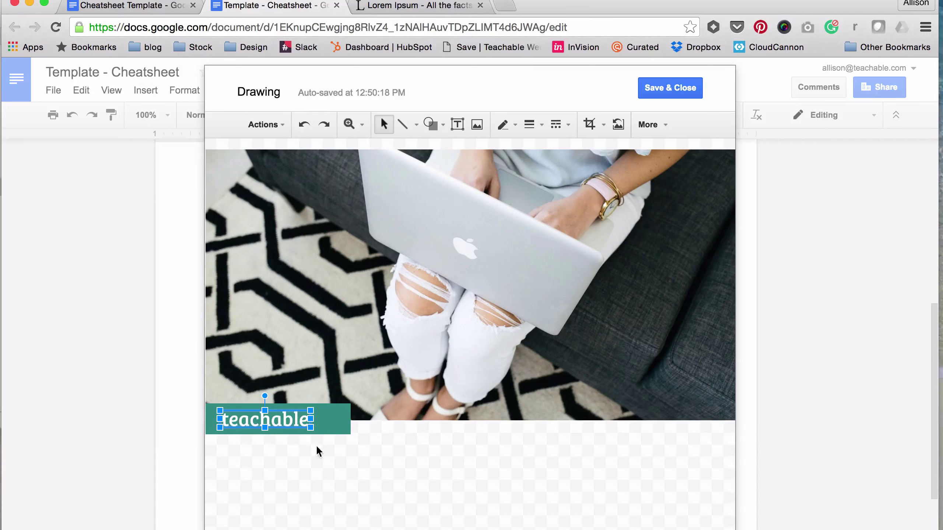
click(320, 423)
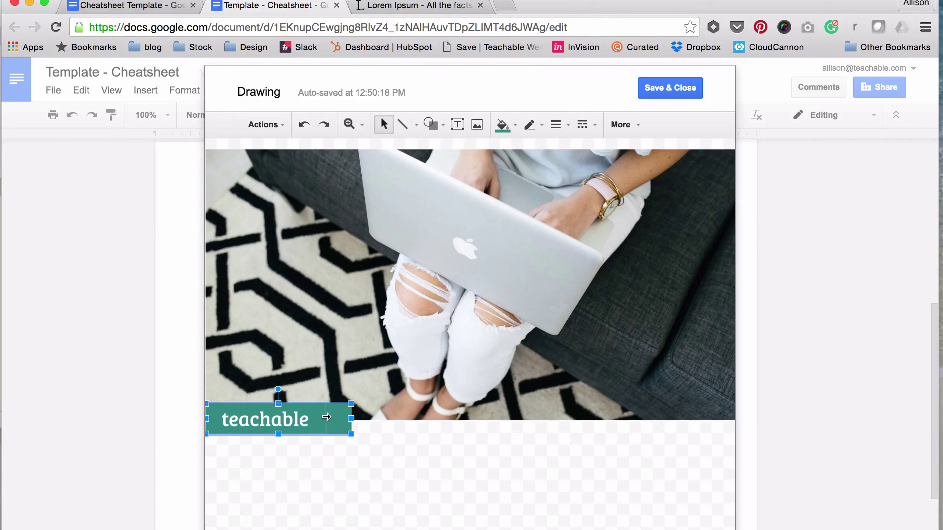
drag(326, 417, 325, 417)
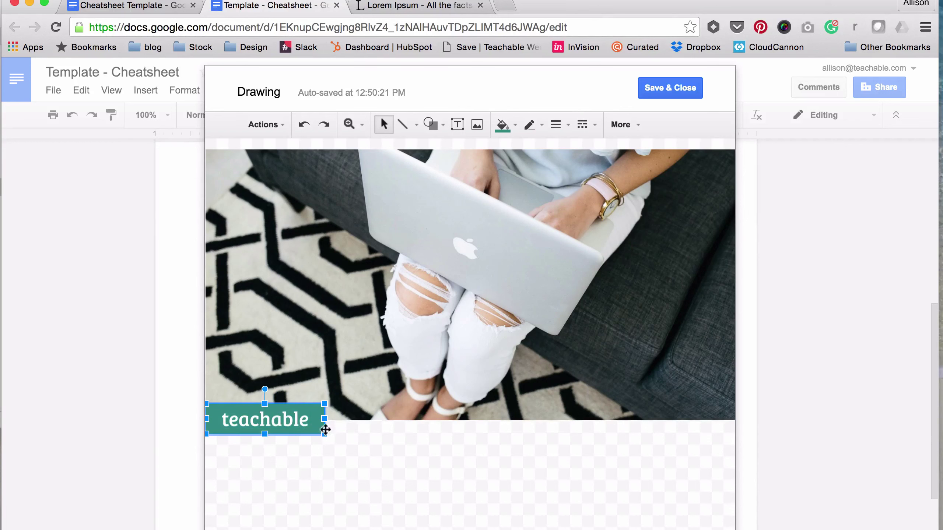
Select the logo and green rectangle together and align them horizontally to center and vertically to middle
click(289, 428)
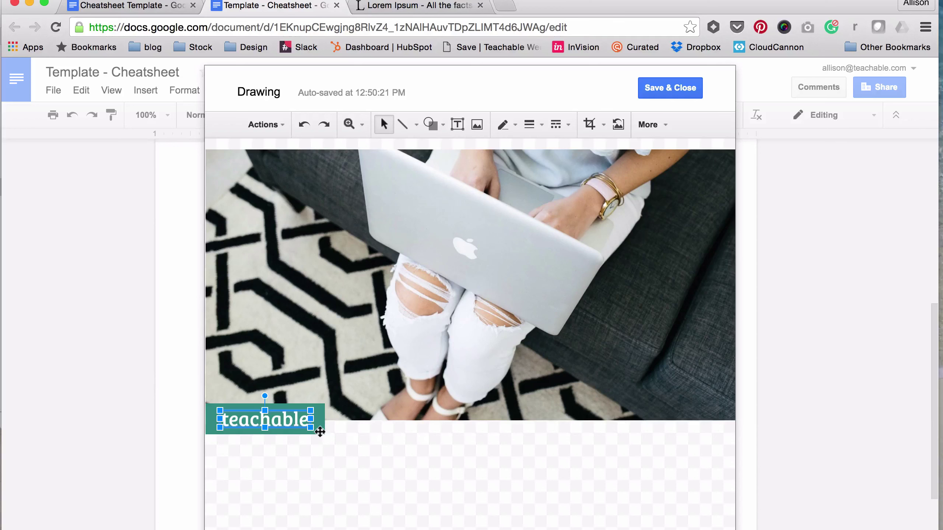
click(320, 432)
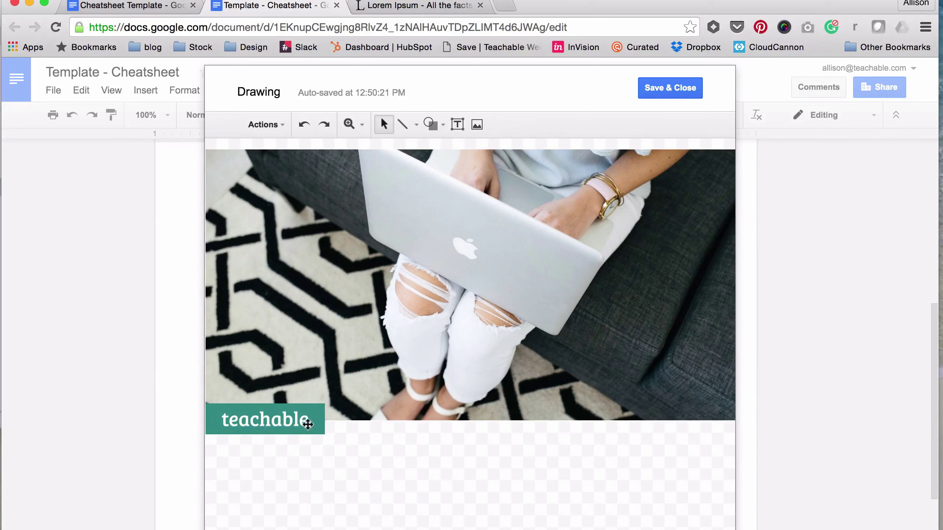
click(305, 422)
click(321, 422)
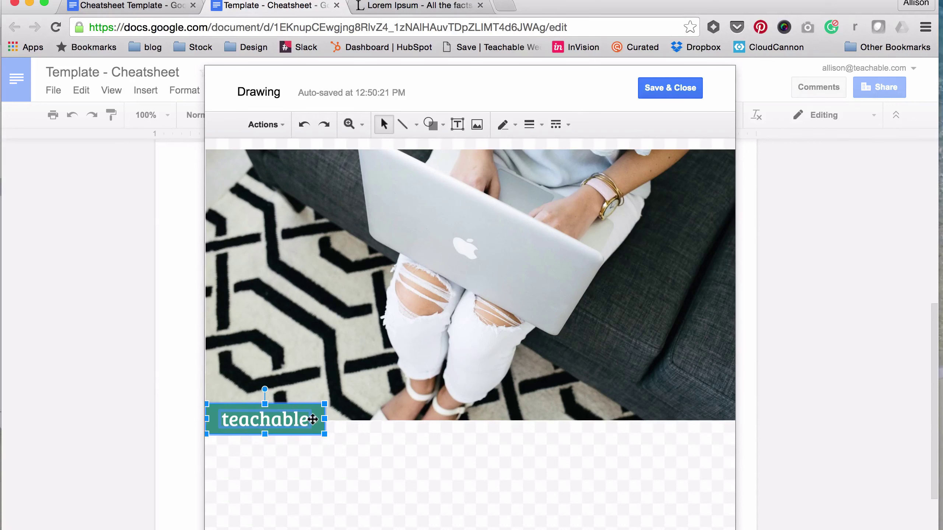
right_click(313, 418)
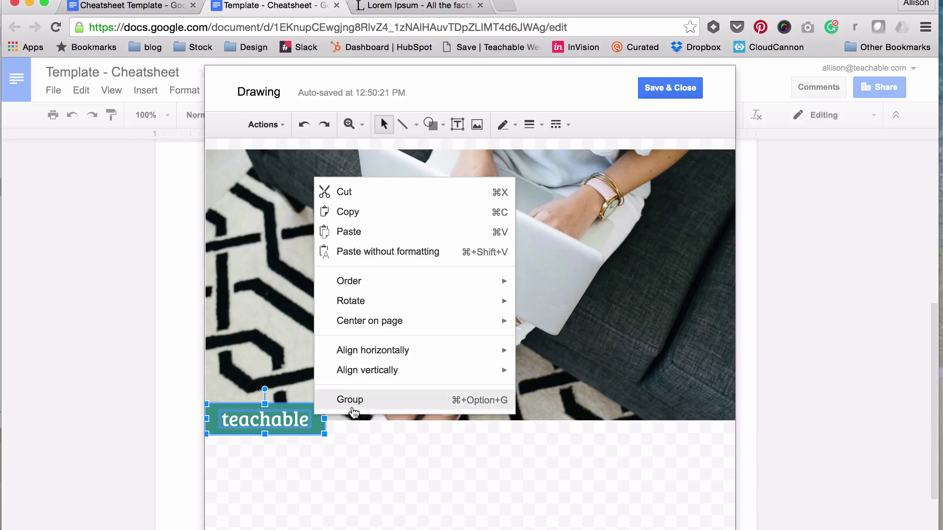
mouse_move(372, 352)
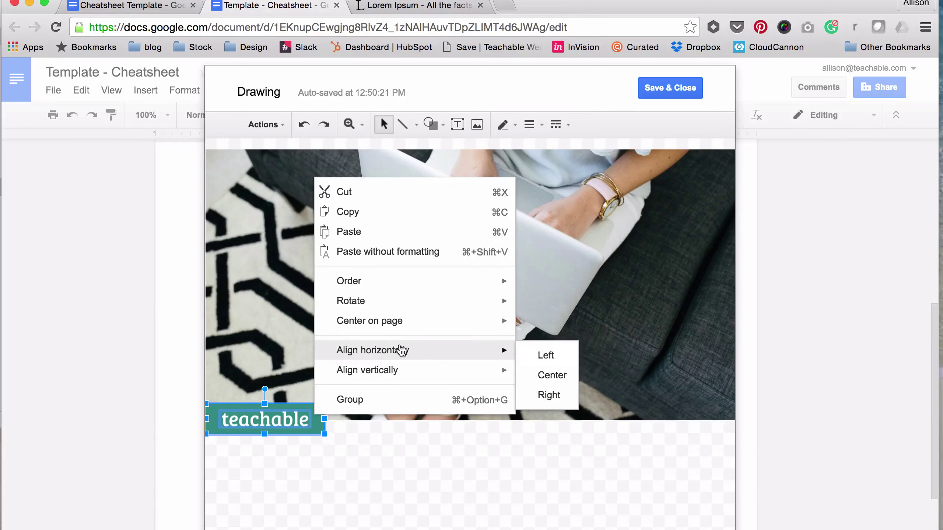
click(555, 378)
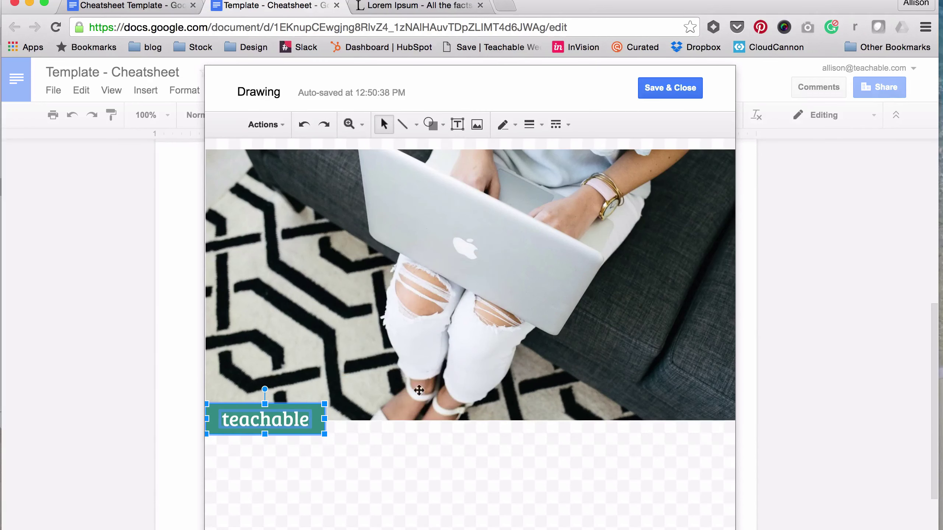
right_click(314, 419)
mouse_move(352, 377)
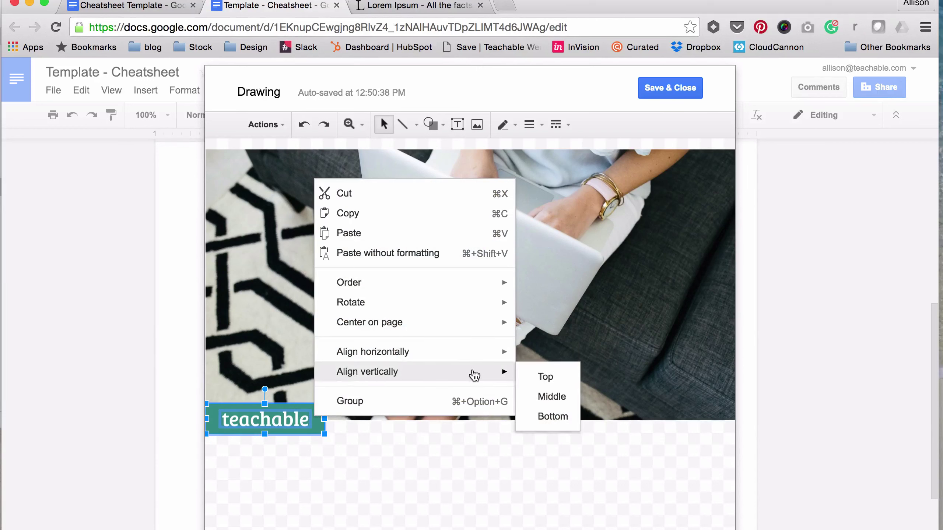
click(552, 396)
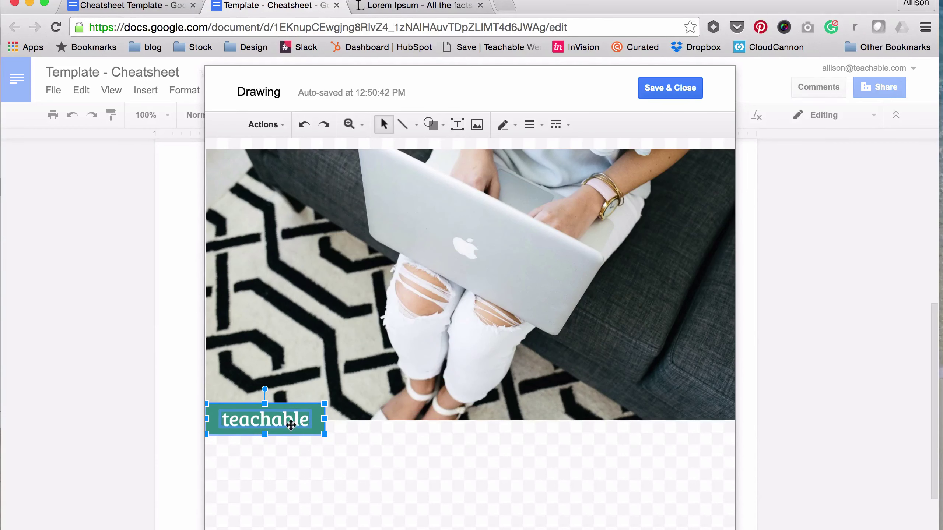
Try aligning the logo and rectangle vertically to top and horizontally to left
right_click(315, 413)
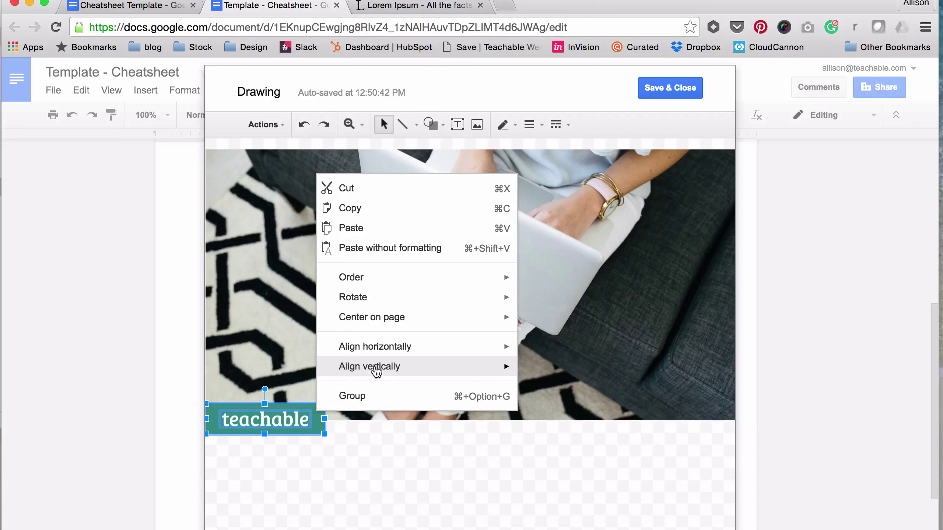
mouse_move(375, 366)
click(552, 392)
right_click(283, 424)
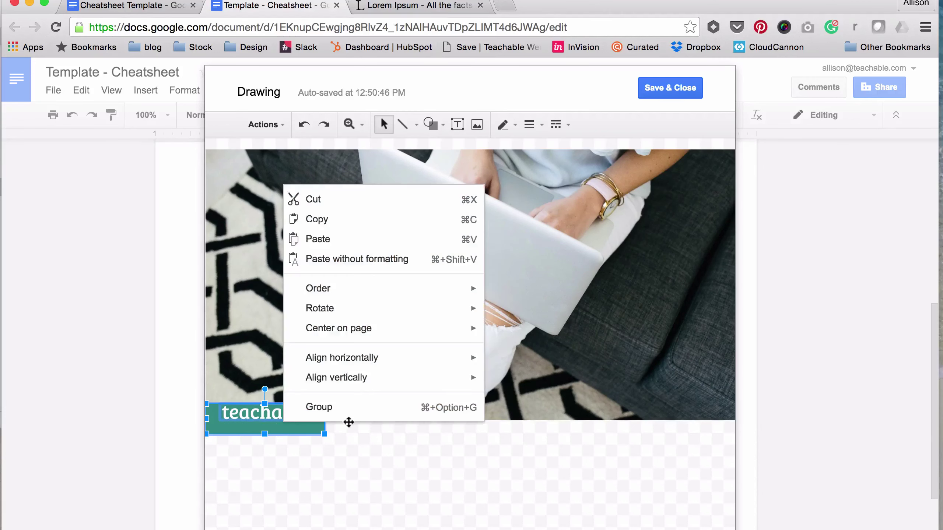
click(533, 363)
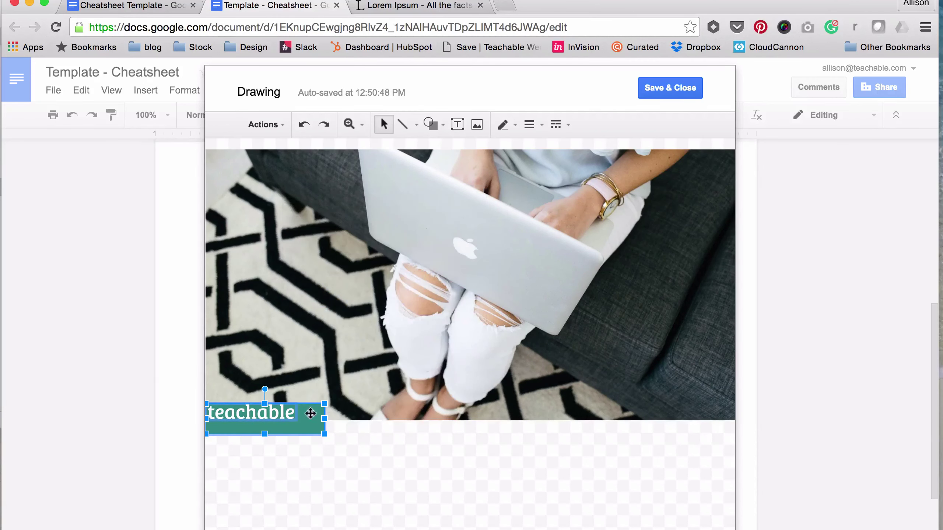
Realign the logo and rectangle to middle and center, and save the drawing into the header
right_click(306, 424)
mouse_move(453, 385)
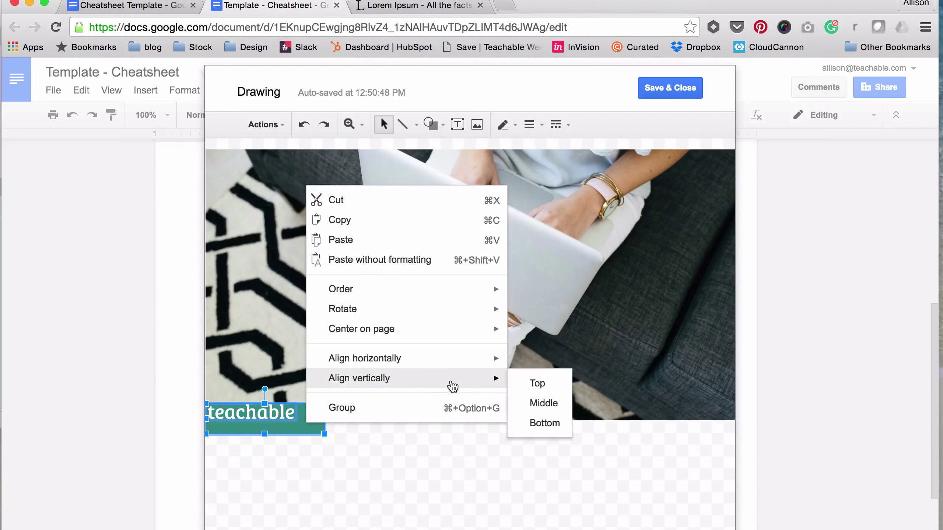
click(549, 405)
right_click(307, 420)
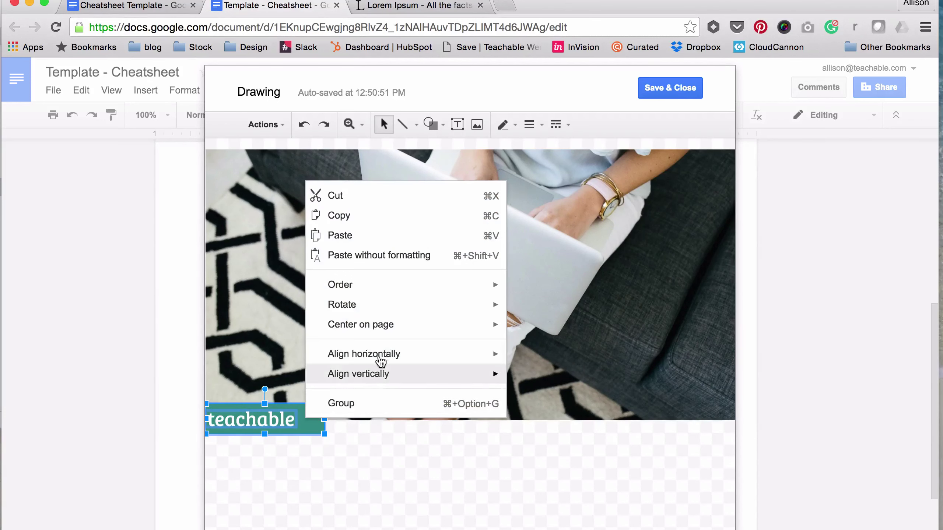
mouse_move(385, 355)
click(530, 379)
click(380, 438)
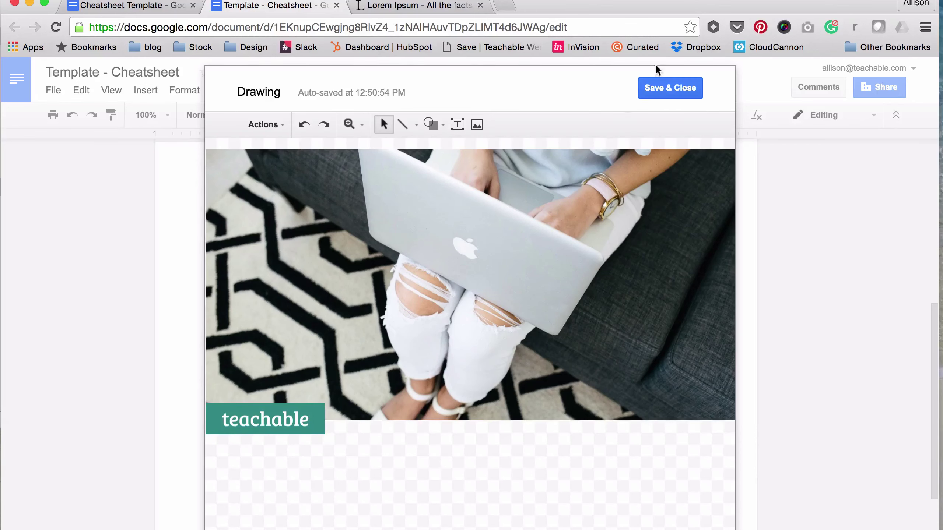
click(669, 88)
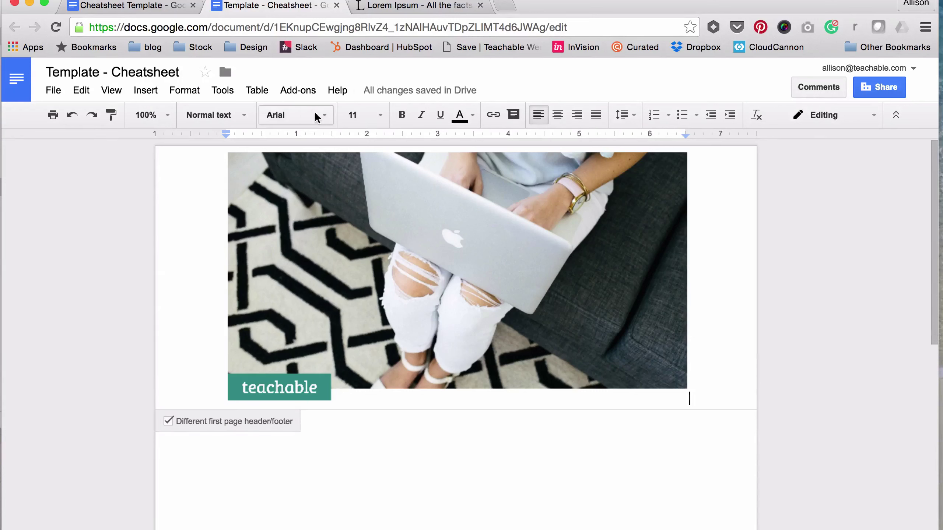
Reopen the header drawing for editing and close it without changing anything
click(570, 256)
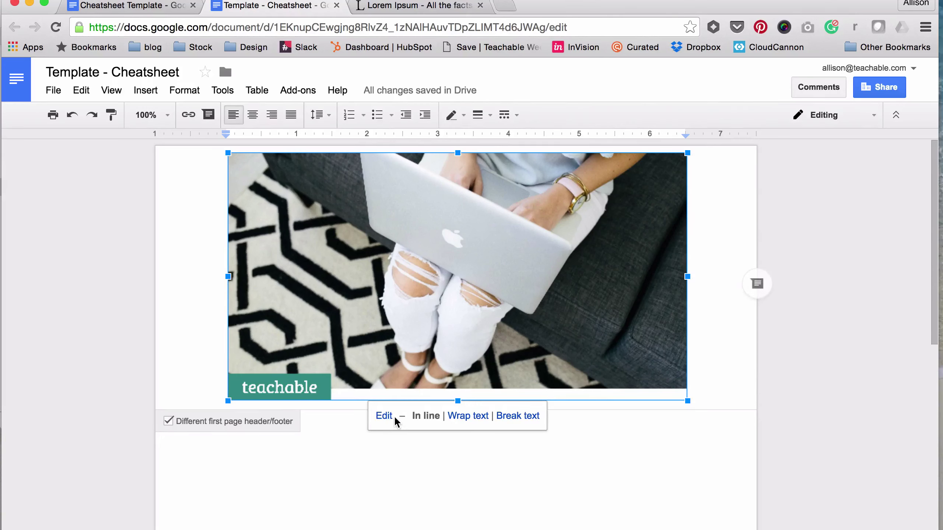
click(384, 416)
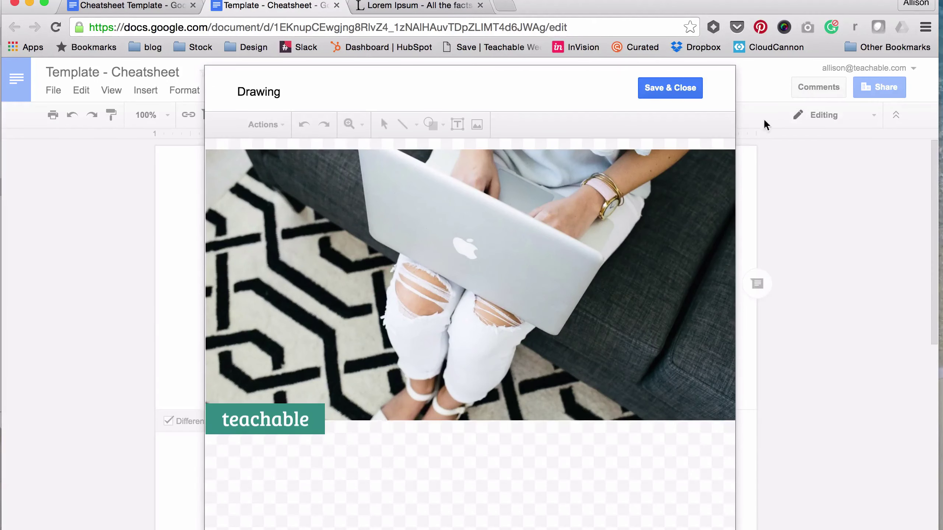
click(664, 91)
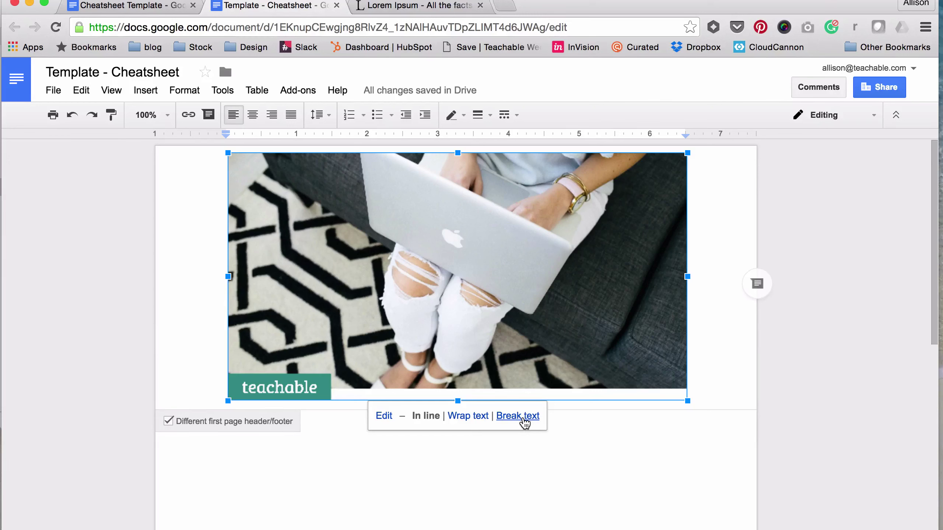
Set the header drawing to wrap text with a 0" margin
click(468, 416)
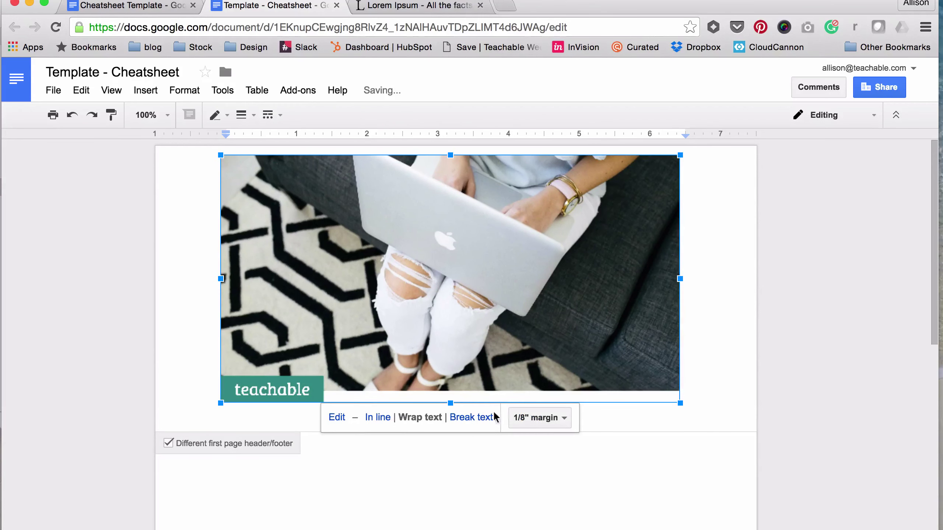
click(544, 422)
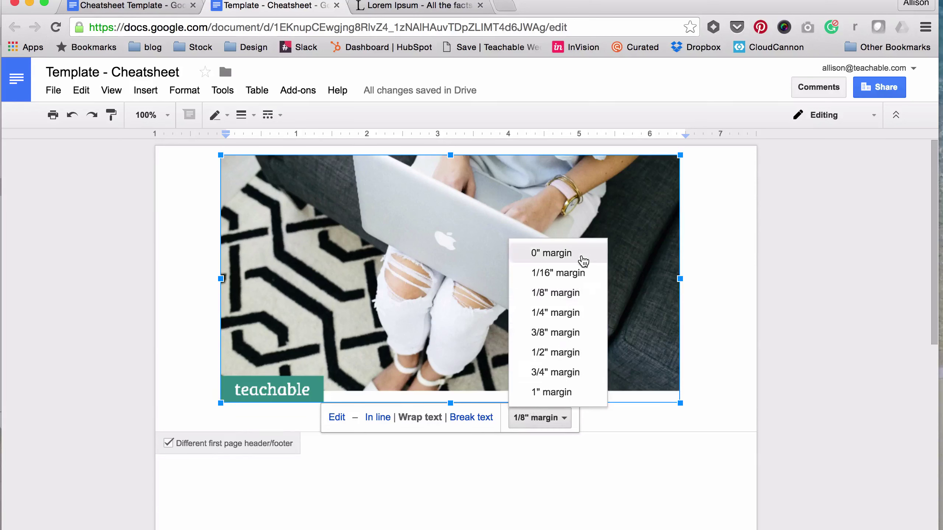
click(535, 256)
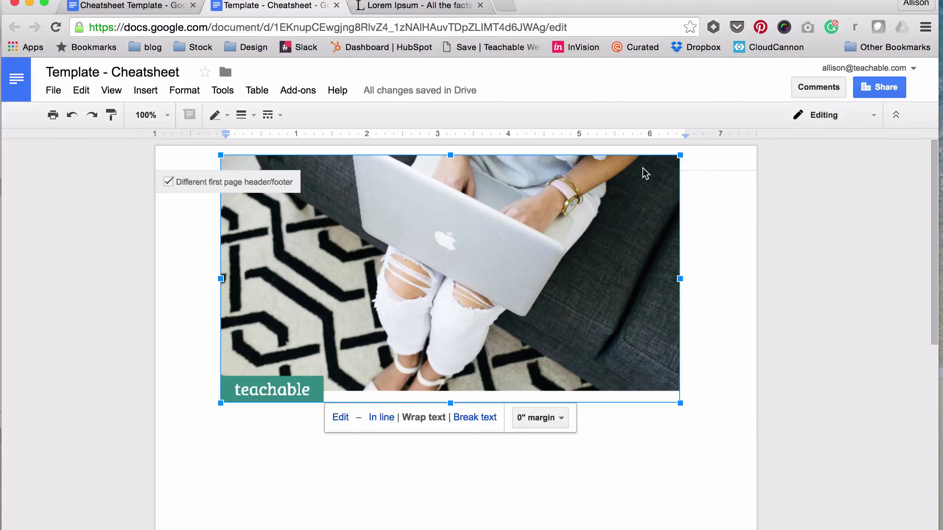
Enlarge the header drawing proportionally so it spans the full page width from edge to edge and starts at the page top
drag(680, 403, 758, 420)
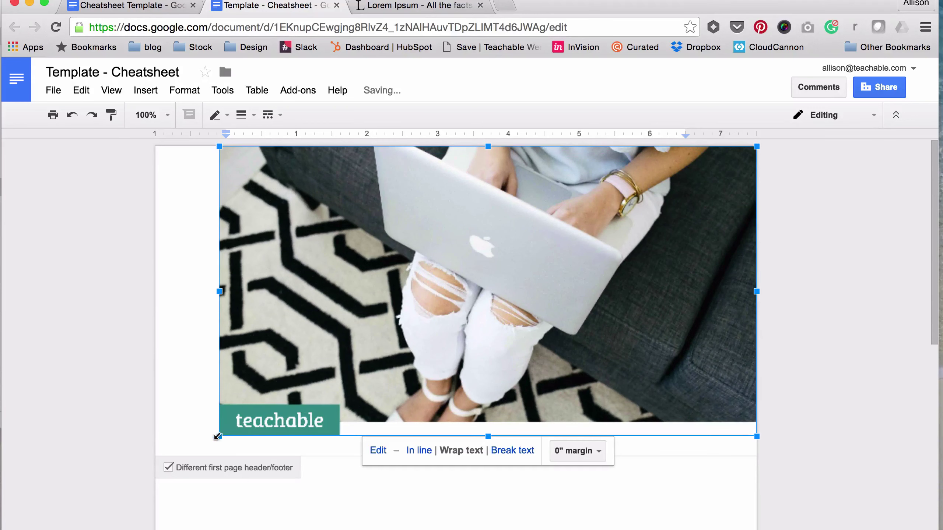
drag(217, 436, 158, 449)
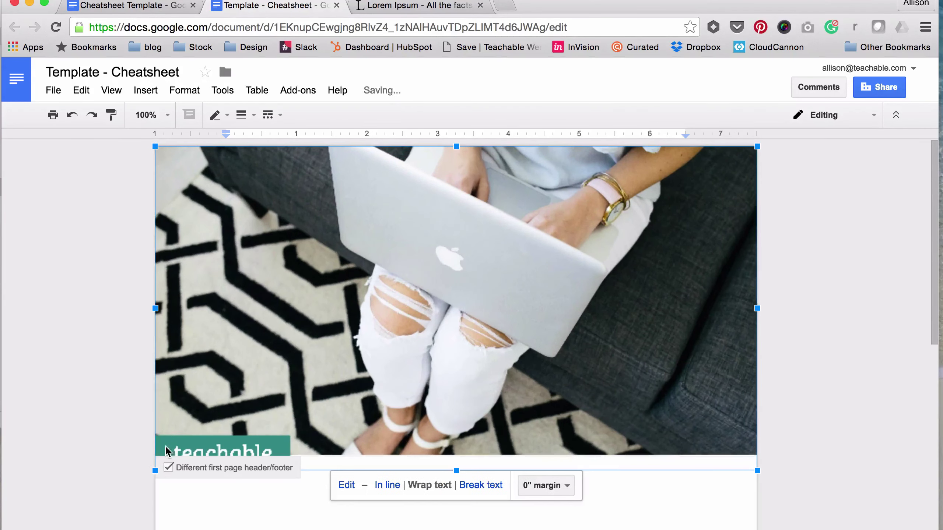
click(638, 491)
scroll(415, 237, down, 1)
scroll(429, 248, up, 1)
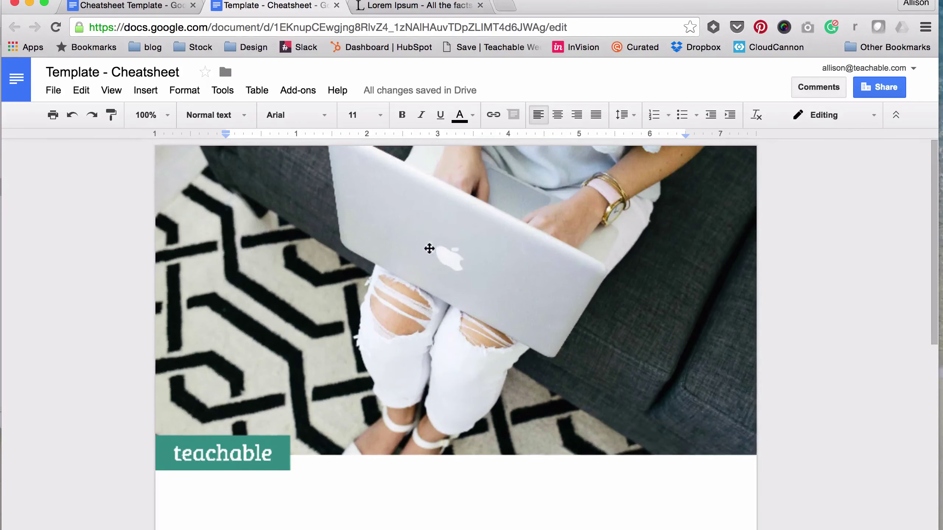
Compare the header with the finished Cheatsheet Template document, and return to the new template's area below the banner
click(133, 4)
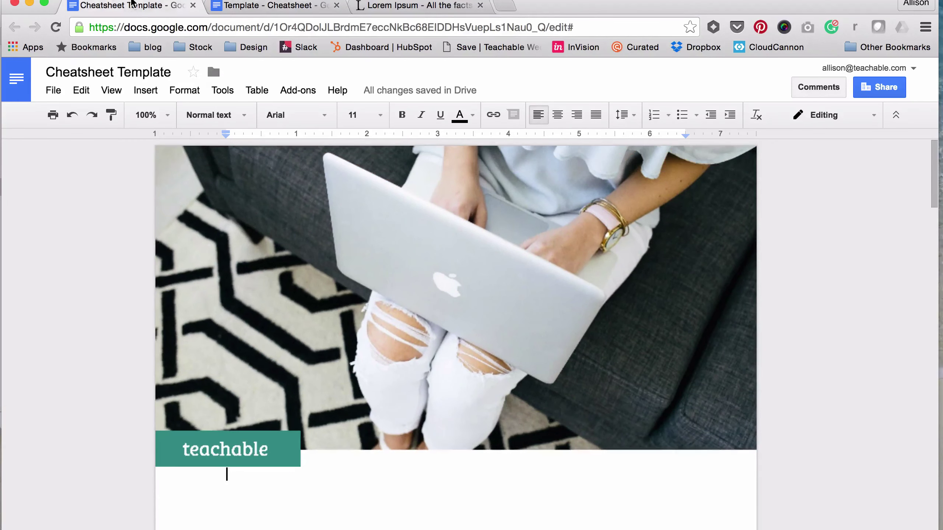
click(274, 5)
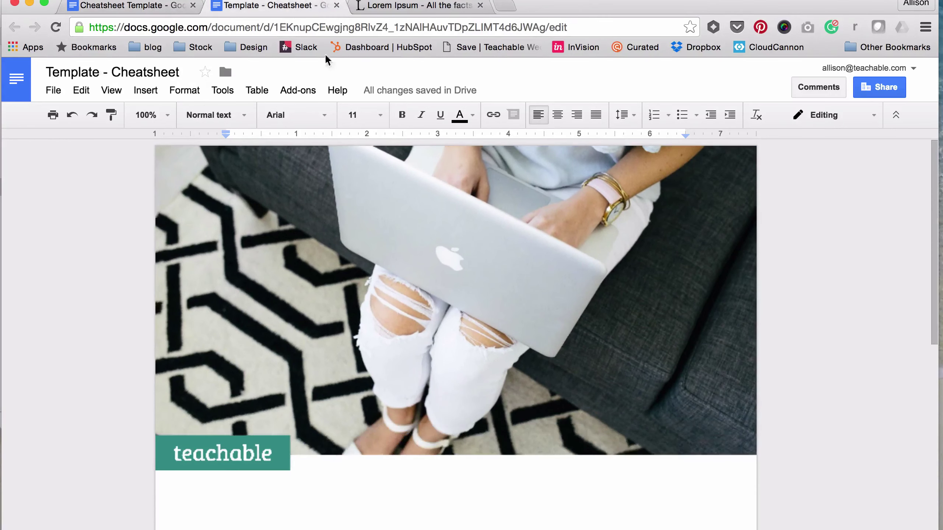
scroll(456, 365, down, 5)
scroll(245, 327, down, 4)
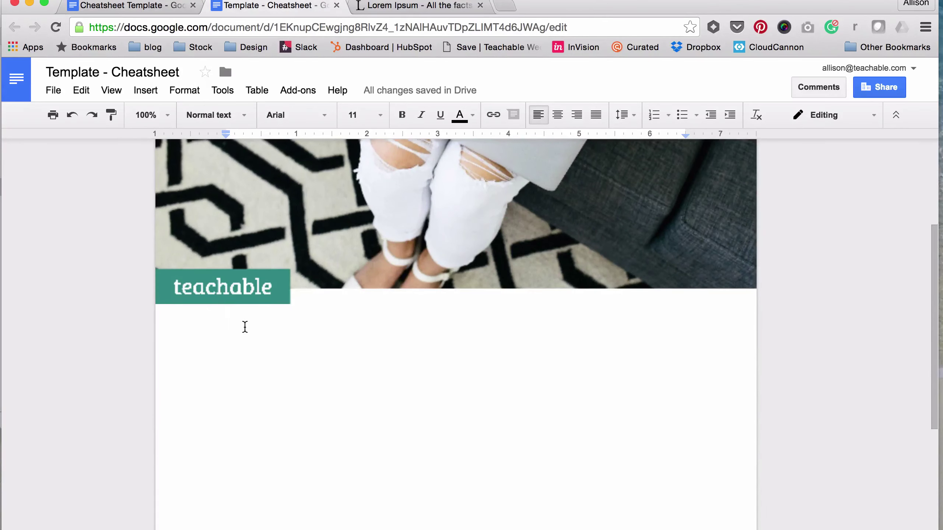
Examine the title block below the header in the finished Cheatsheet Template document, and return to the new template
click(134, 5)
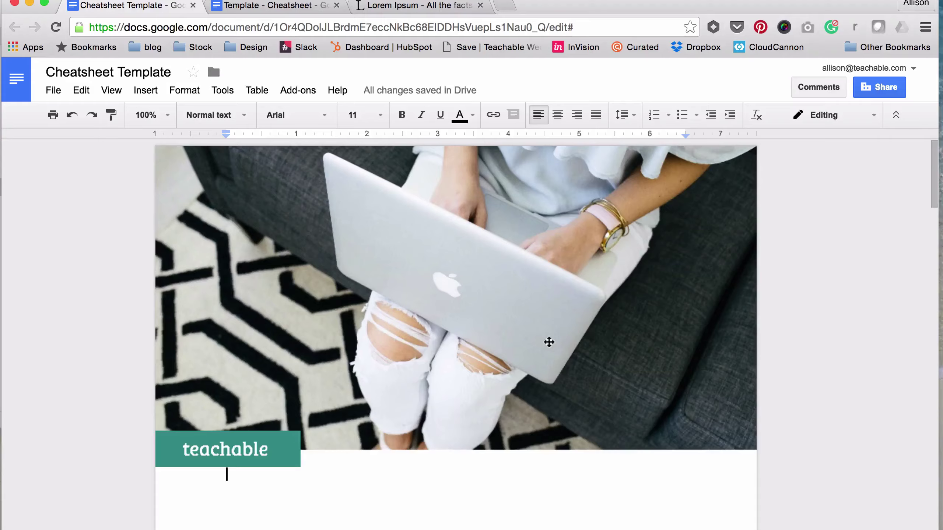
scroll(547, 341, down, 8)
scroll(572, 213, up, 2)
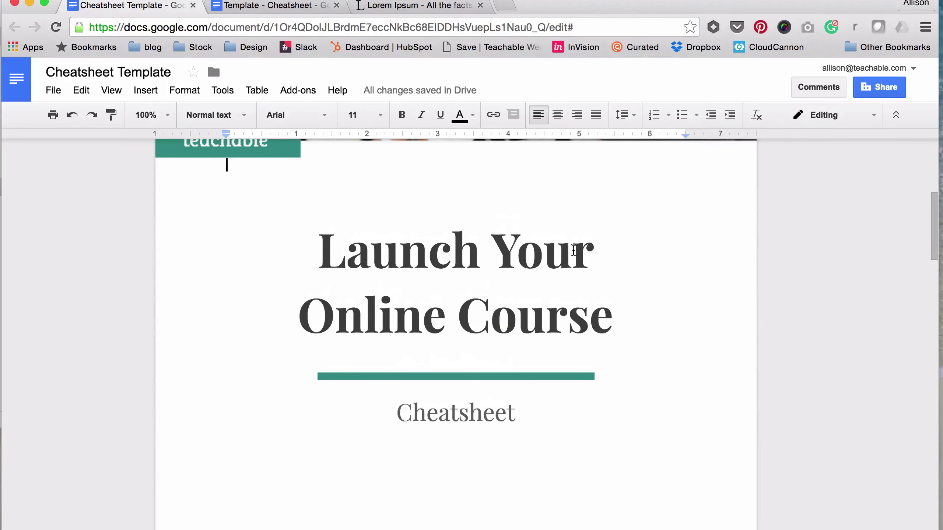
click(316, 5)
scroll(385, 208, up, 3)
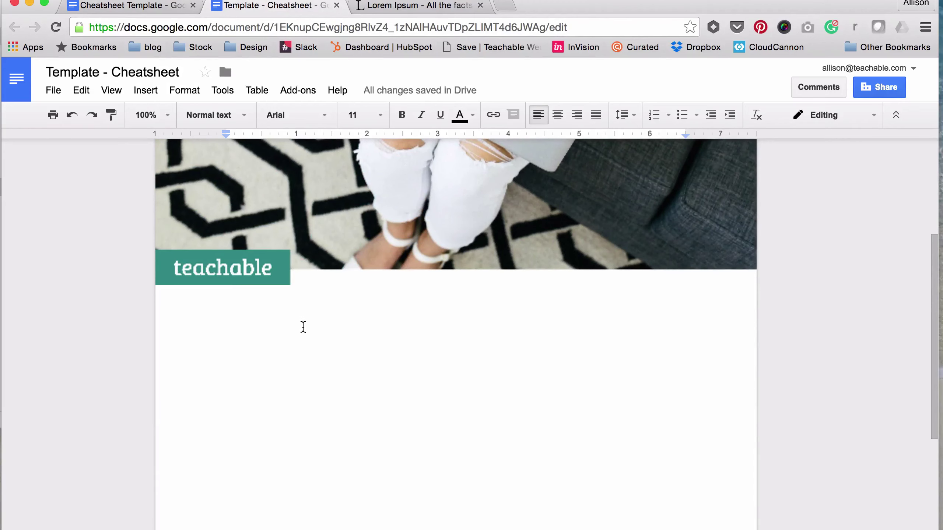
Add blank lines below the header banner and enter "Launch Your Online Course" with "Cheatsheet" on the line beneath it
scroll(303, 326, down, 3)
key(Return)
key(Return)
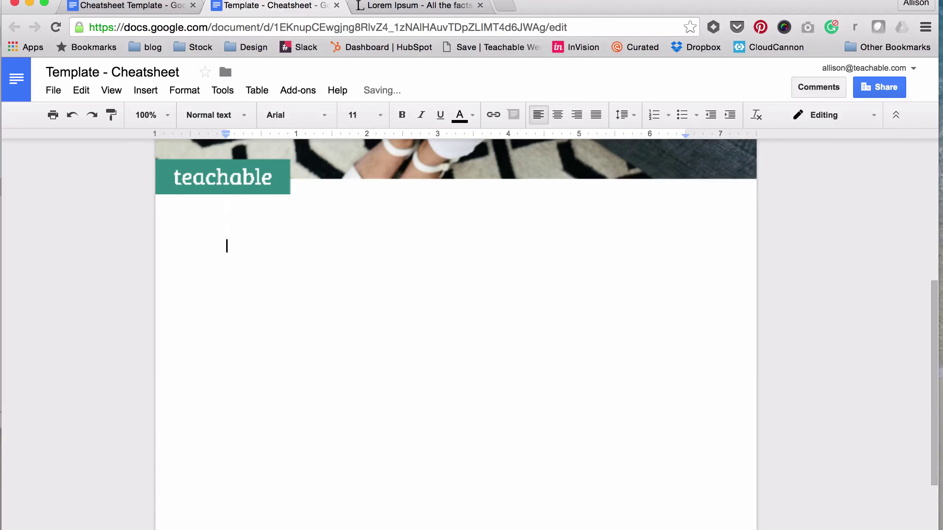
click(139, 7)
click(262, 6)
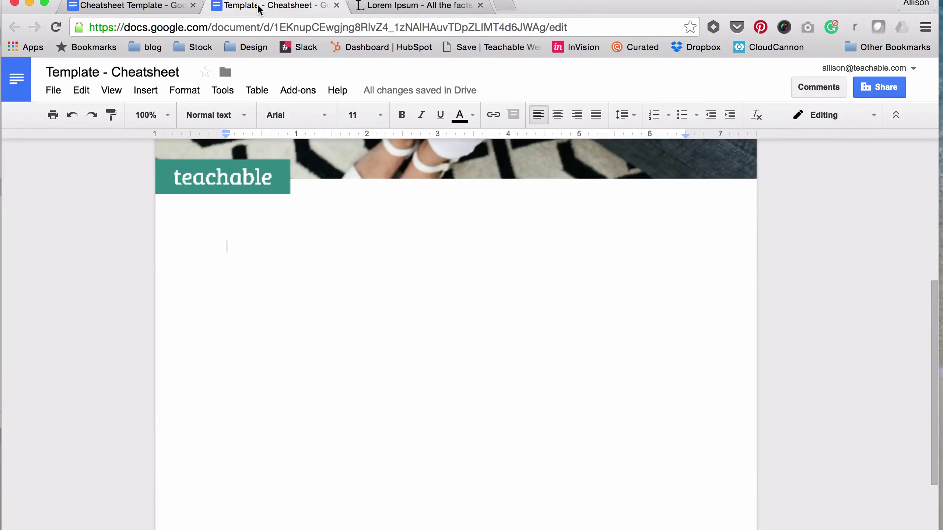
text(Launch)
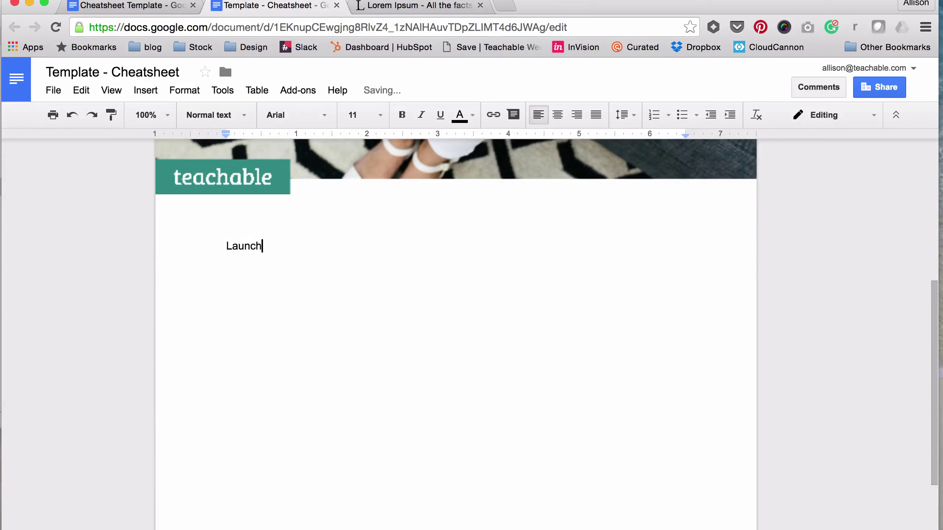
text( Your Online Cours)
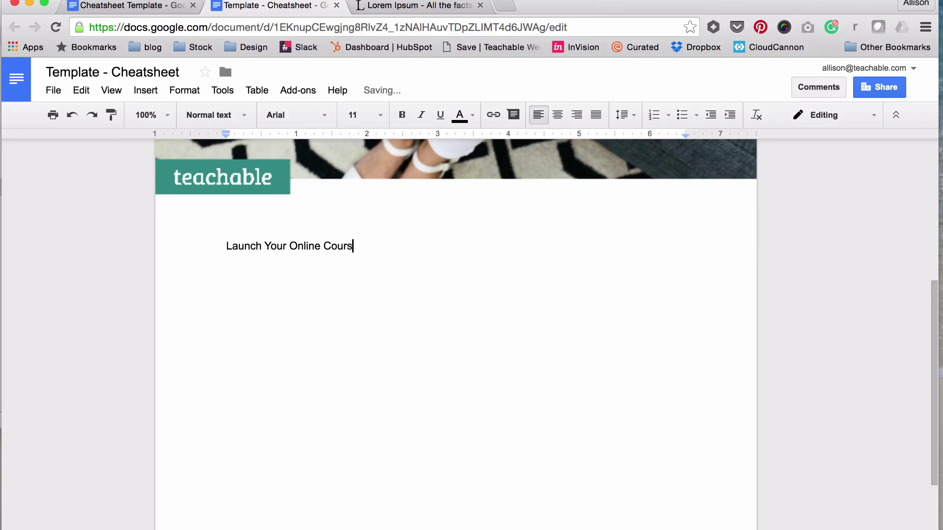
text(e)
key(Return)
text(Ch)
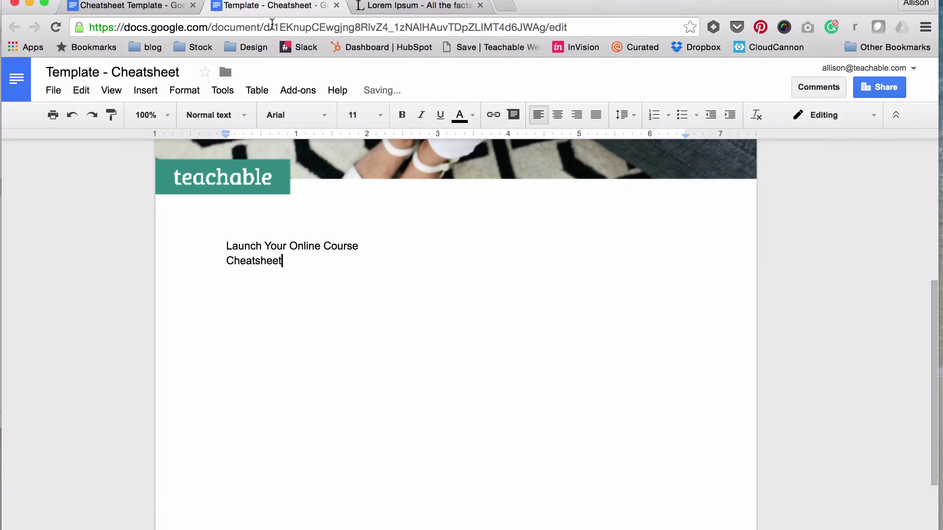
Format both title lines as Heading 1 in Playfair Display at font size 48
drag(324, 261, 287, 262)
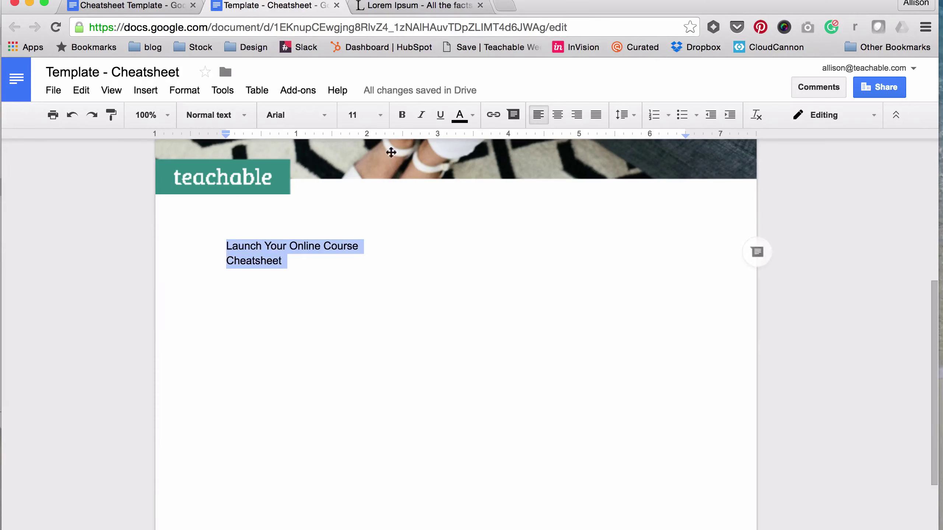
click(247, 116)
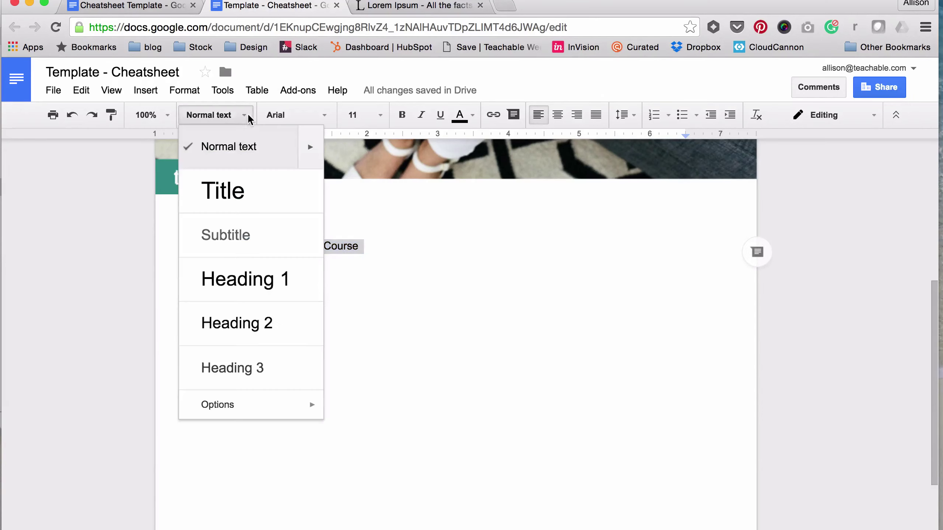
click(240, 278)
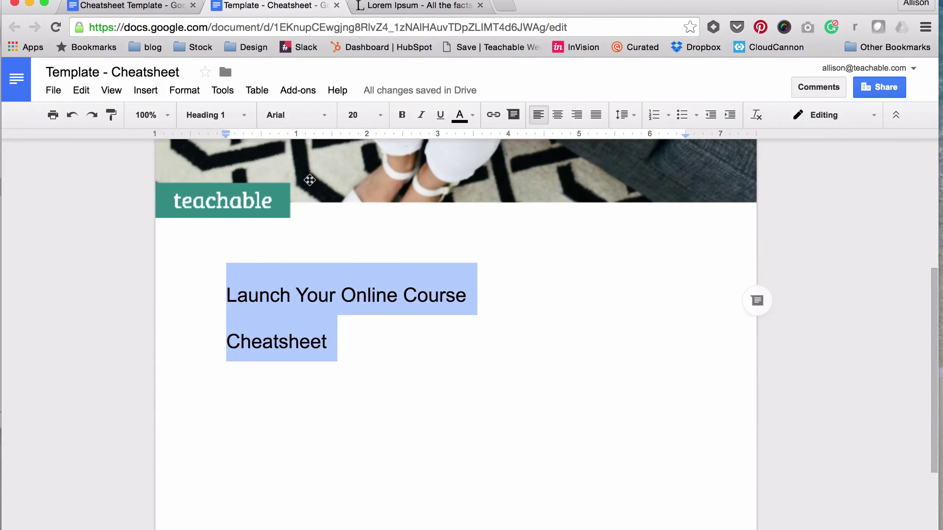
click(332, 118)
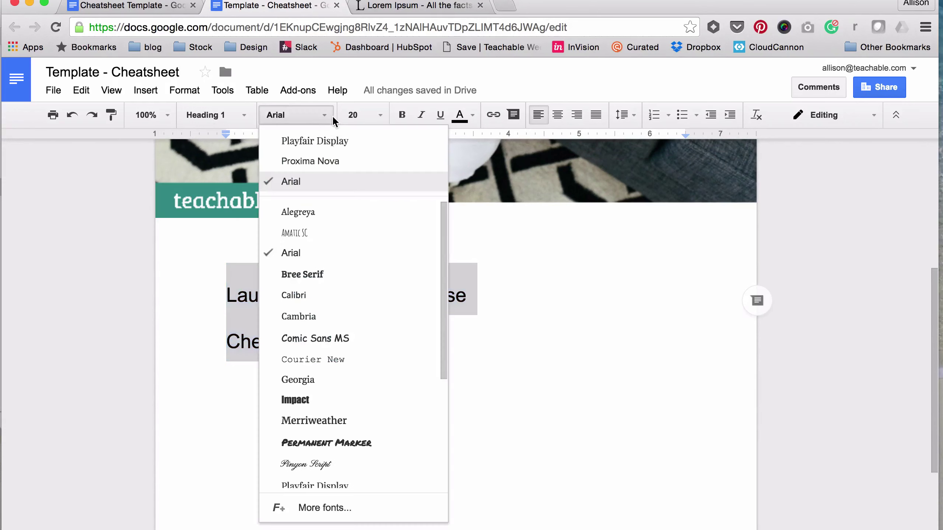
click(345, 143)
click(381, 115)
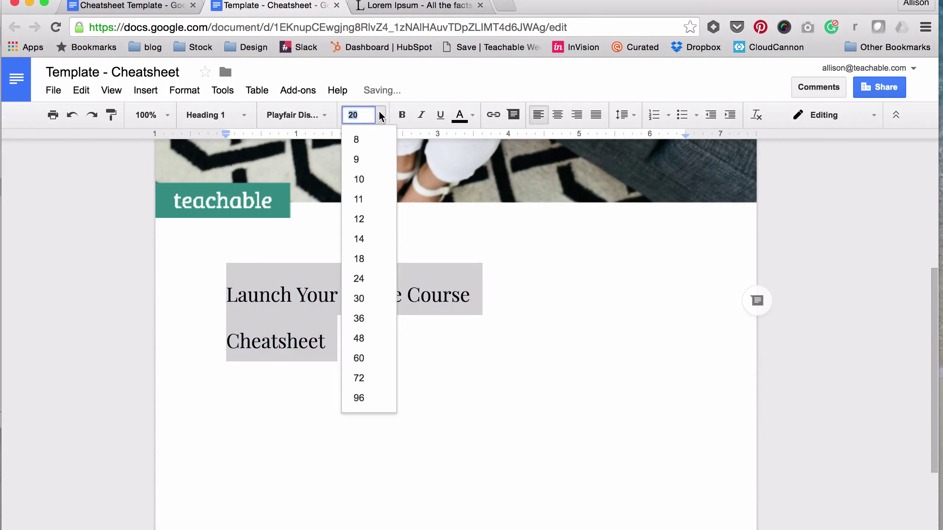
click(370, 338)
Check the title formatting in the finished document, and center both lines of the new title in dark gray
click(135, 12)
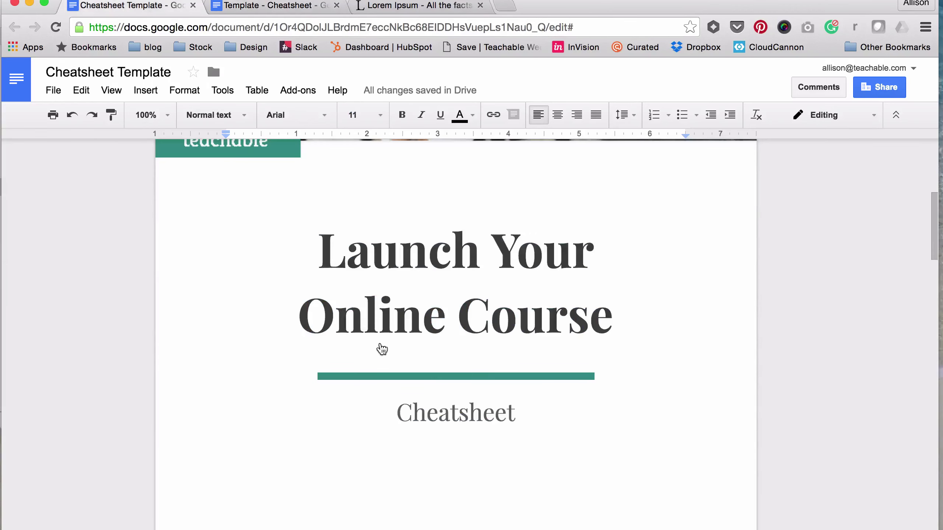
drag(546, 314, 491, 314)
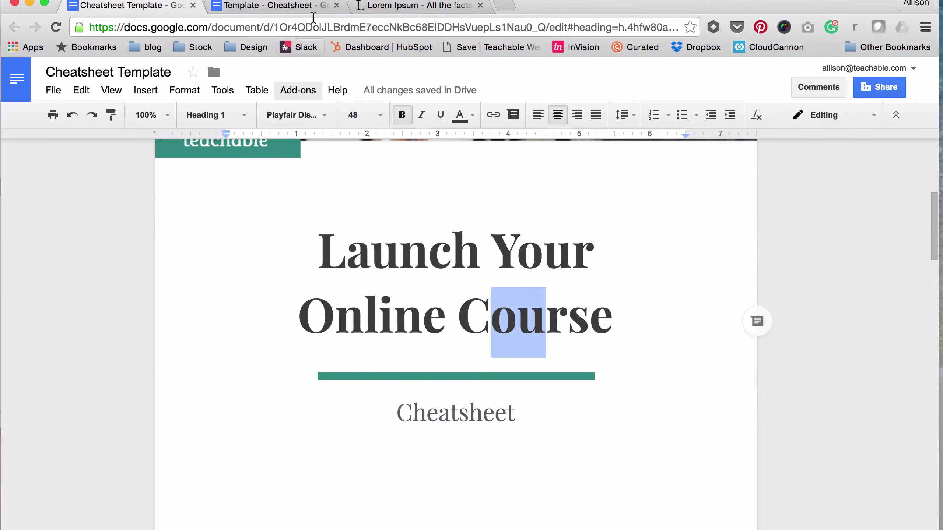
click(274, 5)
click(461, 320)
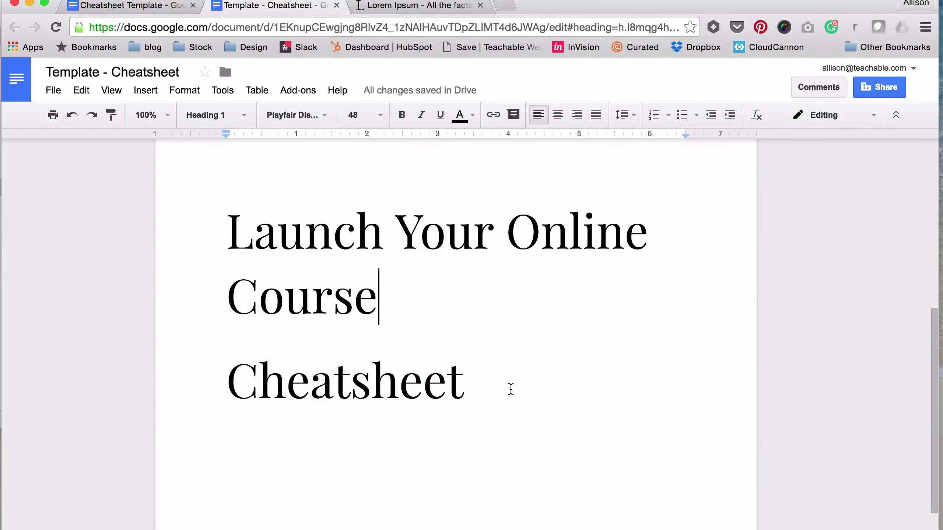
drag(512, 390, 238, 228)
click(557, 115)
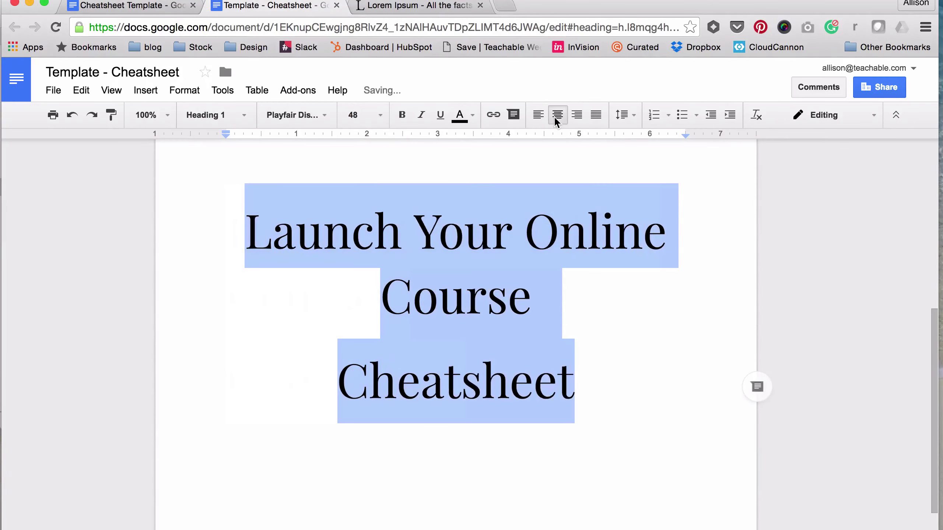
click(474, 116)
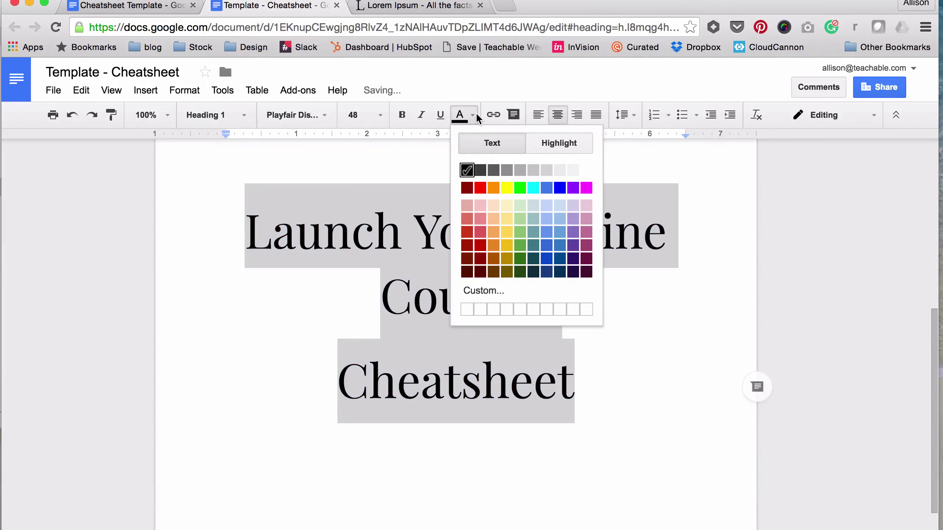
click(480, 171)
Split the title before "Online" with a line break that keeps both parts in the same paragraph
click(532, 234)
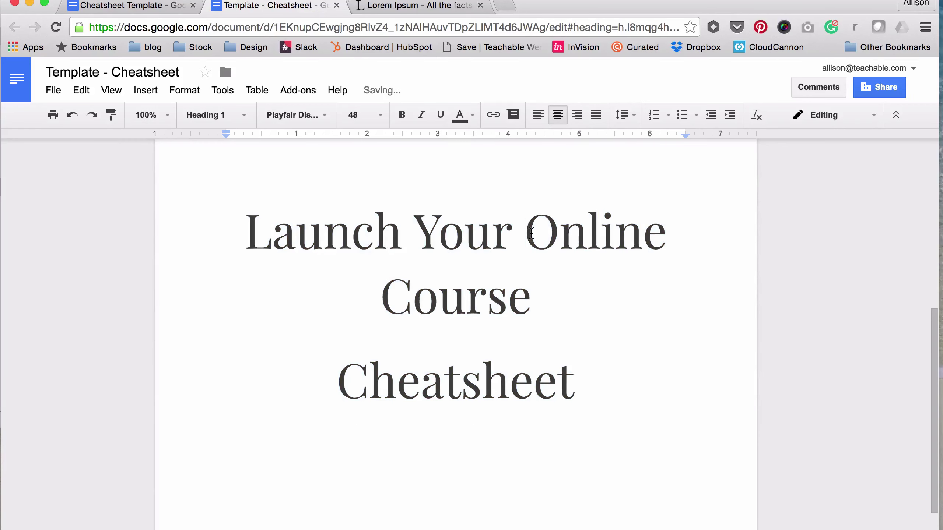
key(Return)
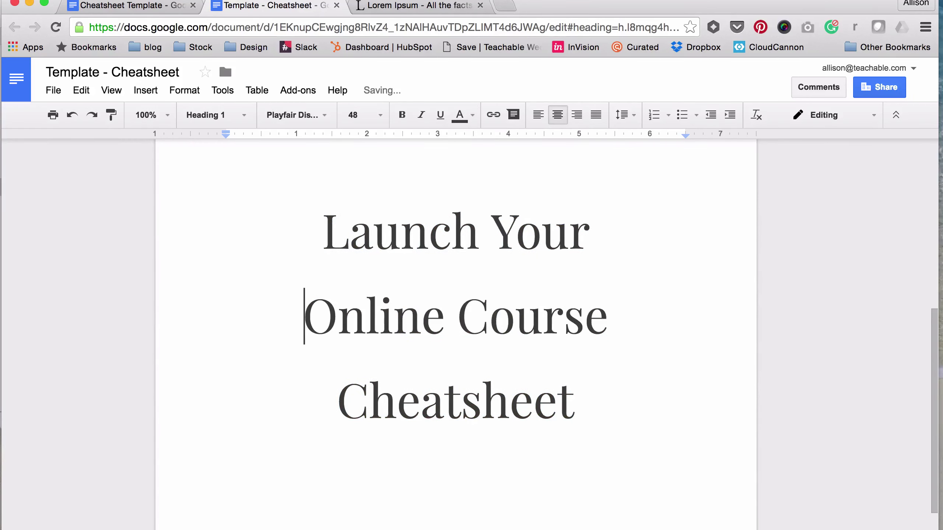
key(Return)
key(BackSpace)
key(BackSpace)
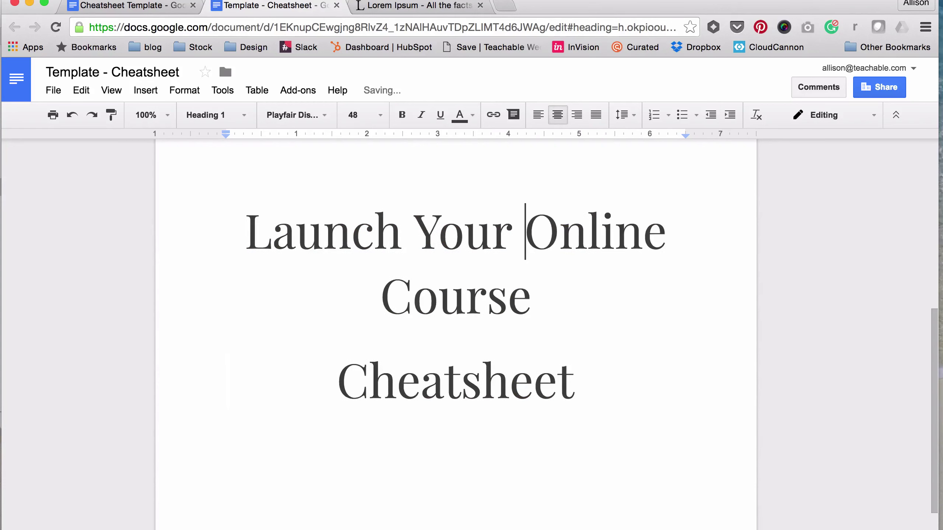
key(shift+Return)
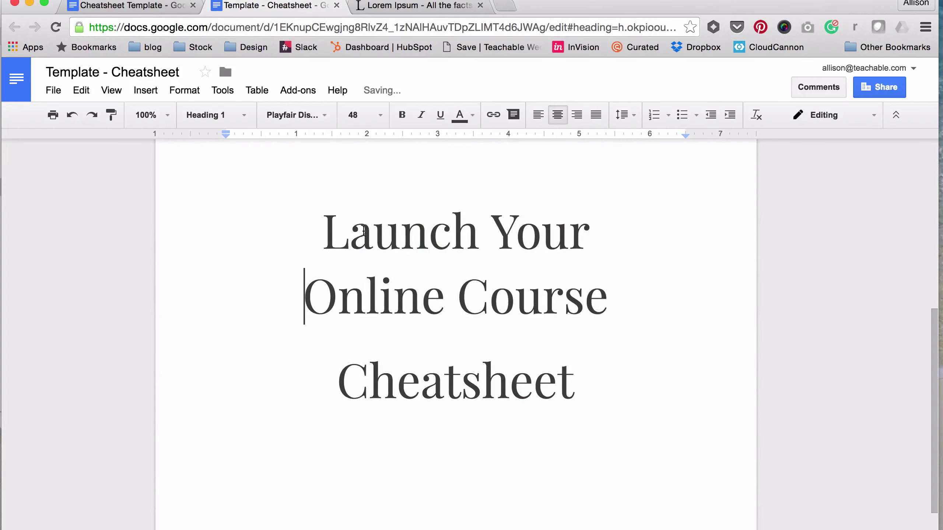
Make the two-line title "Launch Your Online Course" bold, leaving the Cheatsheet subtitle in regular weight
drag(322, 219, 611, 287)
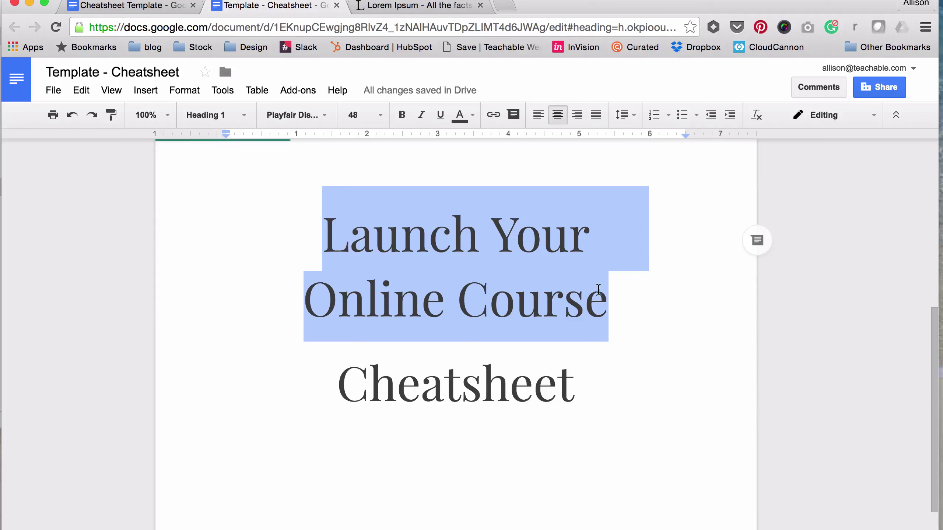
click(402, 115)
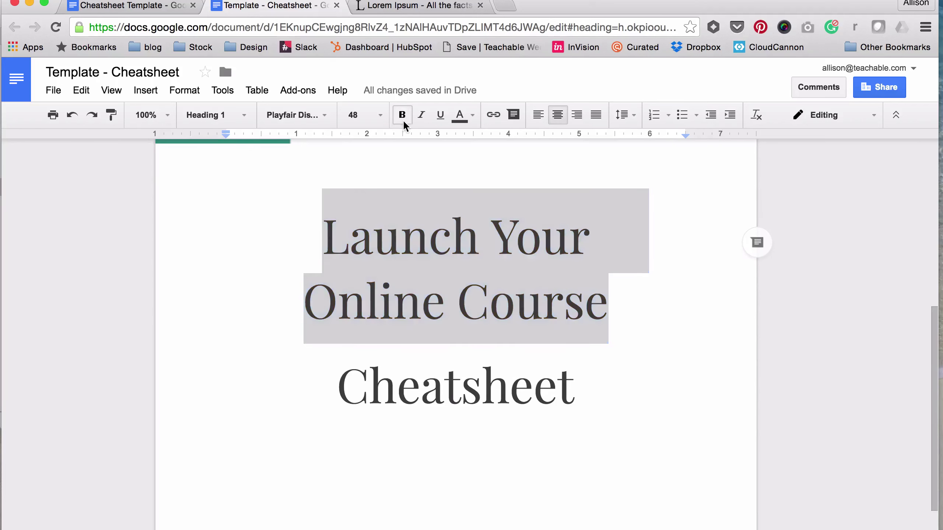
click(617, 305)
scroll(457, 302, up, 1)
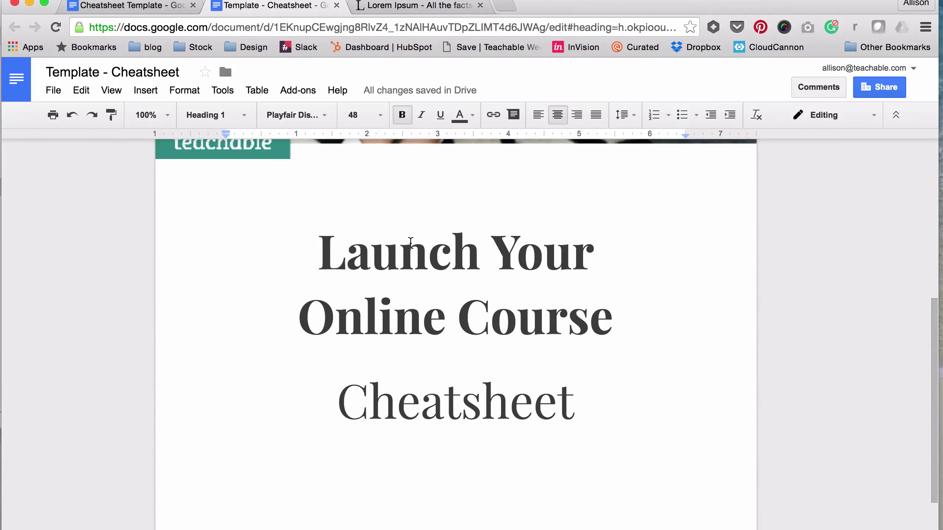
Compare the title block with the finished document and set the "Cheatsheet" subtitle's font size to 36
click(144, 9)
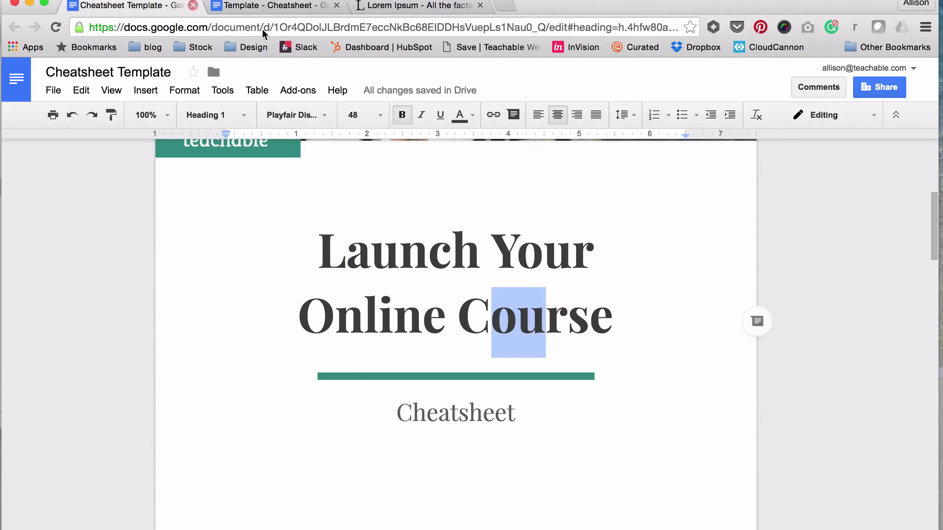
click(289, 7)
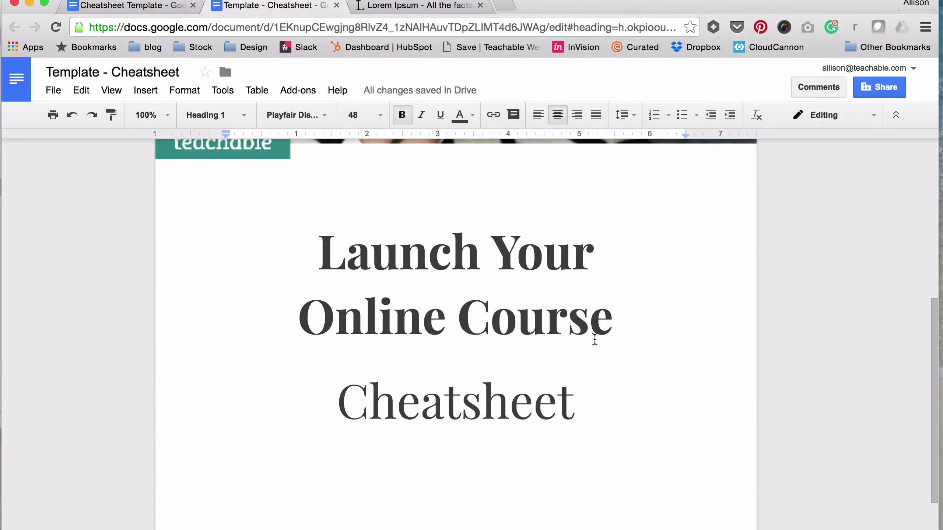
drag(580, 392, 349, 391)
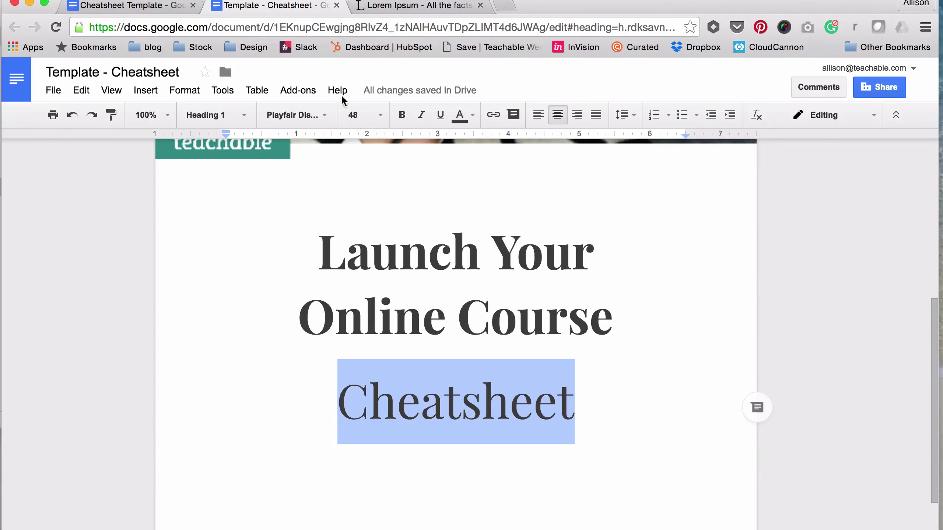
click(356, 115)
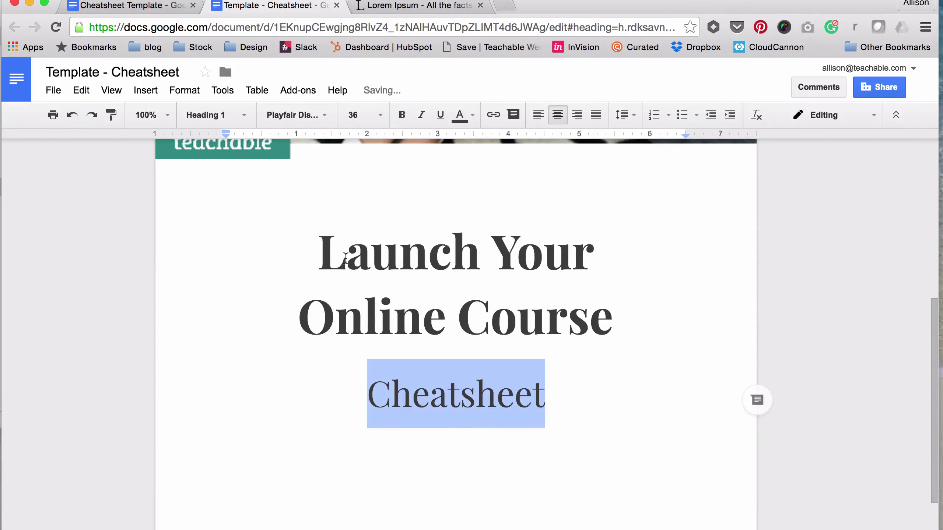
Look up the subtitle's font size in the finished document and set the new "Cheatsheet" subtitle to 24
click(156, 6)
drag(492, 430, 453, 424)
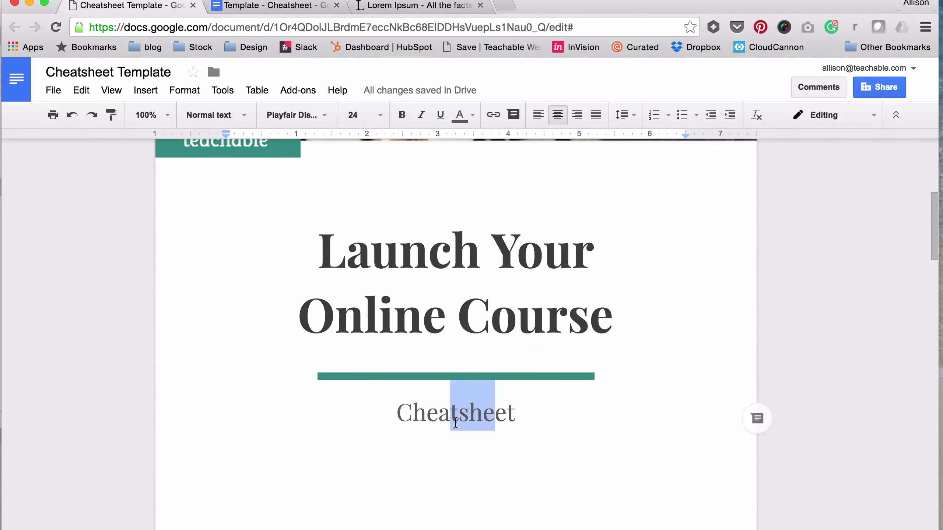
click(275, 5)
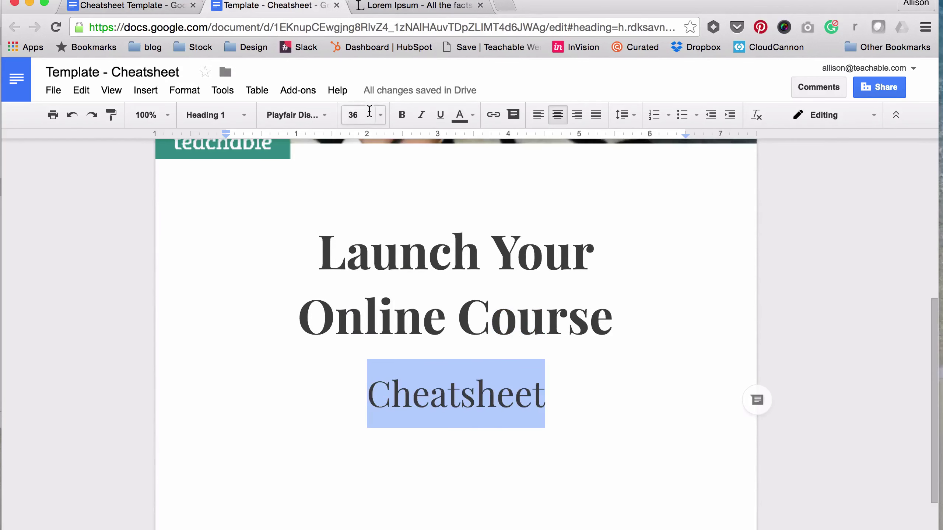
click(358, 115)
click(359, 278)
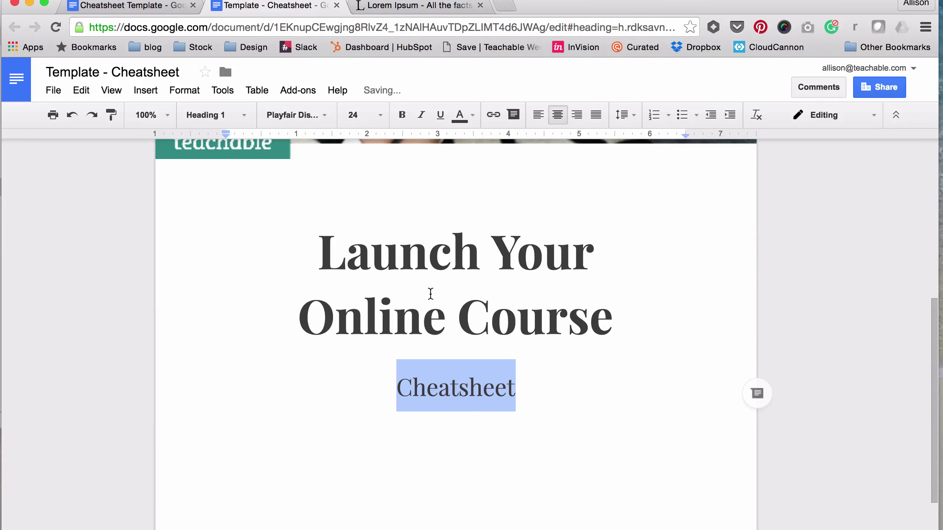
Try font size 22 on the "Cheatsheet" subtitle and set it back to 24
click(370, 116)
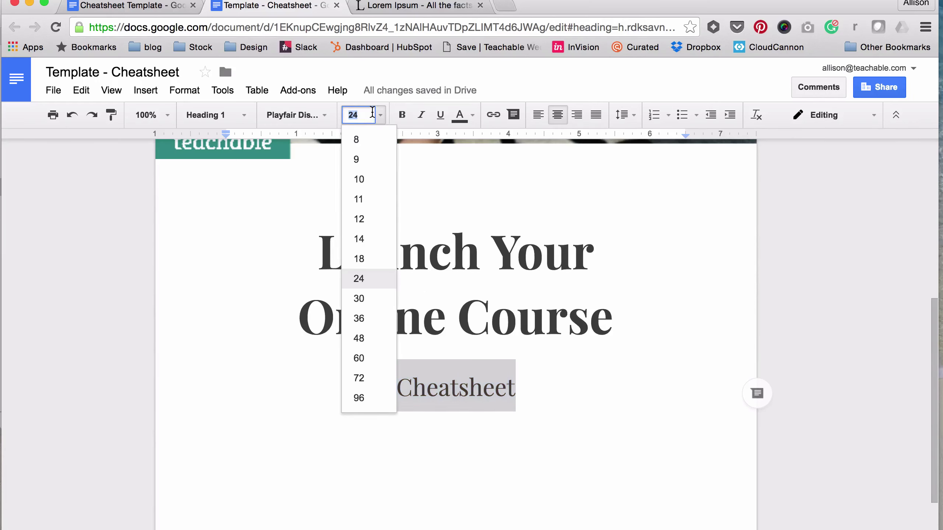
text(22)
key(Return)
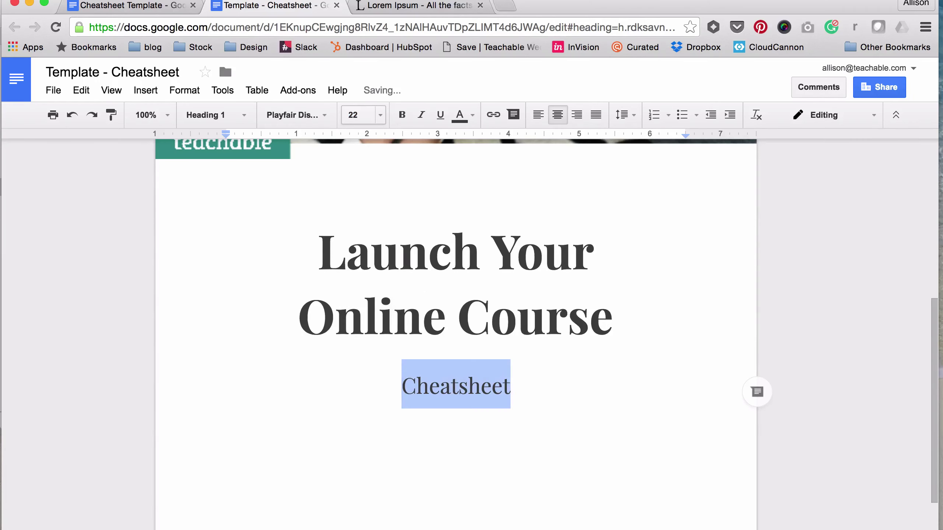
click(381, 116)
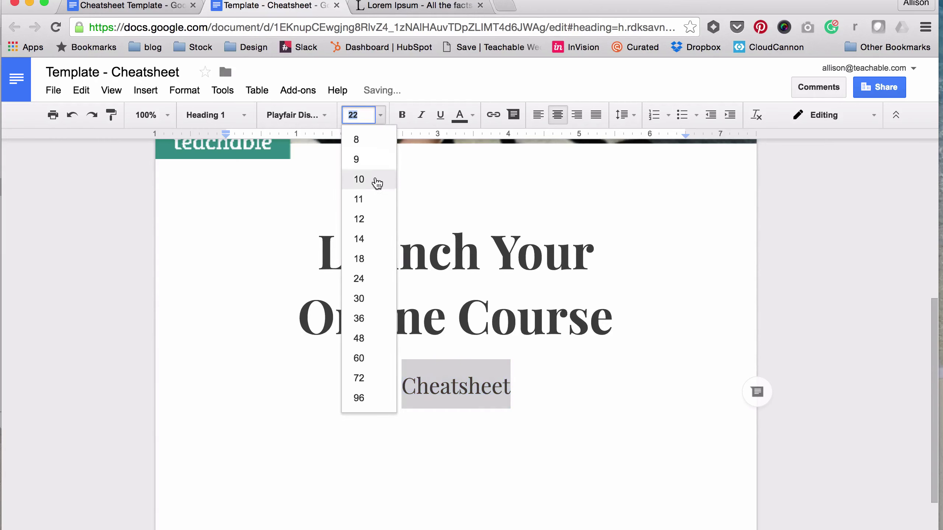
click(360, 277)
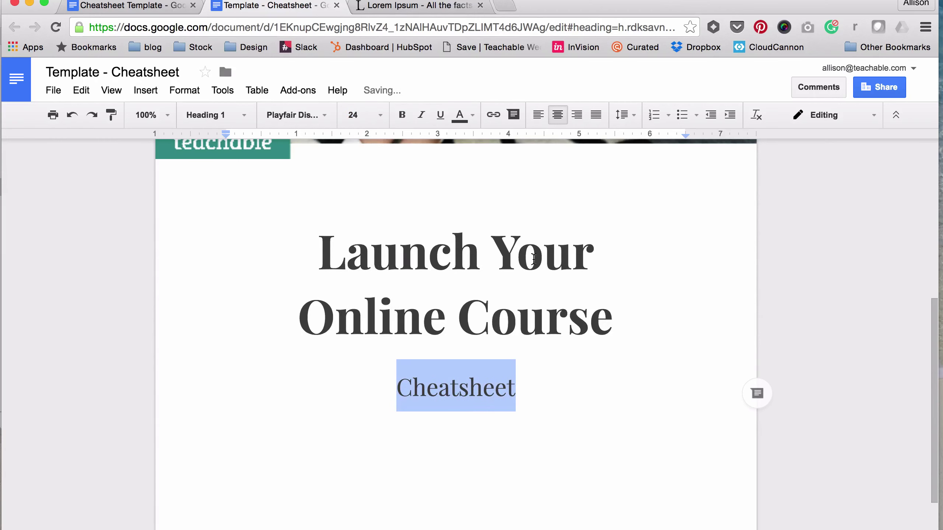
Change the text color of the "Cheatsheet" subtitle to a medium gray
click(473, 115)
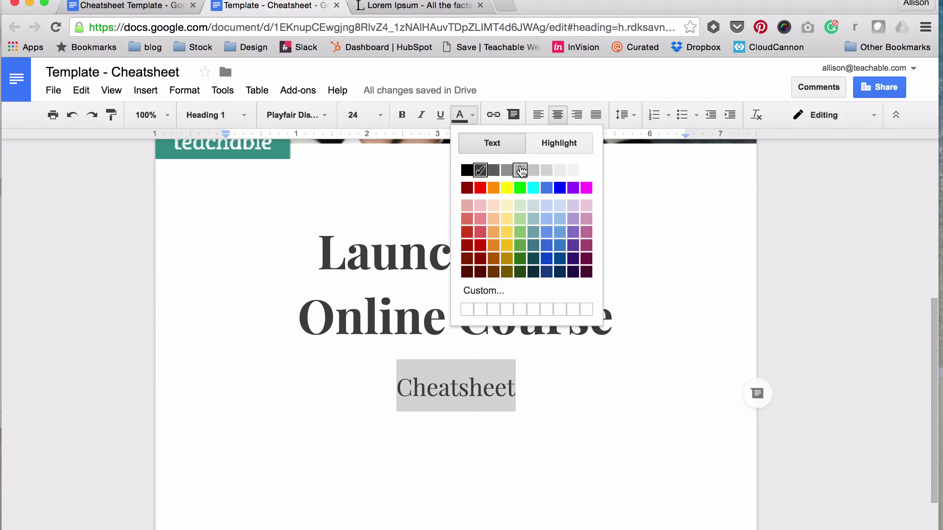
click(508, 171)
click(531, 396)
double_click(531, 388)
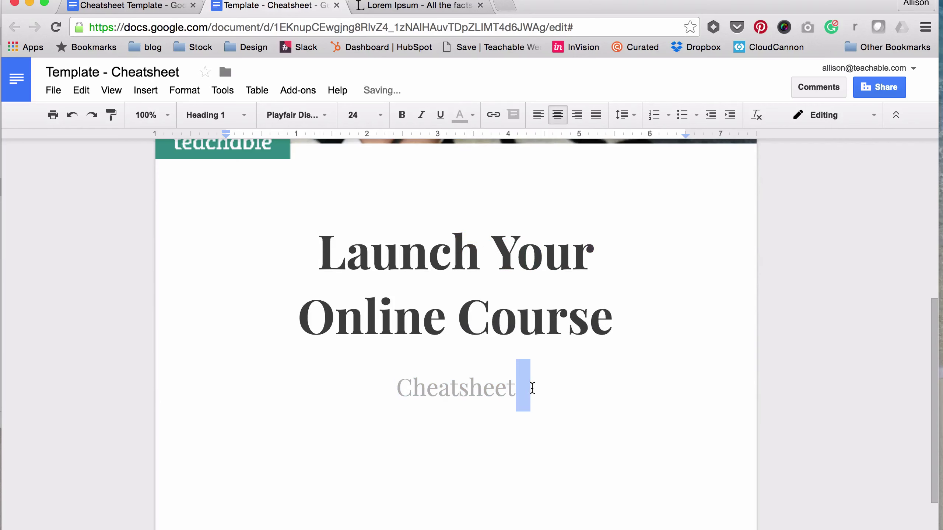
scroll(551, 381, up, 2)
click(635, 367)
scroll(563, 425, down, 1)
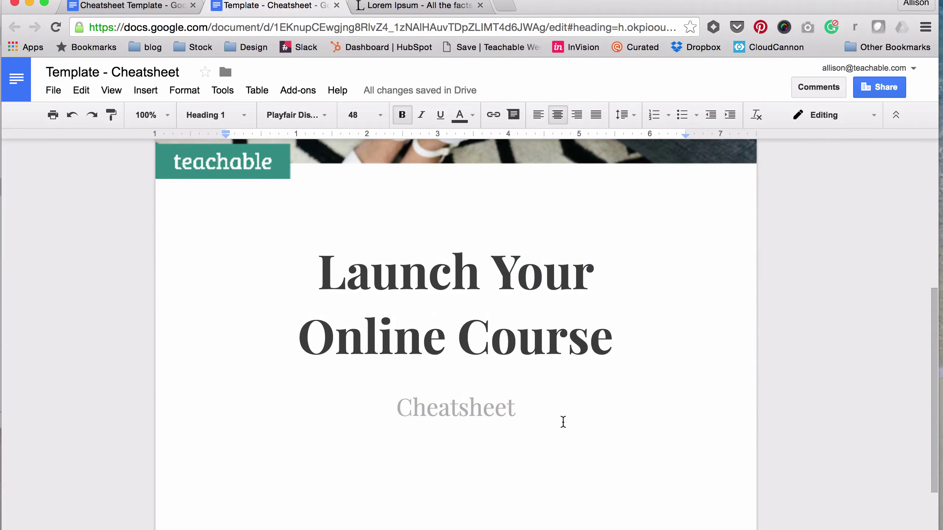
scroll(543, 300, down, 1)
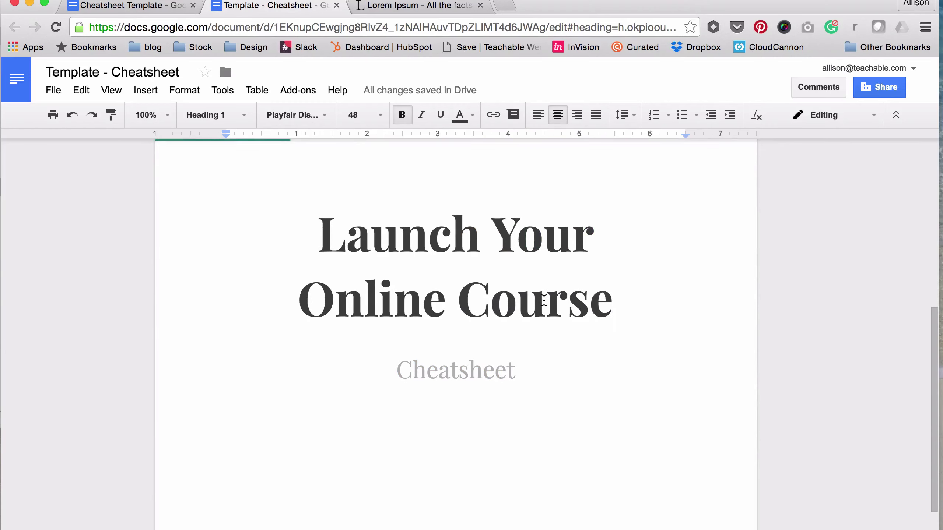
scroll(544, 300, up, 2)
scroll(263, 201, down, 1)
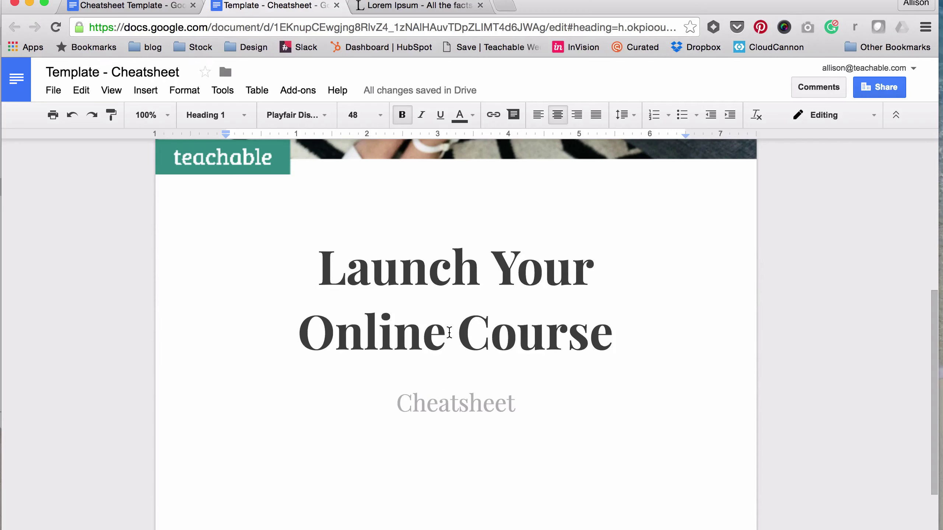
Insert a new drawing after the "Cheatsheet" subtitle and draw a long, thin horizontal rectangle in it
scroll(438, 330, down, 3)
click(498, 406)
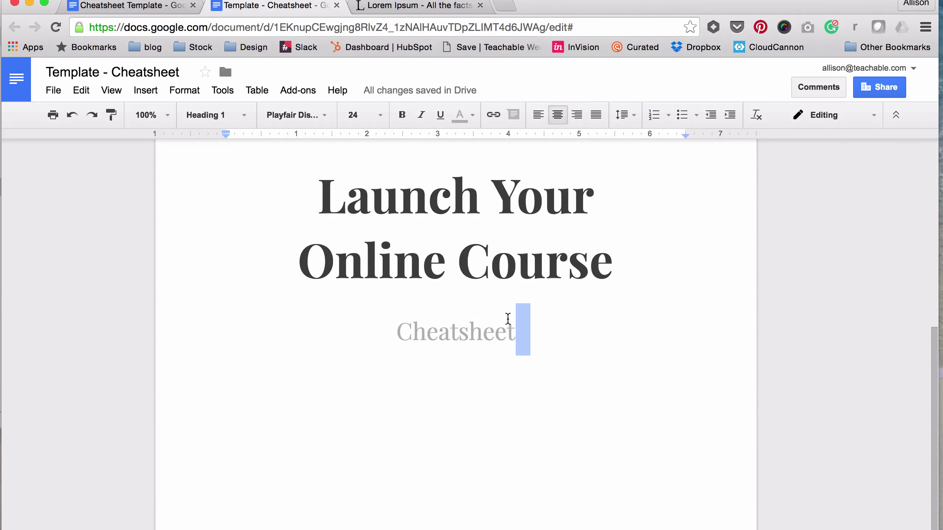
click(148, 93)
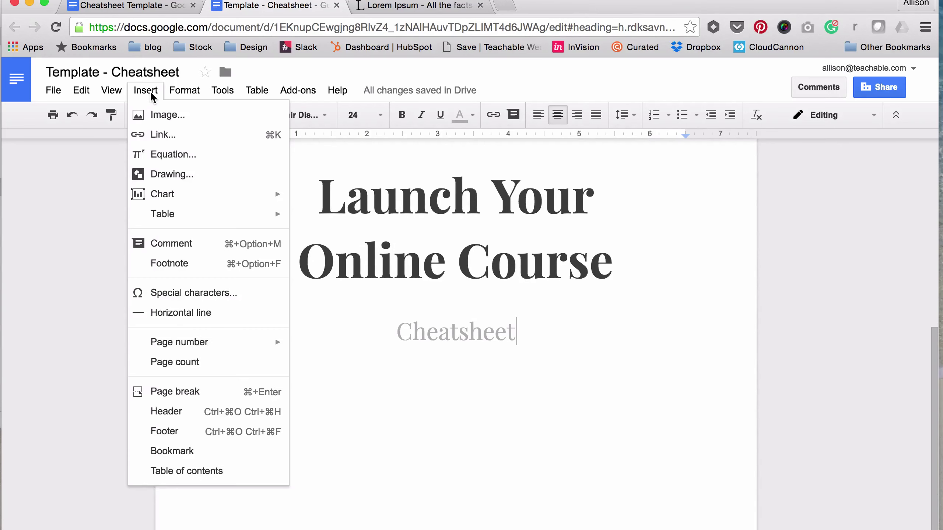
click(169, 174)
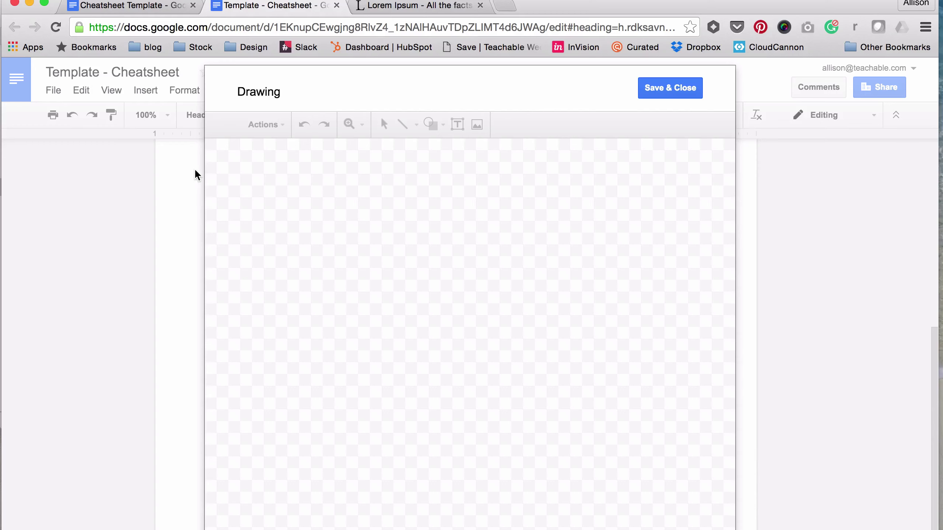
click(435, 126)
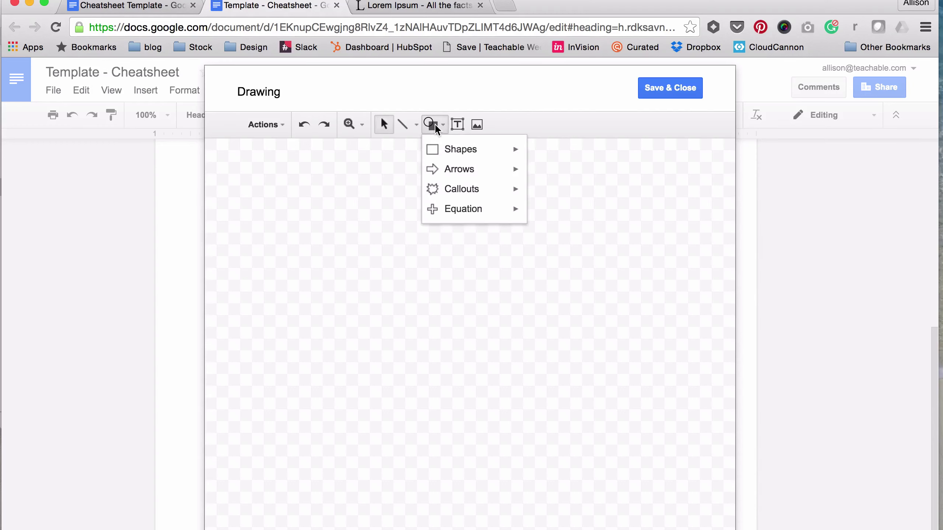
mouse_move(456, 152)
click(539, 157)
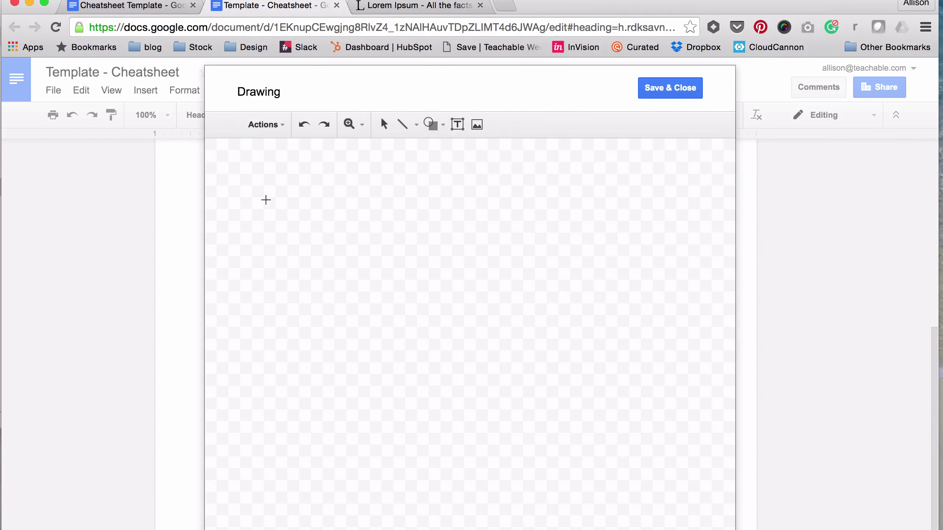
drag(282, 201, 589, 211)
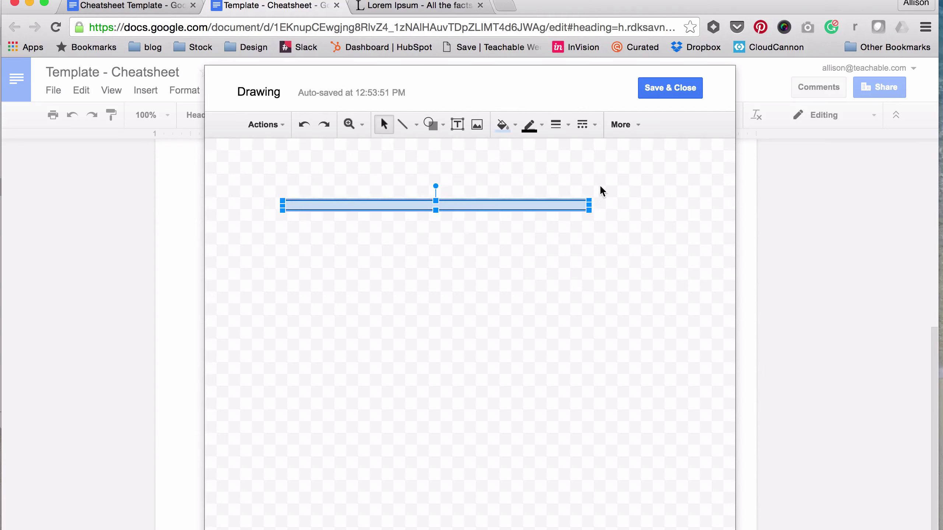
click(541, 172)
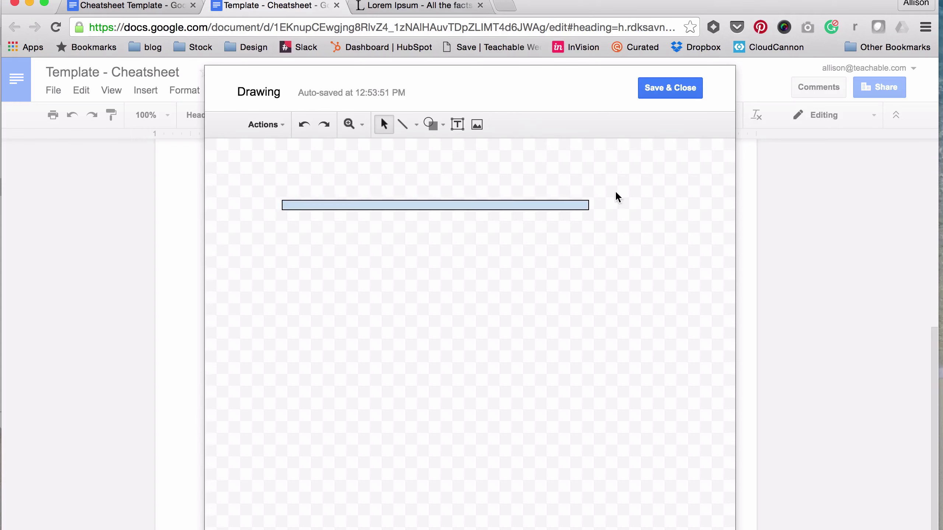
Make the rectangle's outline transparent and fill it with the custom color #3c948b
click(497, 208)
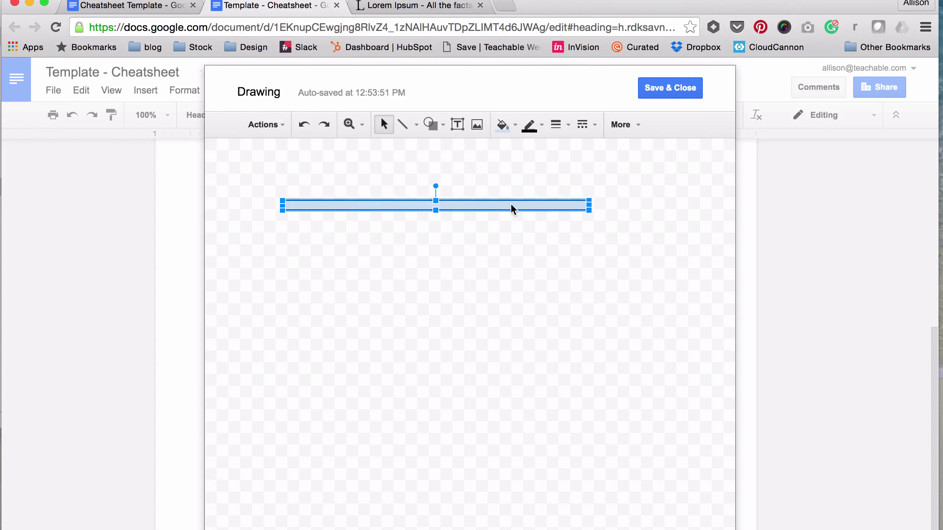
click(539, 126)
click(587, 151)
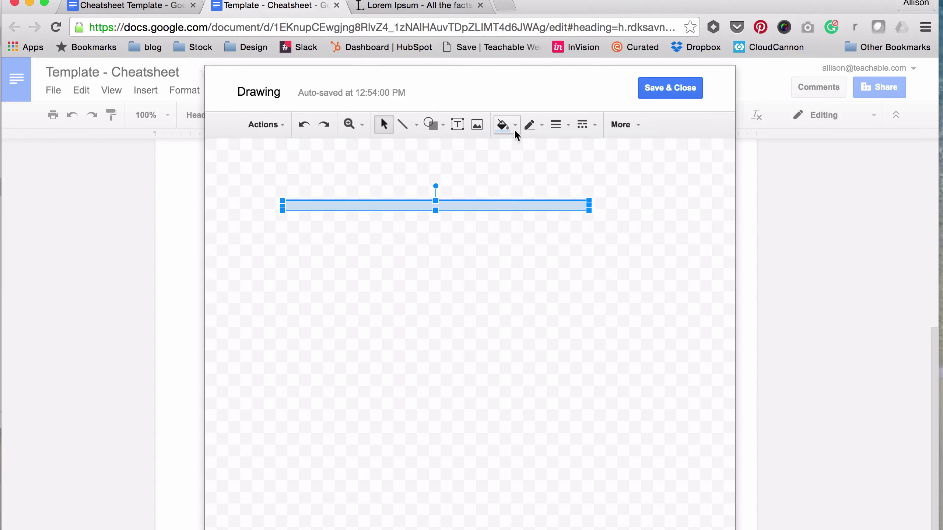
click(505, 123)
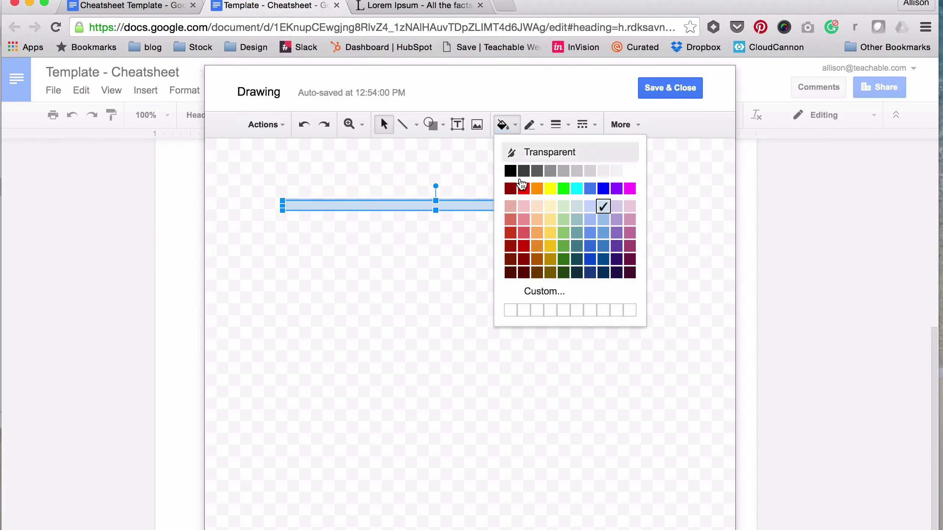
click(511, 309)
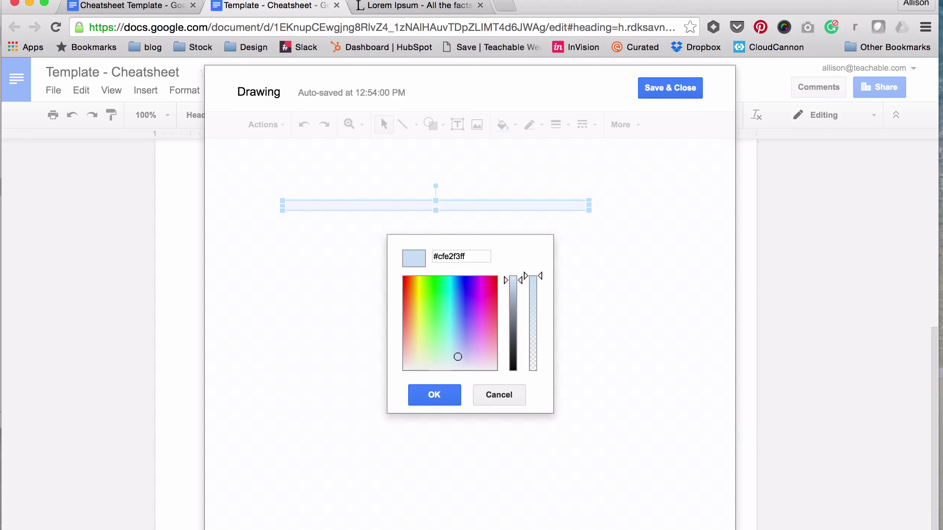
click(482, 257)
text(#3c948b)
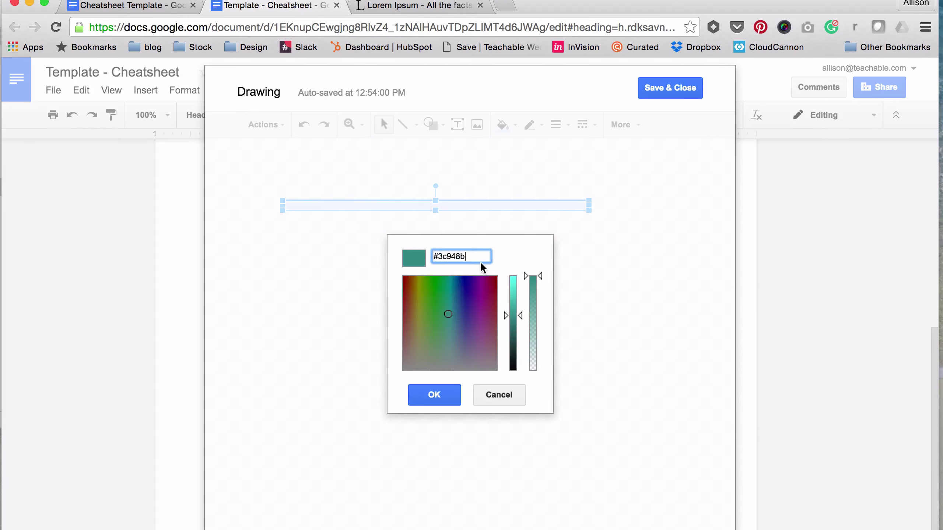
click(436, 395)
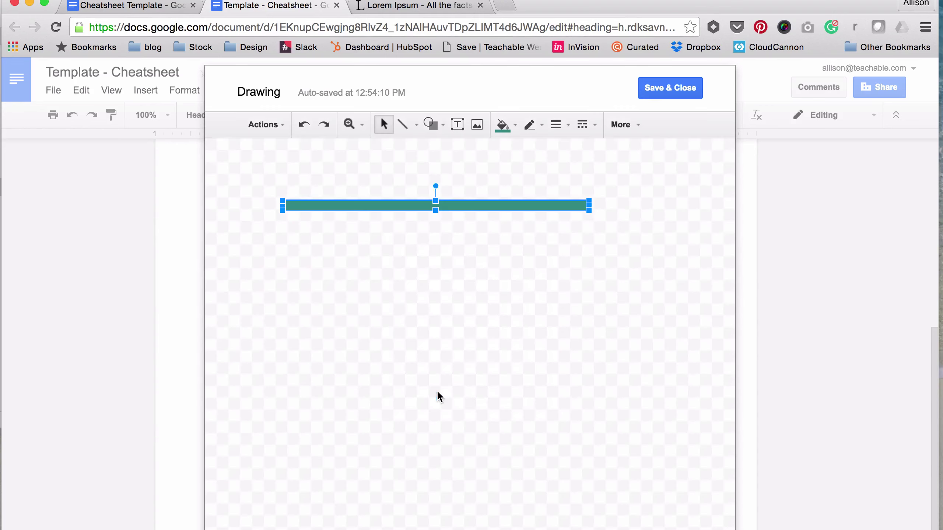
Make the green bar slightly thinner and save the drawing into the document
drag(437, 210, 437, 207)
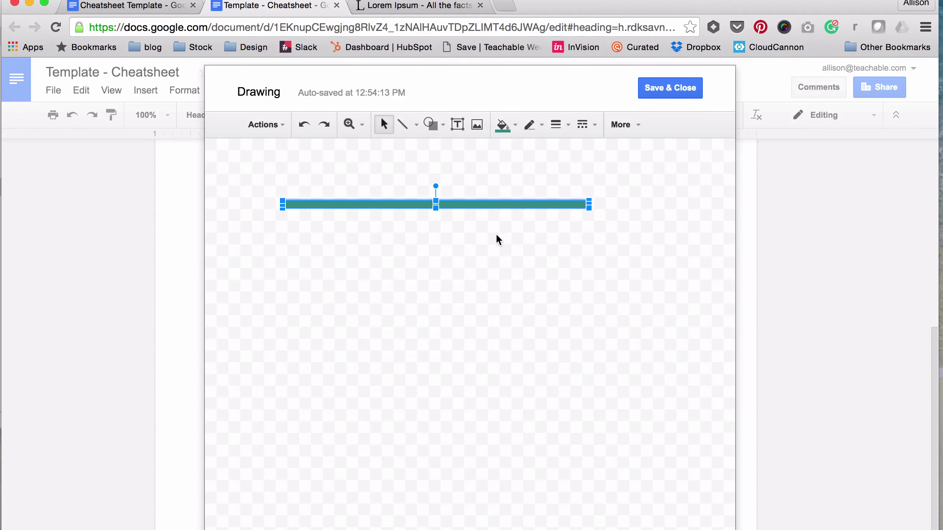
click(657, 93)
Set the inserted green bar to wrap text and move it between the title and the "Cheatsheet" subtitle
click(565, 329)
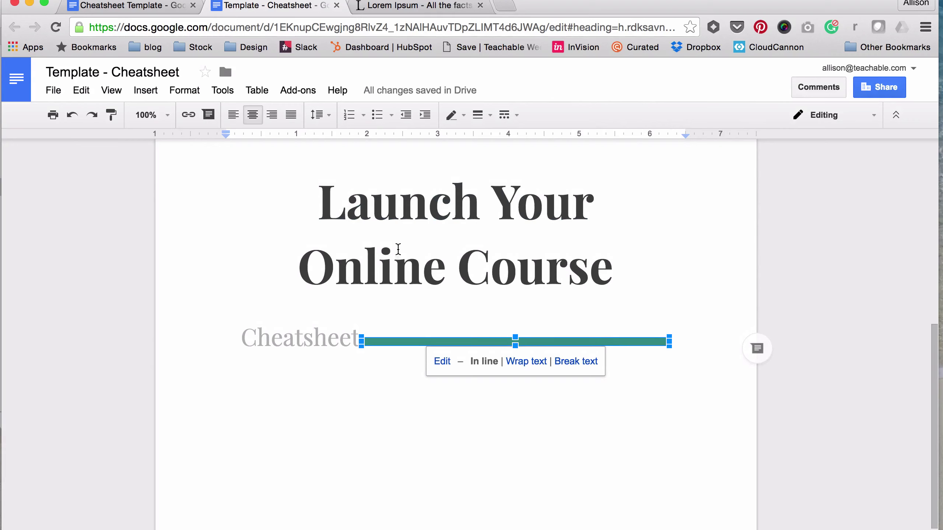
click(532, 362)
drag(538, 330, 499, 312)
click(536, 410)
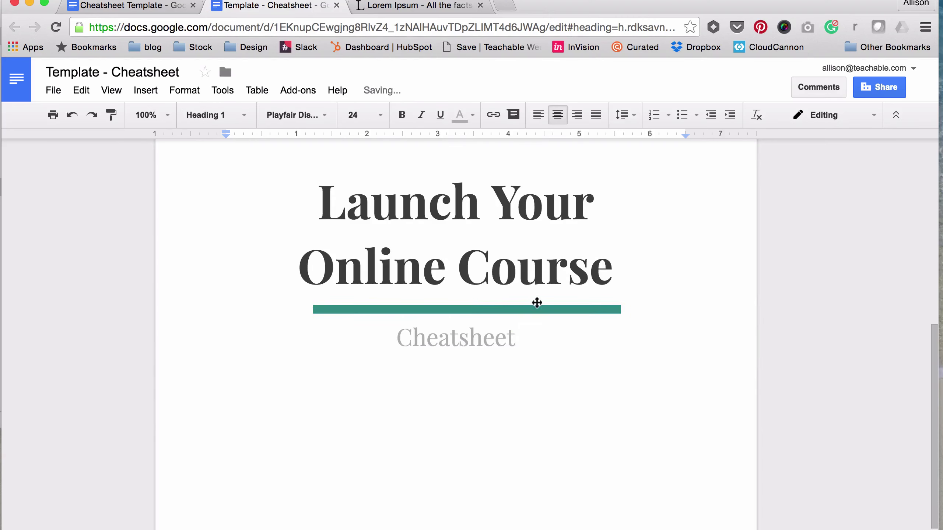
Set the green bar's text-wrap margin to 1/4"
click(518, 310)
click(556, 329)
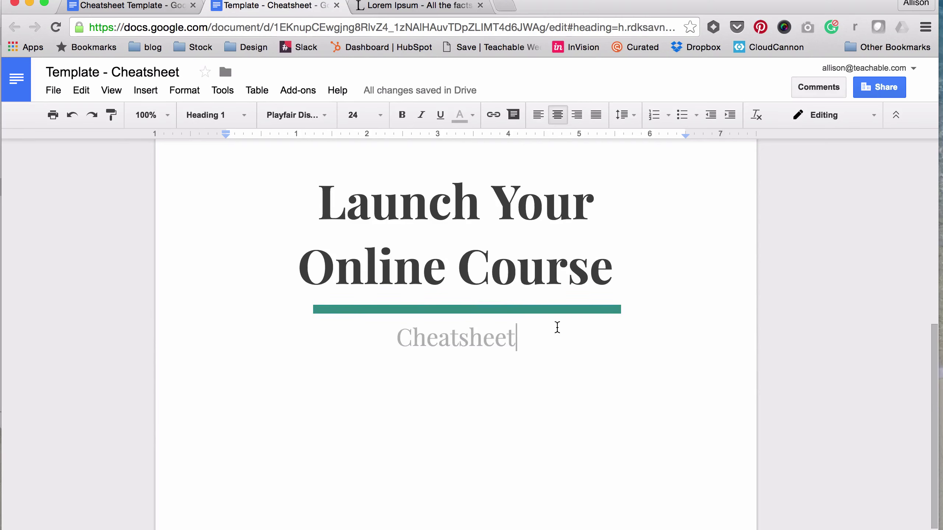
click(498, 310)
click(543, 329)
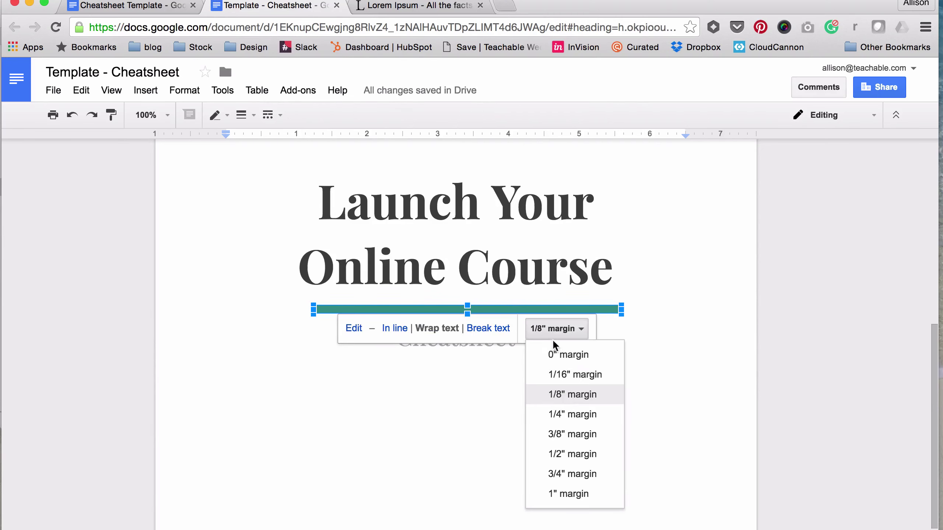
click(569, 414)
click(609, 315)
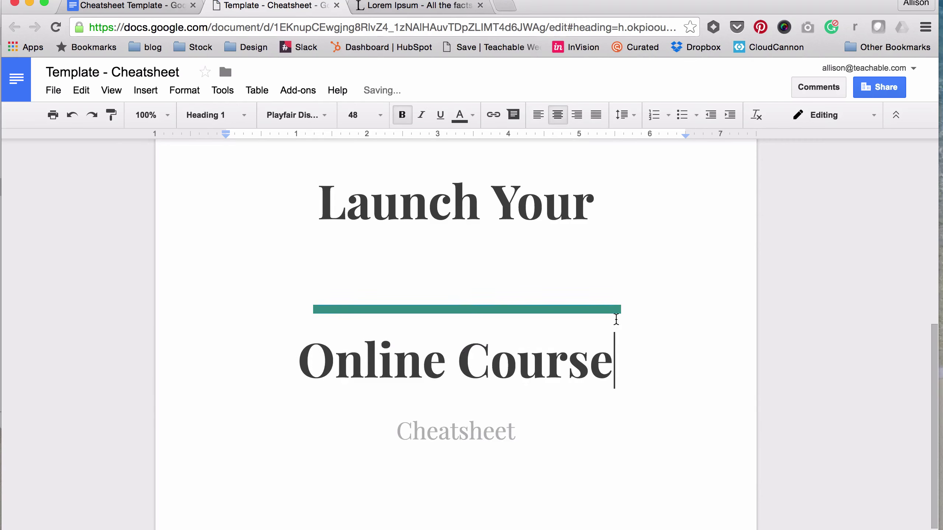
Reposition the green bar below "Online Course" so the full title stays together above it and "Cheatsheet" sits beneath
click(553, 309)
drag(597, 313, 558, 313)
click(662, 296)
click(557, 318)
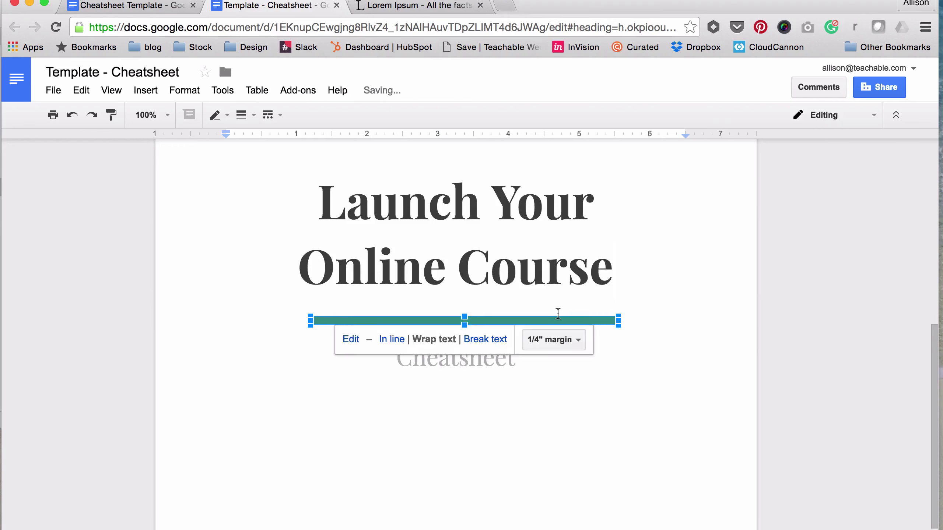
click(619, 350)
Compare the title block and its green bar with the cover page of the finished Cheatsheet Template document
scroll(601, 360, up, 7)
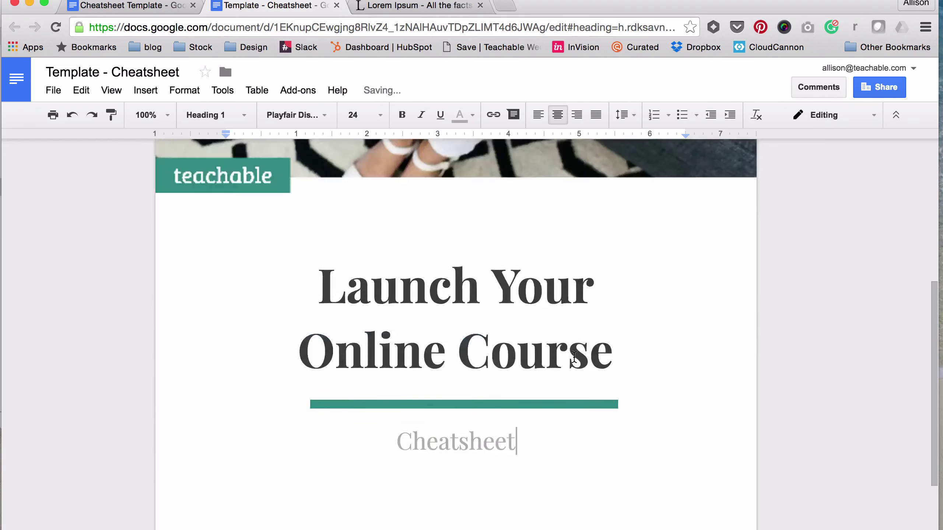
scroll(573, 360, down, 5)
scroll(617, 355, down, 3)
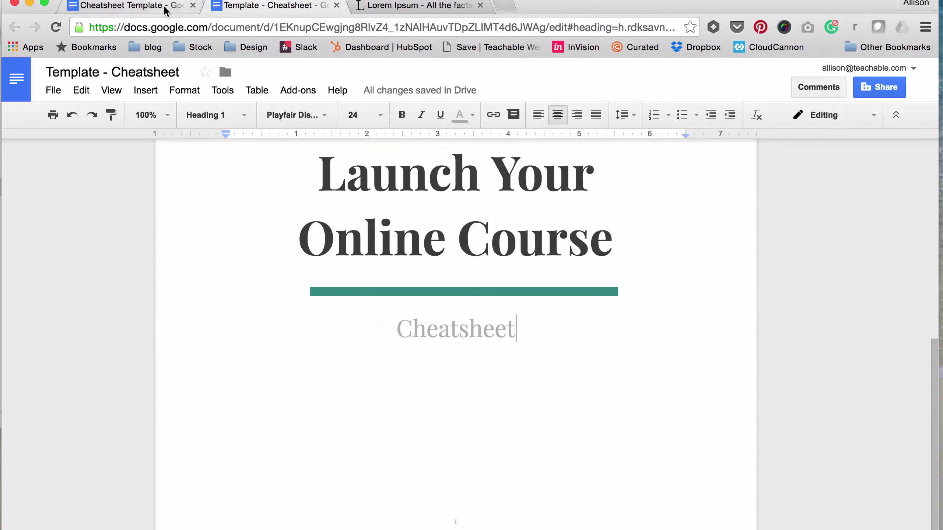
click(127, 5)
scroll(449, 240, down, 5)
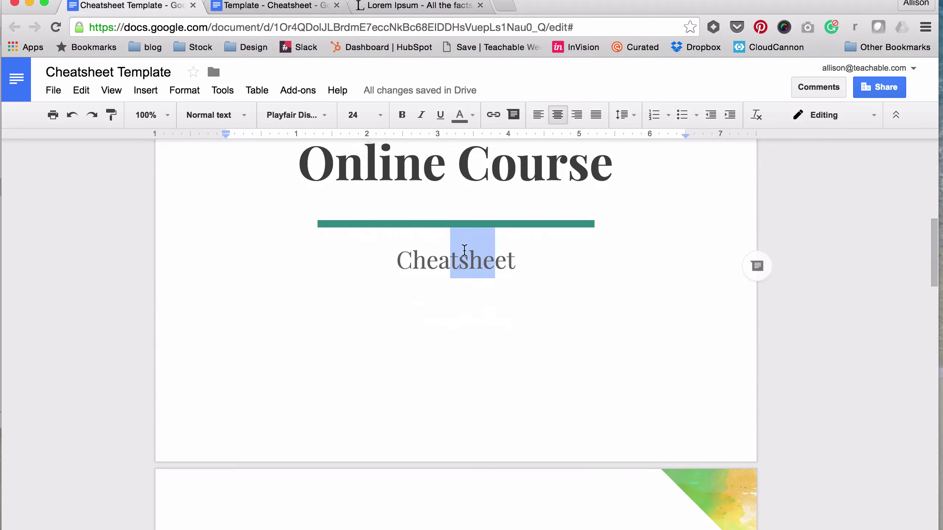
click(286, 9)
scroll(514, 305, up, 5)
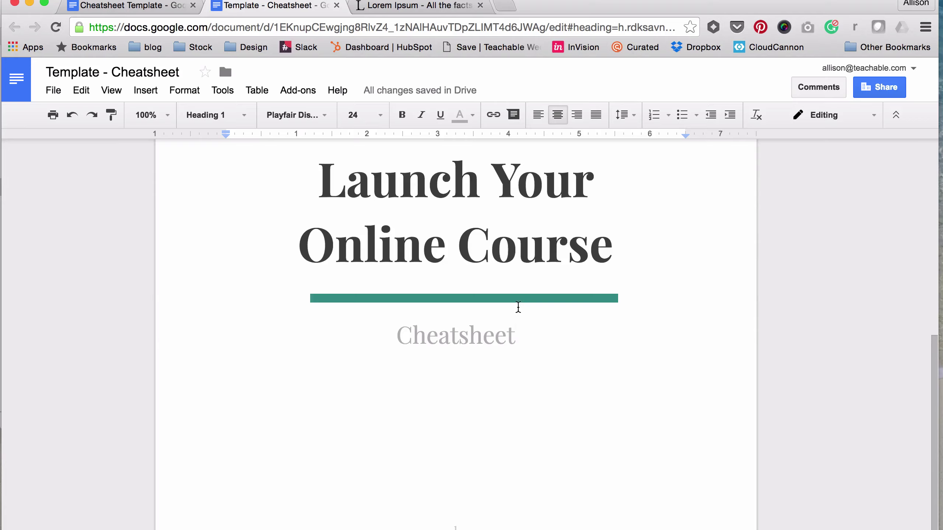
scroll(514, 306, down, 4)
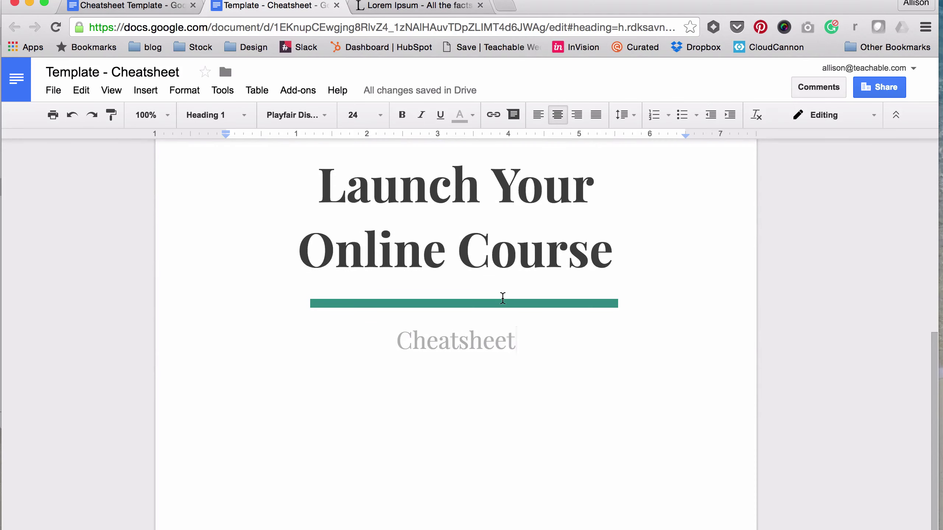
scroll(500, 290, down, 1)
click(478, 516)
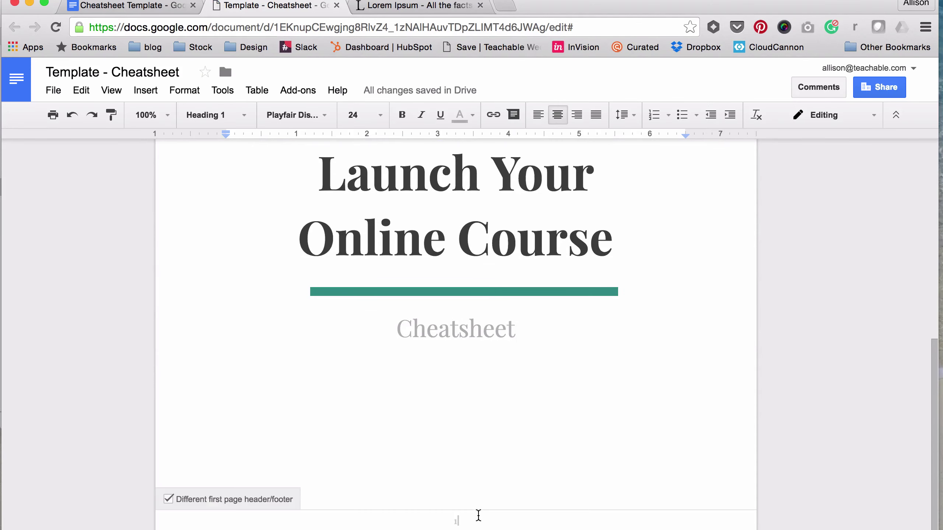
click(544, 378)
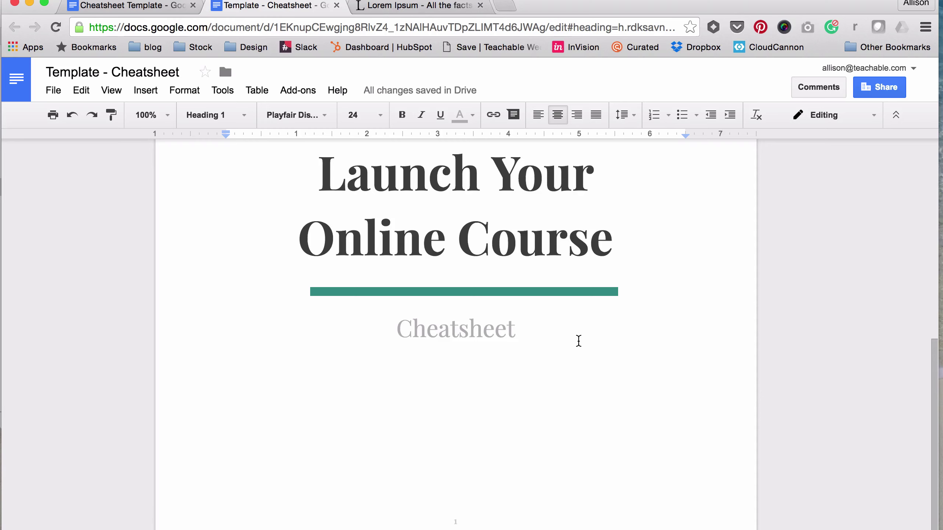
key(super+Return)
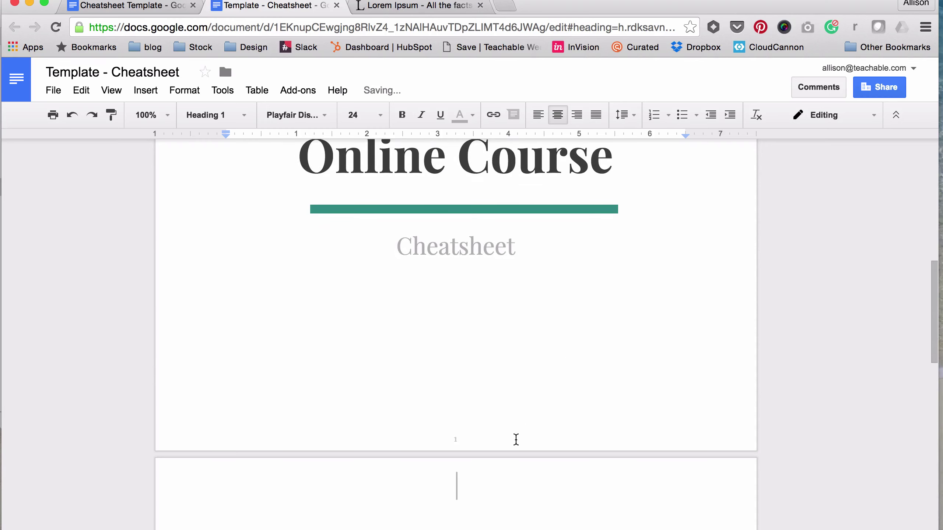
key(ctrl+shift+l)
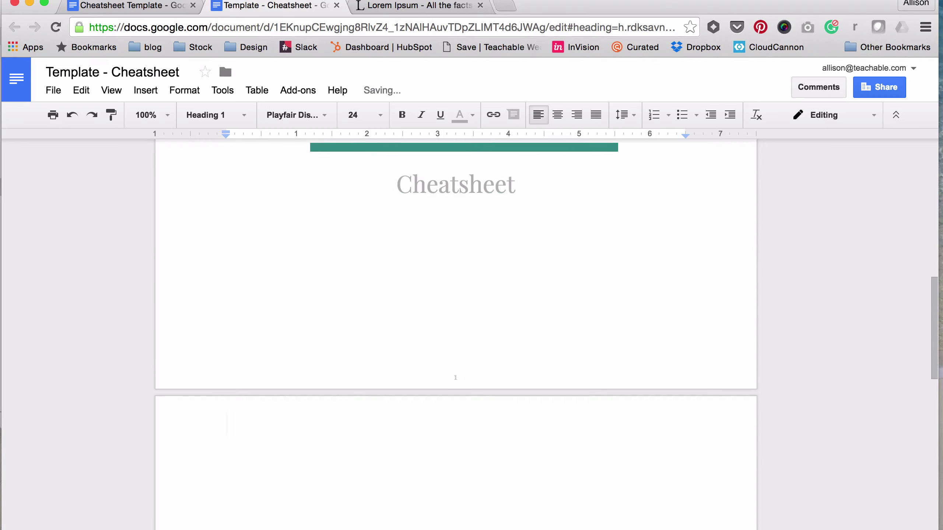
key(BackSpace)
key(Return)
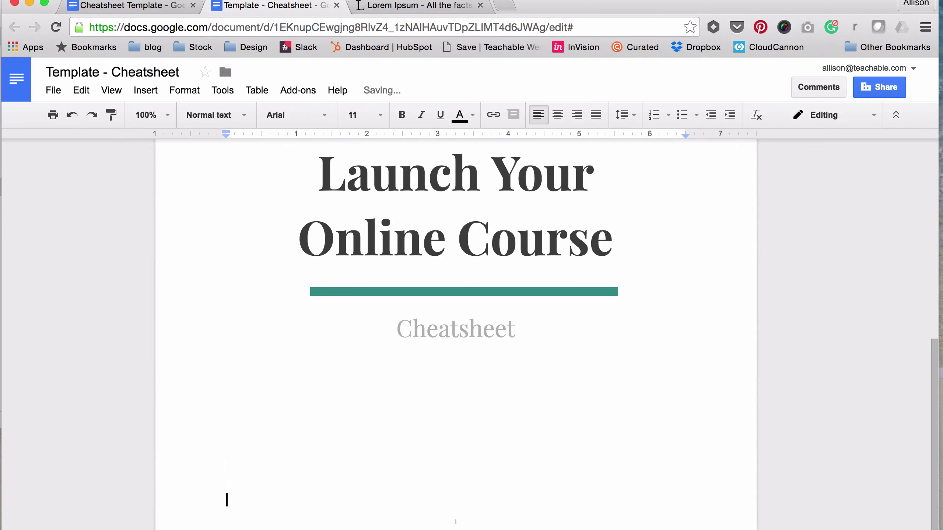
scroll(515, 431, down, 2)
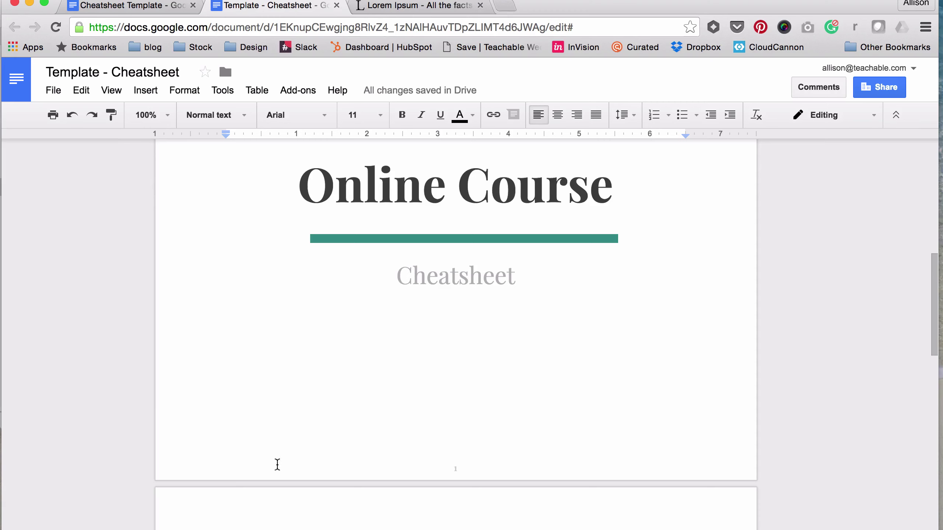
drag(237, 444, 238, 320)
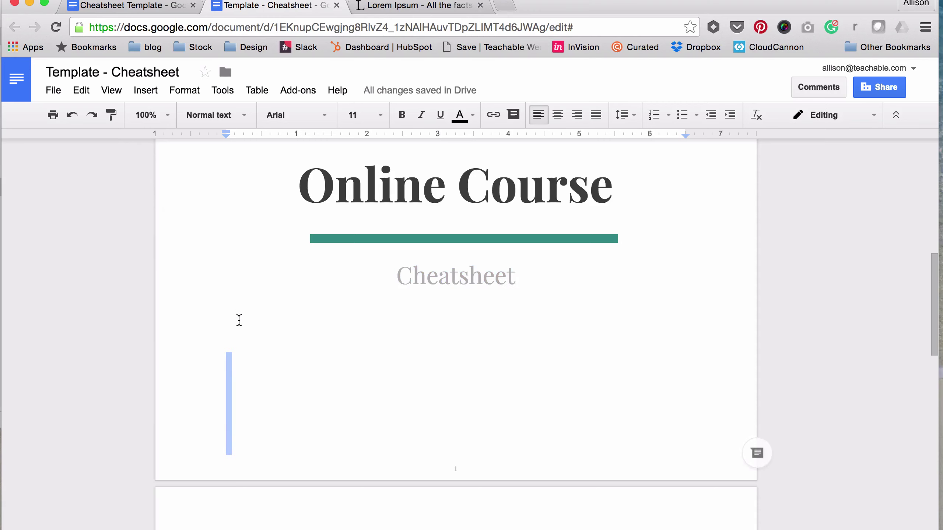
key(BackSpace)
key(BackSpace)
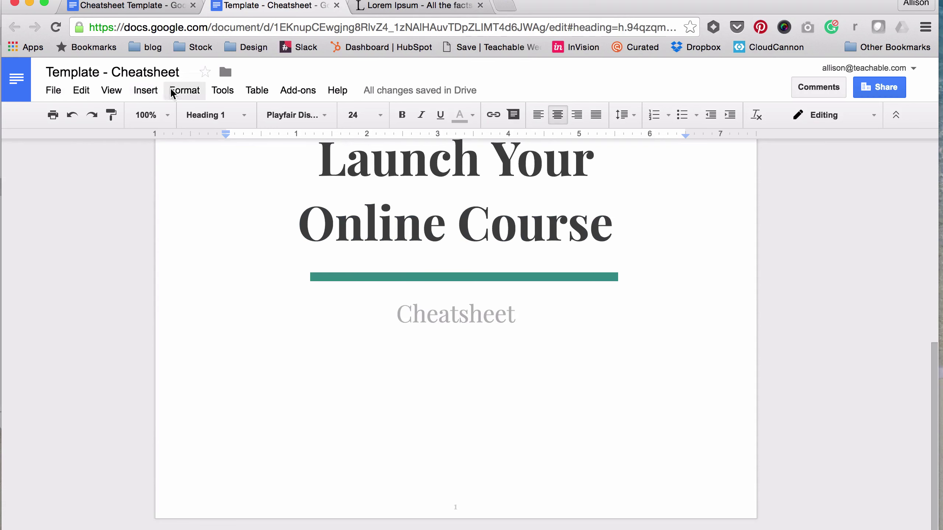
Insert a page break after the "Cheatsheet" subtitle to start a second page
click(146, 92)
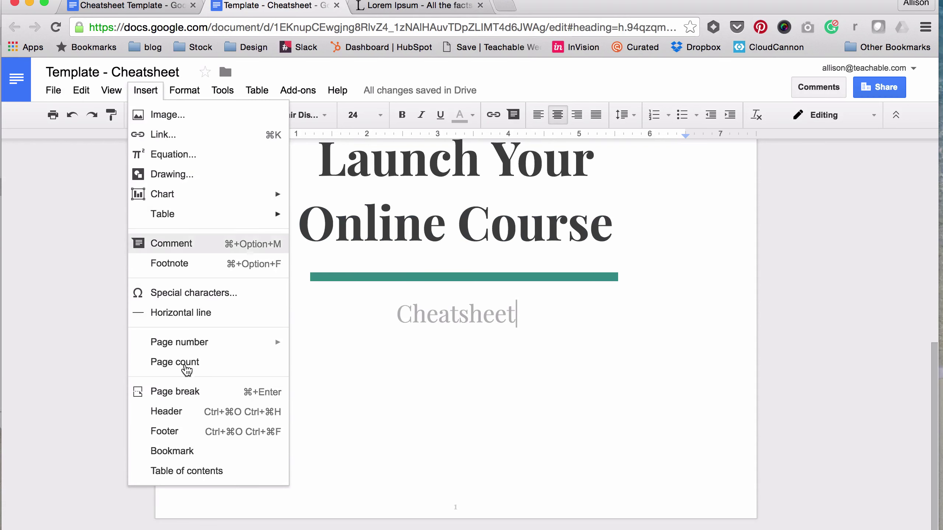
click(198, 393)
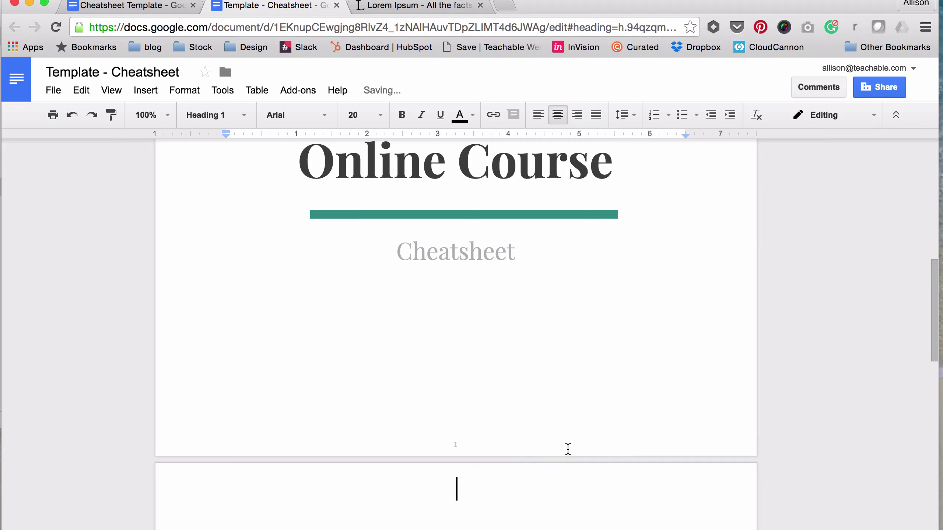
scroll(507, 446, down, 3)
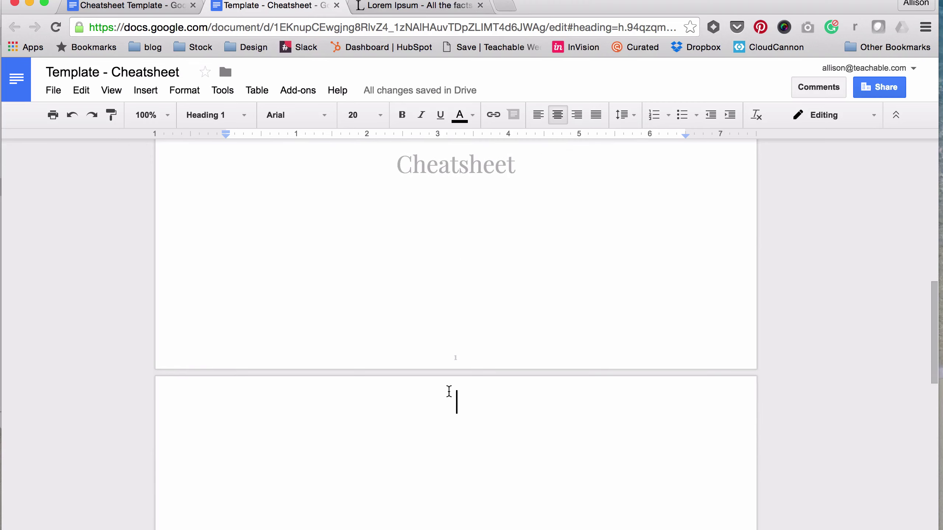
Set the page number in the second page's footer to the Playfair Display font
scroll(452, 401, down, 15)
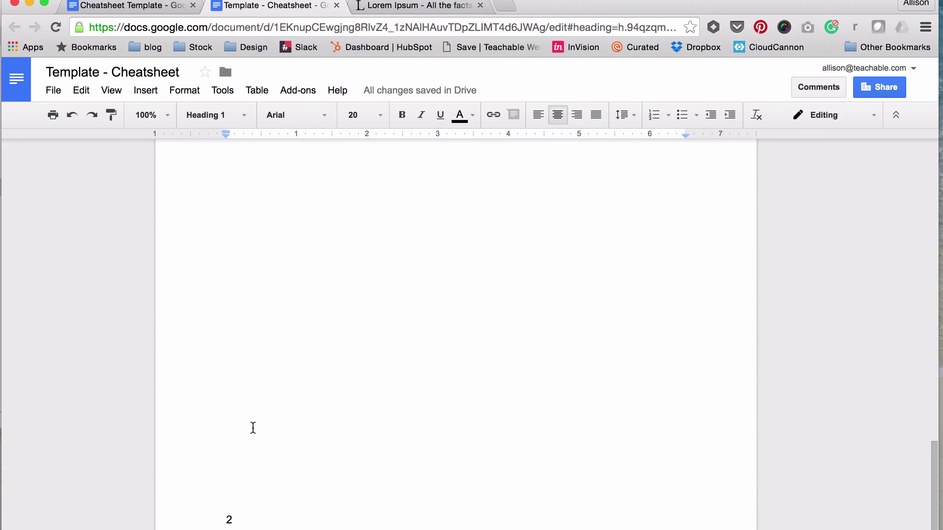
scroll(374, 391, up, 15)
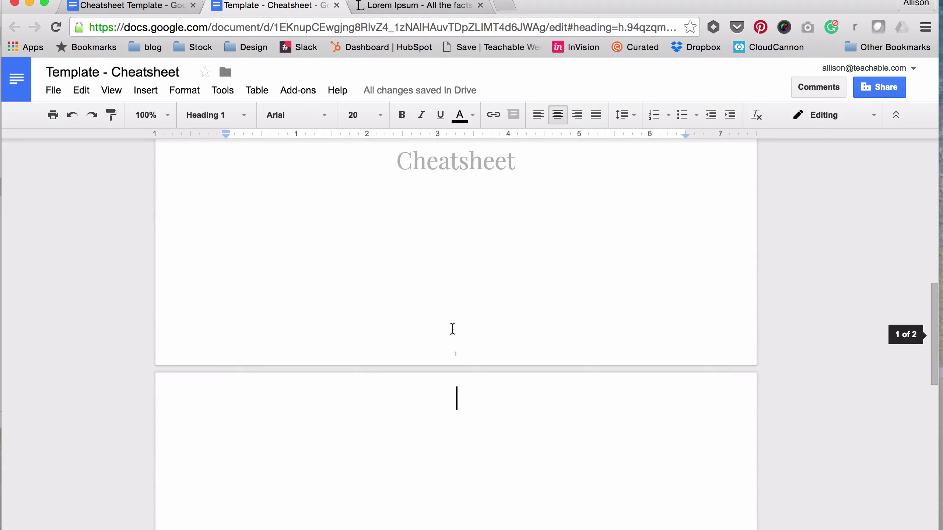
click(466, 350)
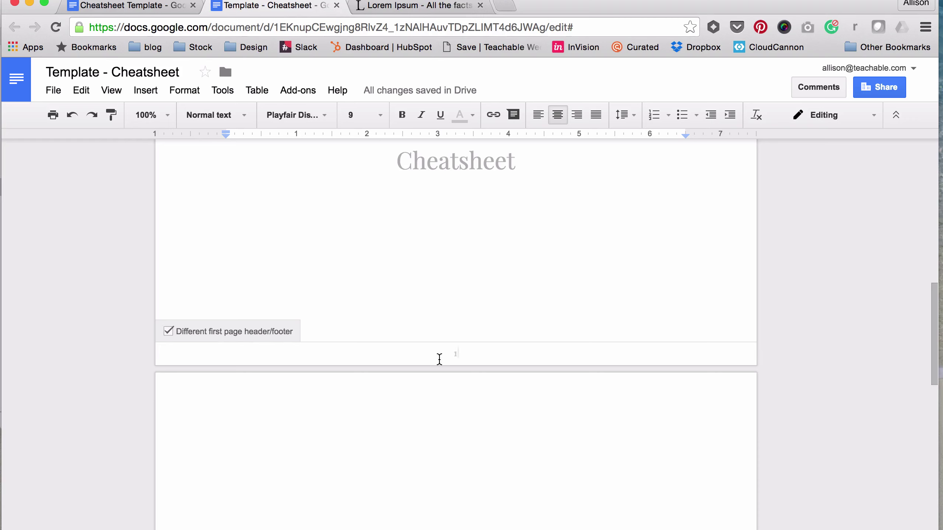
scroll(439, 359, down, 15)
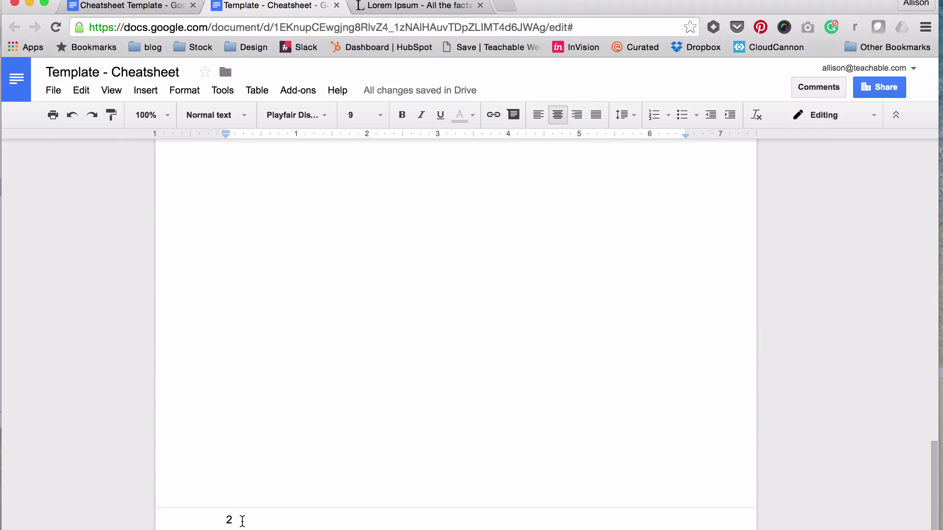
drag(243, 522, 219, 524)
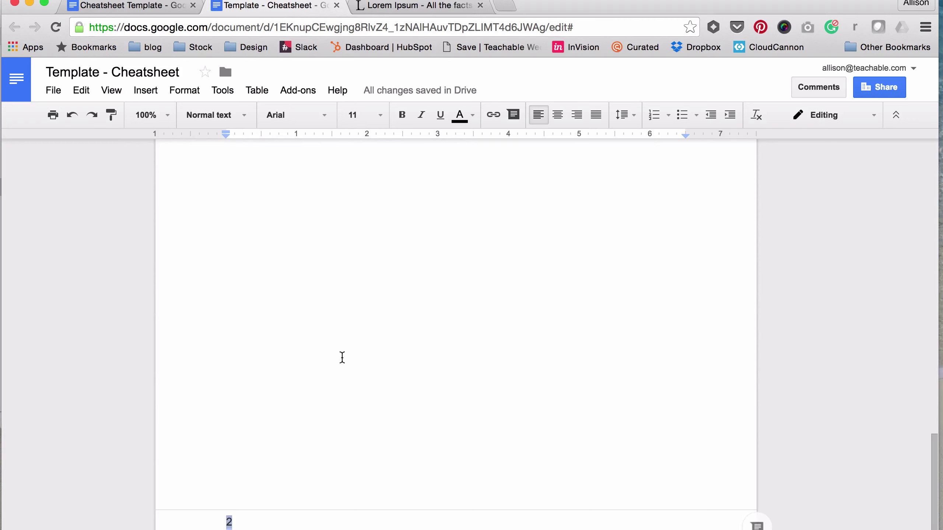
click(318, 115)
click(310, 142)
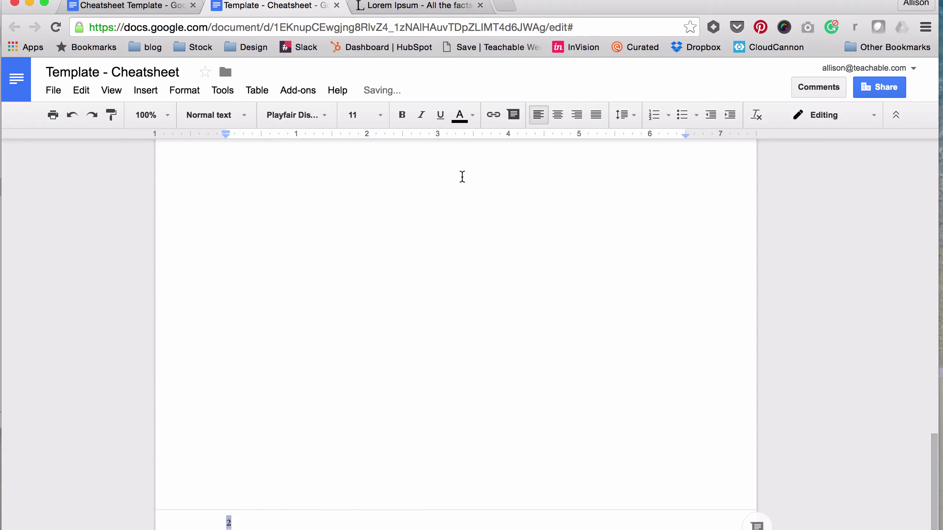
Color the second page's footer number light gray, center it and set its size to 9, matching the first page
click(471, 115)
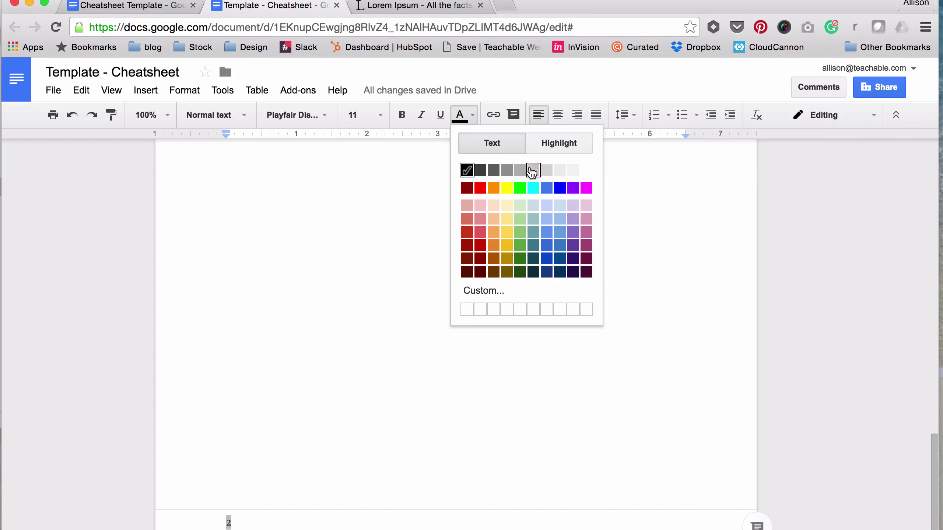
click(534, 166)
click(558, 116)
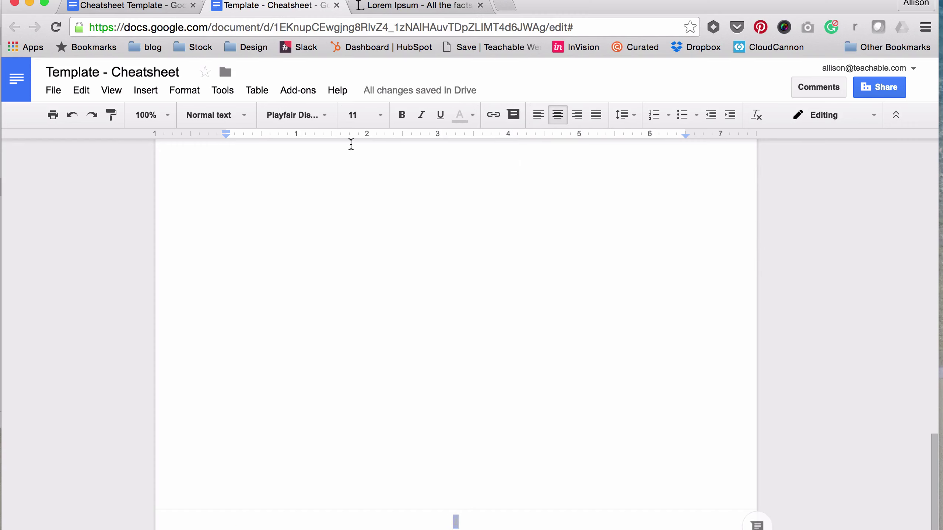
click(360, 116)
click(368, 161)
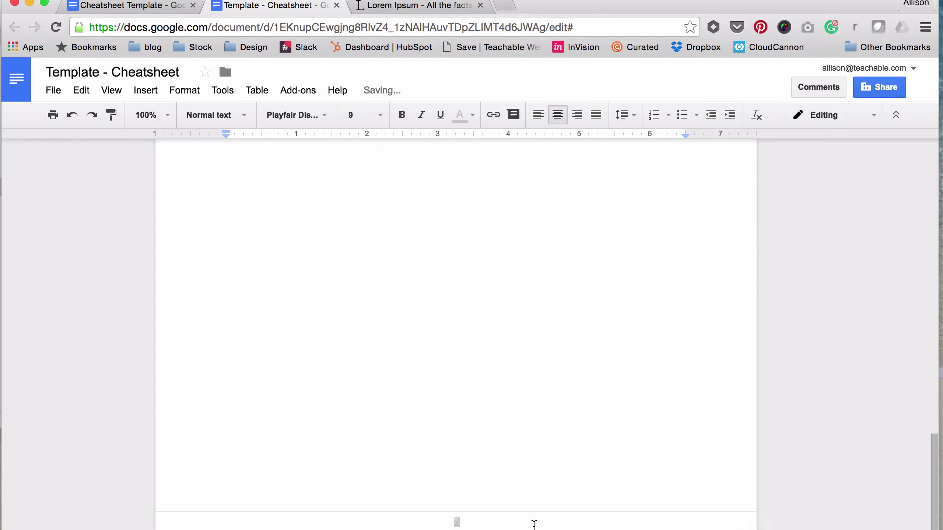
scroll(471, 360, up, 10)
scroll(466, 352, down, 4)
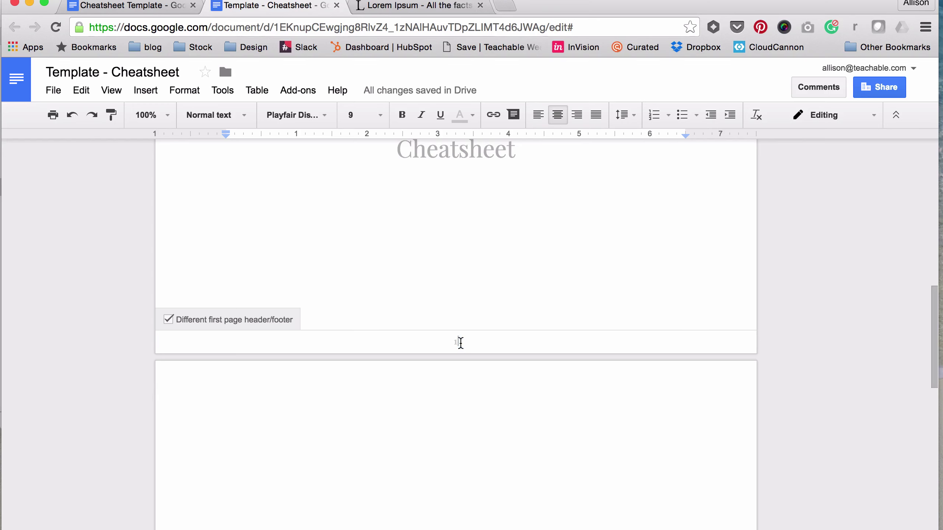
click(477, 295)
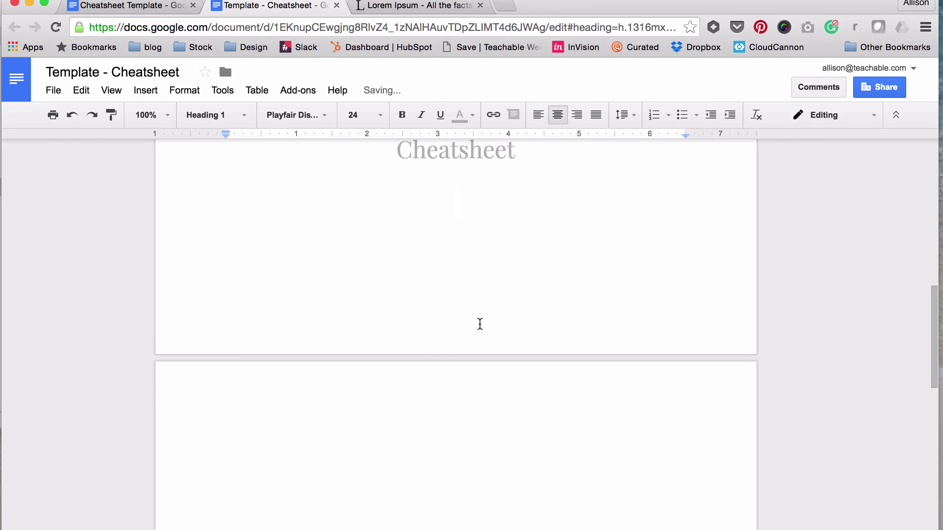
scroll(479, 323, down, 15)
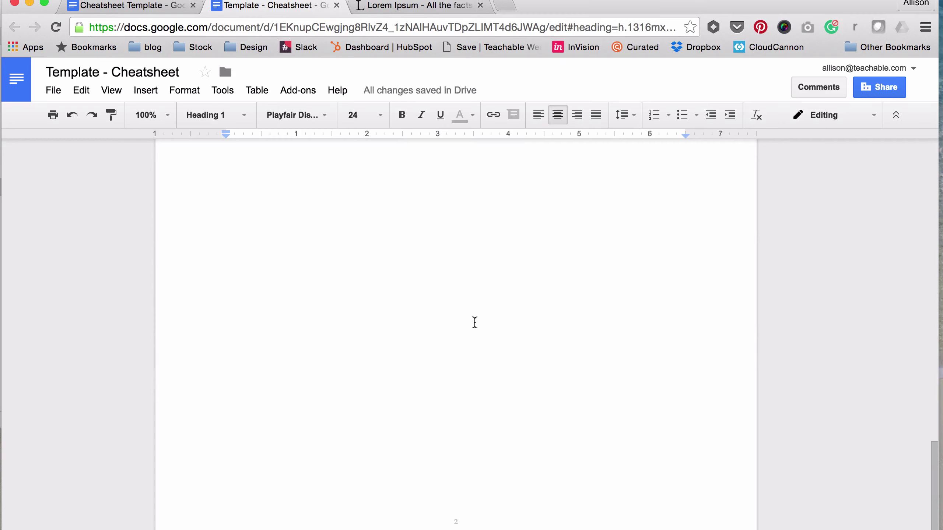
scroll(479, 335, up, 1)
click(469, 520)
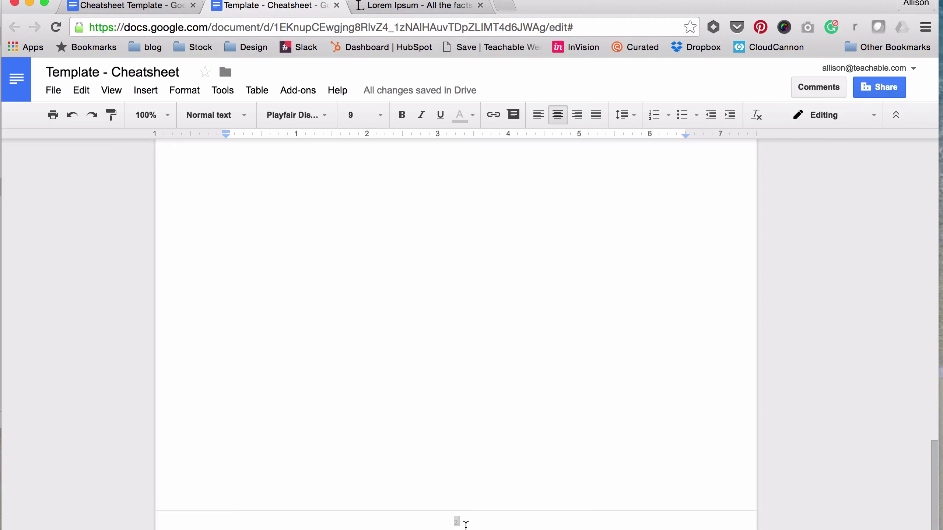
click(146, 90)
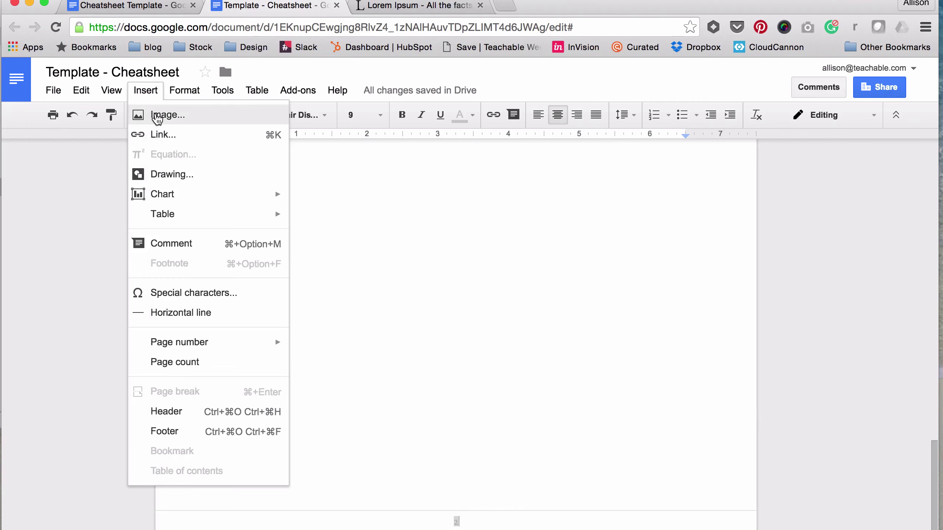
click(182, 115)
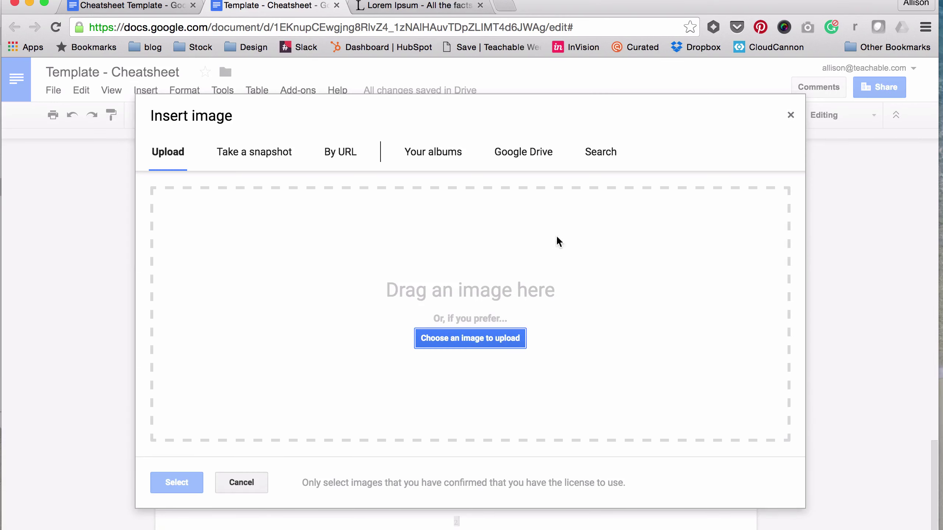
click(241, 483)
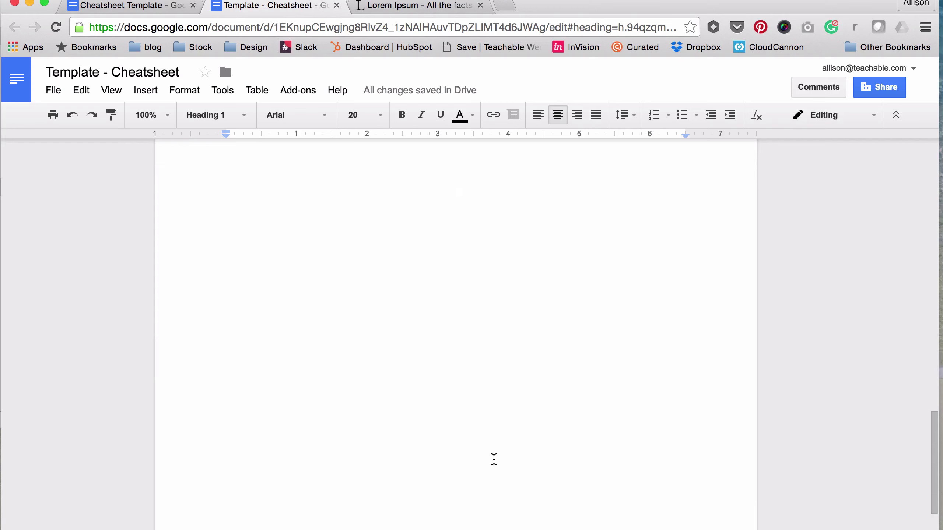
Start a new drawing in the second page's footer and draw a thin rectangle across nearly the full canvas width
click(471, 521)
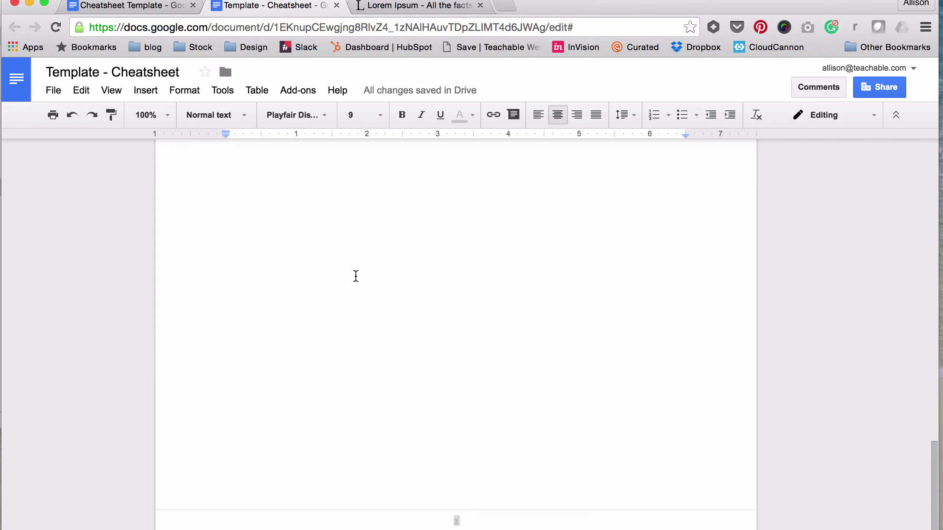
click(145, 92)
click(163, 174)
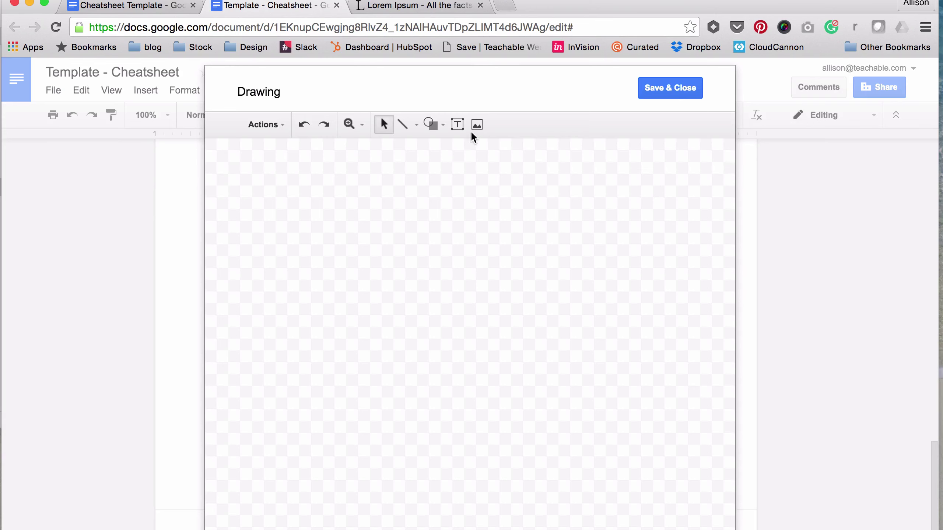
click(436, 122)
click(536, 154)
drag(217, 195, 724, 200)
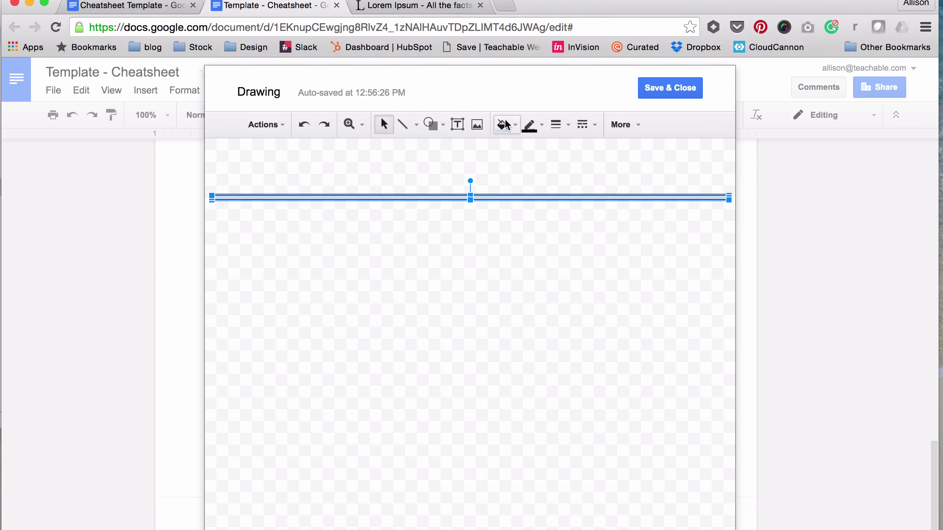
Make the thin rectangle's outline transparent and fill it with the copied custom green color code
click(531, 125)
click(563, 154)
click(505, 125)
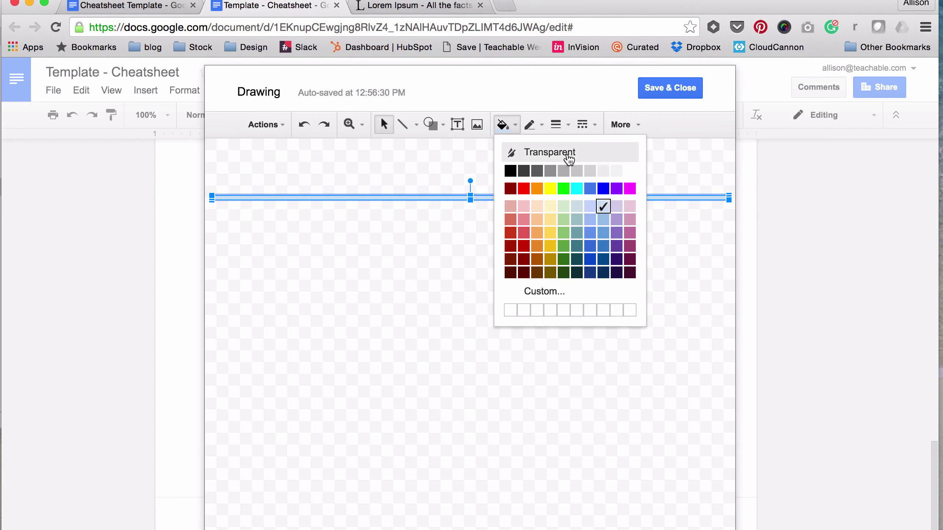
click(513, 310)
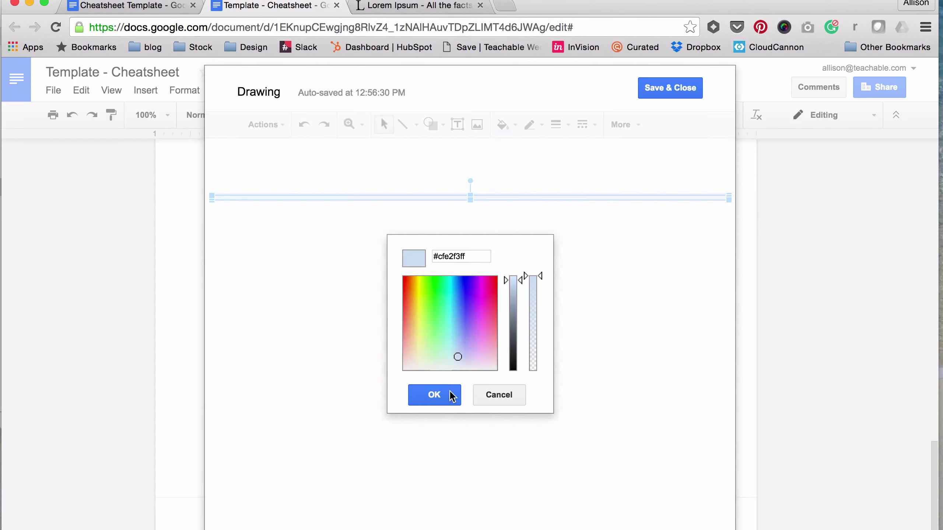
drag(467, 259, 439, 257)
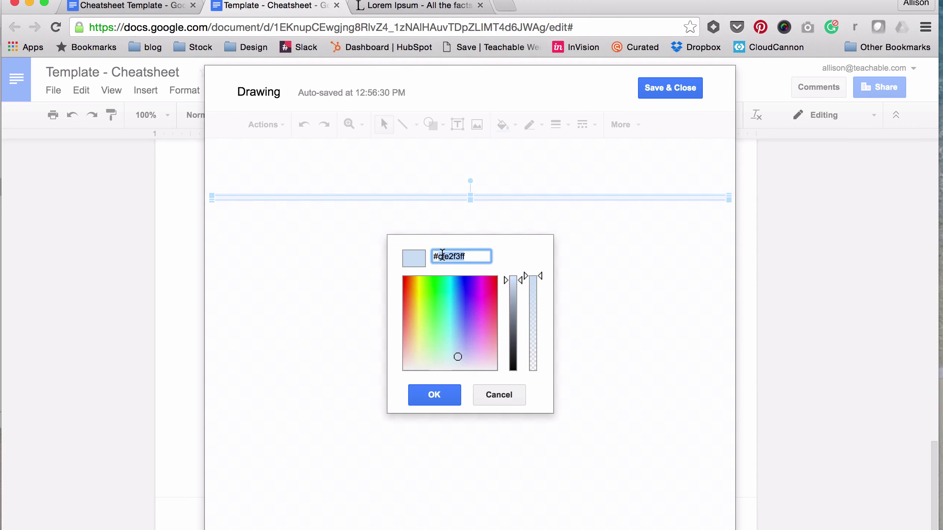
key(super+v)
click(441, 398)
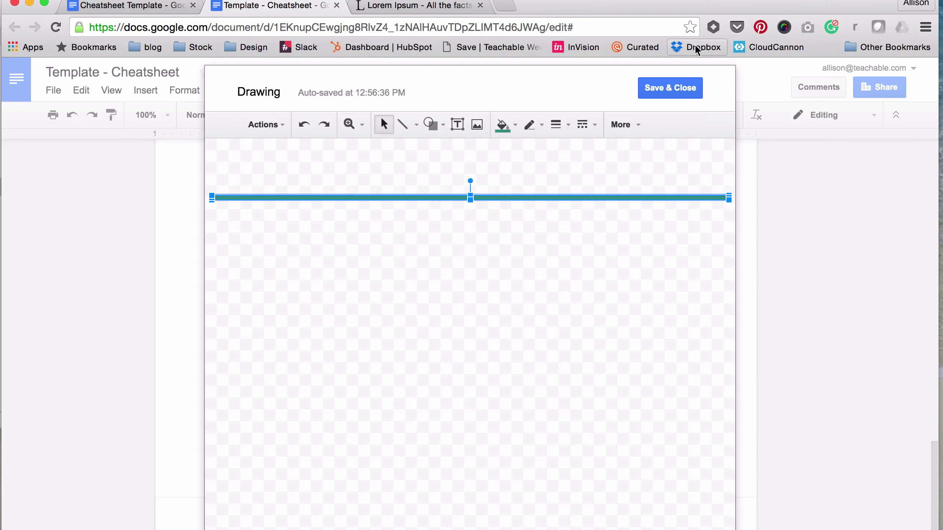
Save the green bar drawing into the second page's footer and set it to wrap text with a 0" margin
click(669, 91)
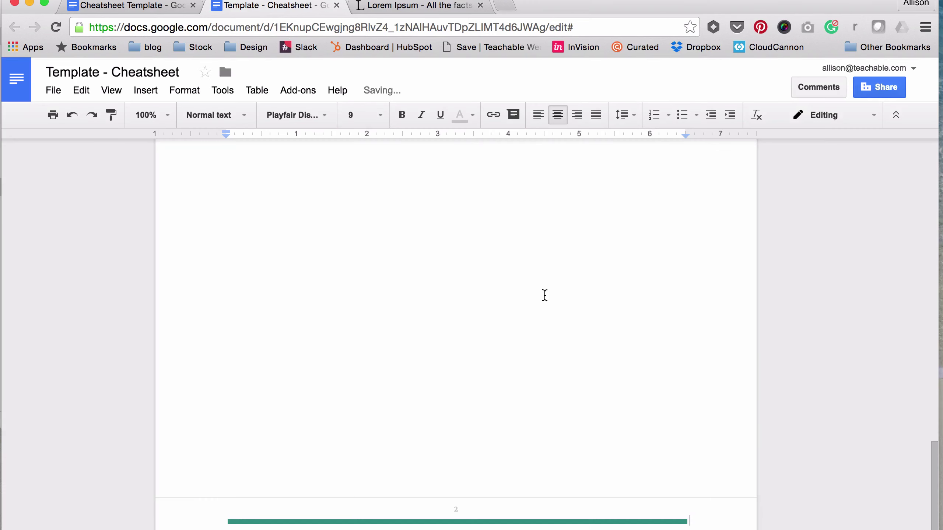
click(494, 524)
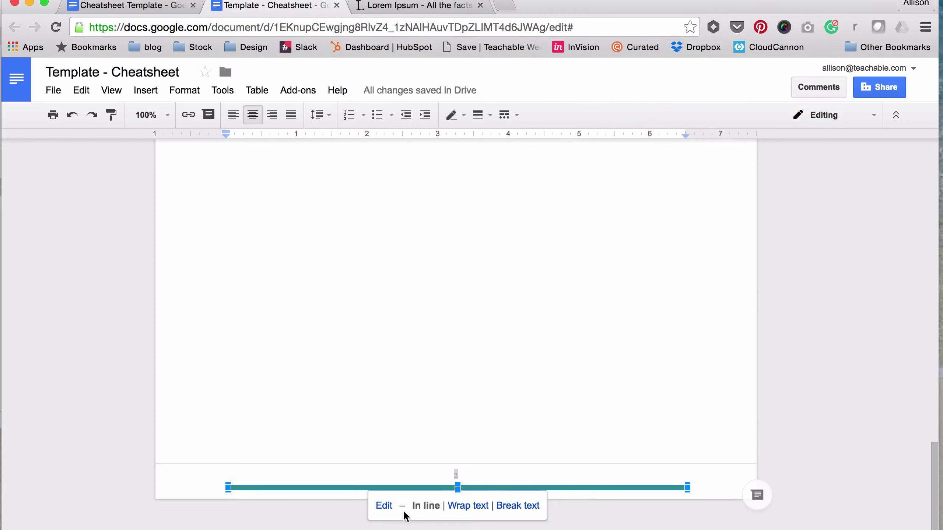
click(475, 509)
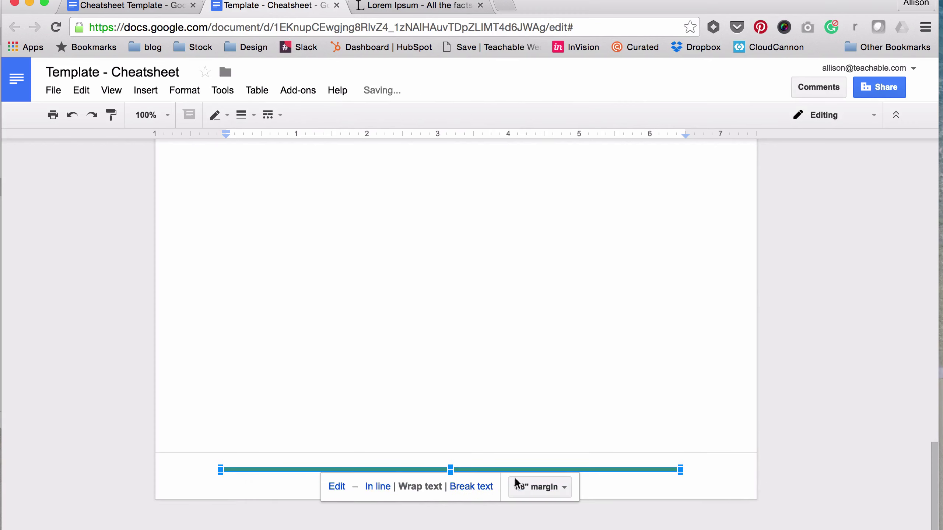
click(524, 489)
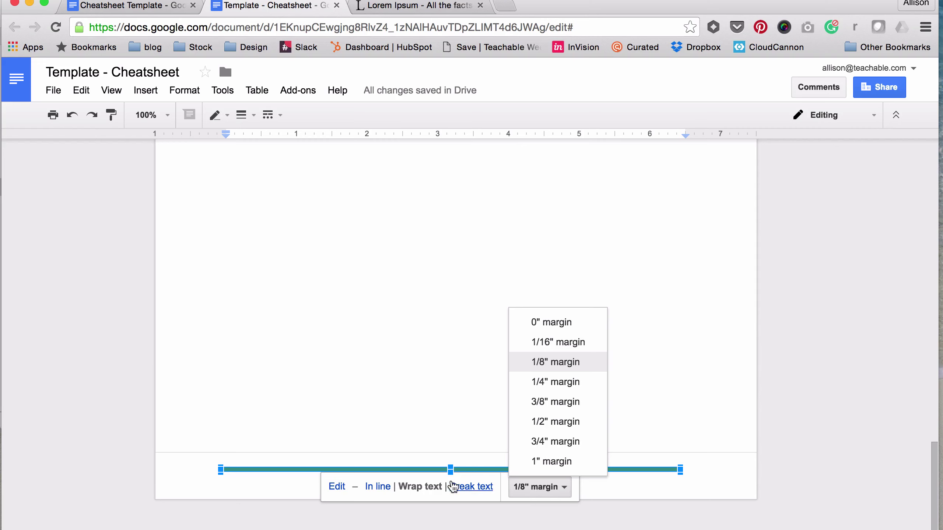
click(571, 321)
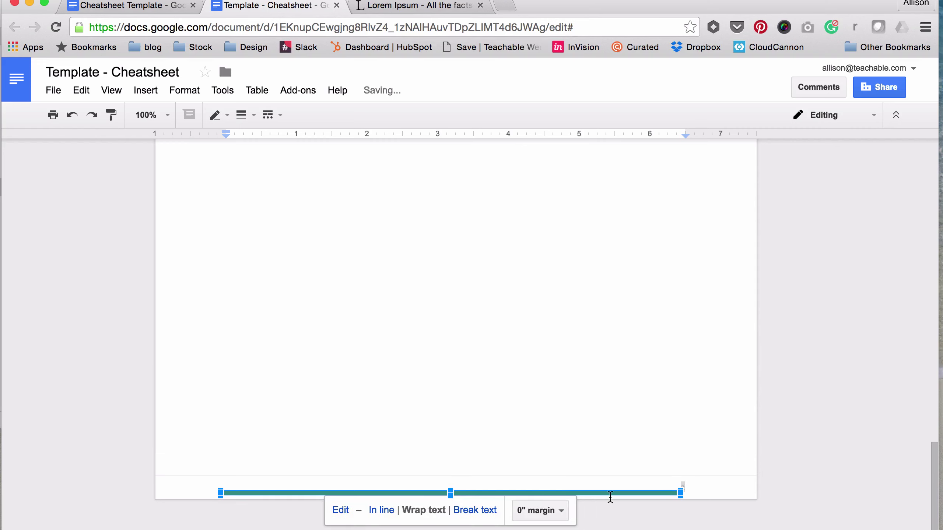
Stretch the green bar across the full page width and place it along the bottom edge of the second page
drag(602, 492, 586, 495)
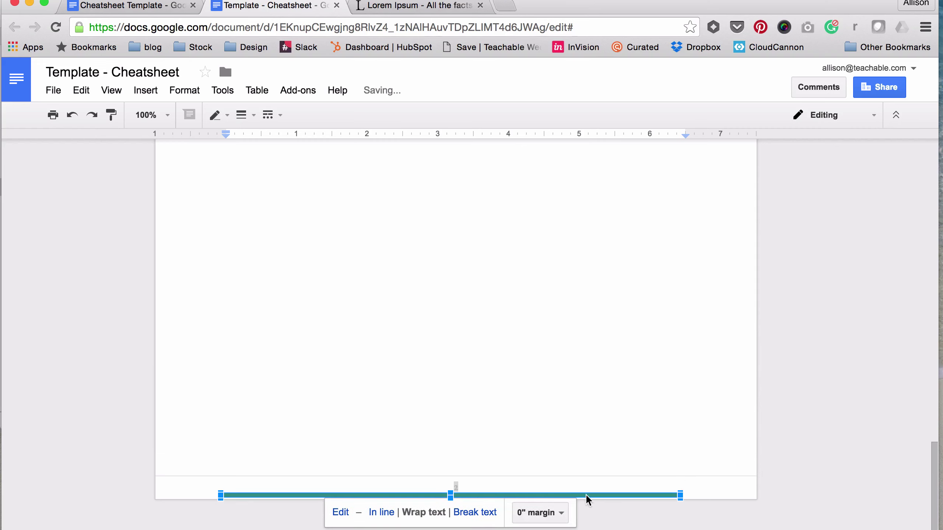
drag(652, 500, 758, 497)
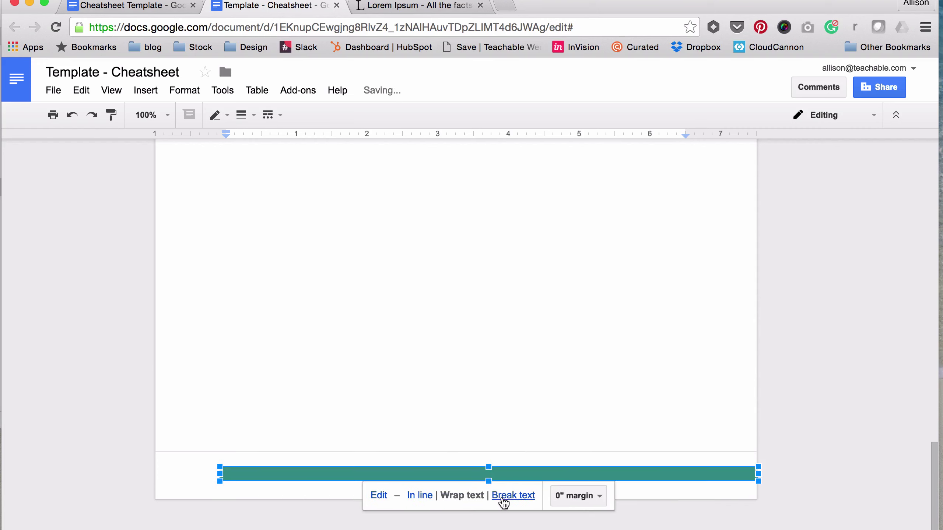
drag(646, 480, 636, 512)
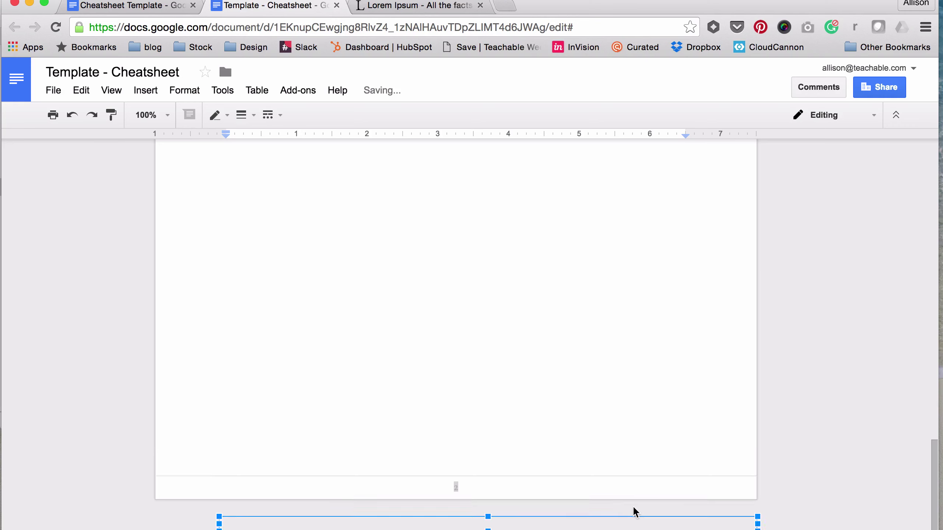
drag(571, 524, 583, 503)
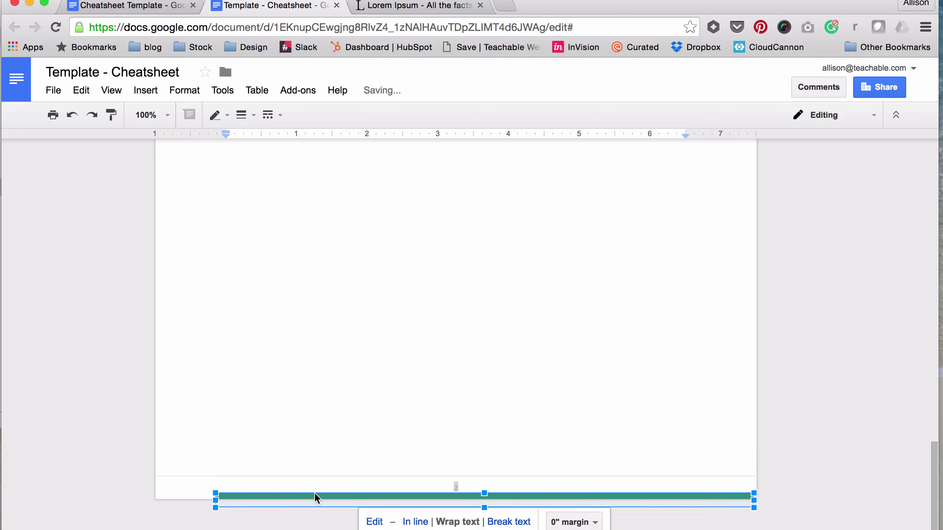
drag(216, 502, 155, 503)
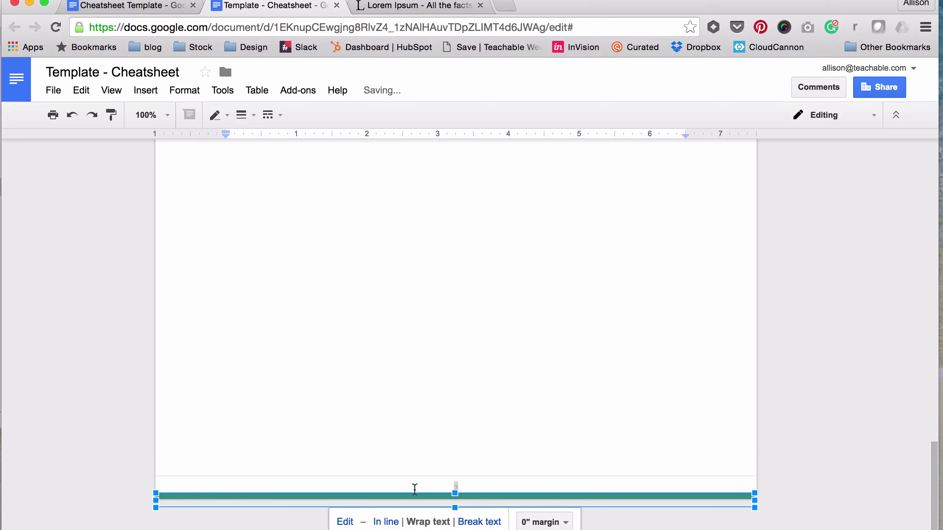
click(767, 444)
scroll(575, 410, up, 5)
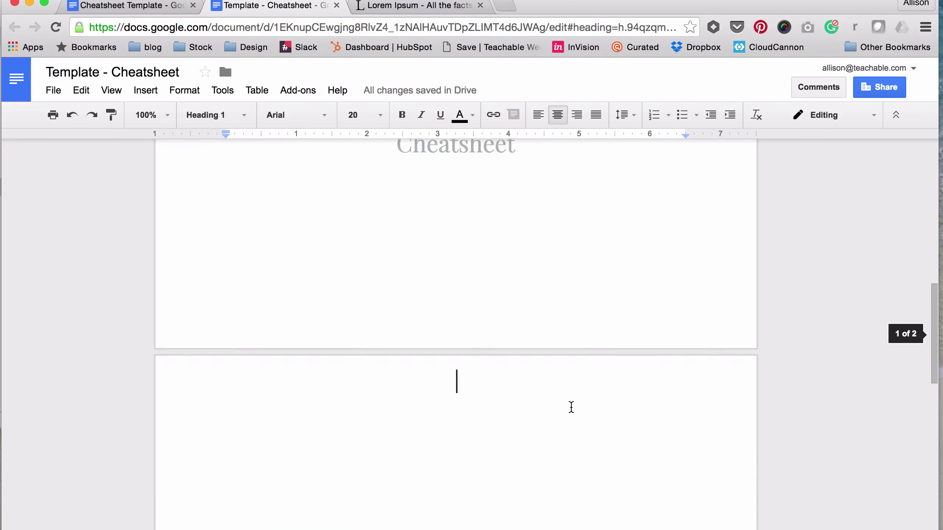
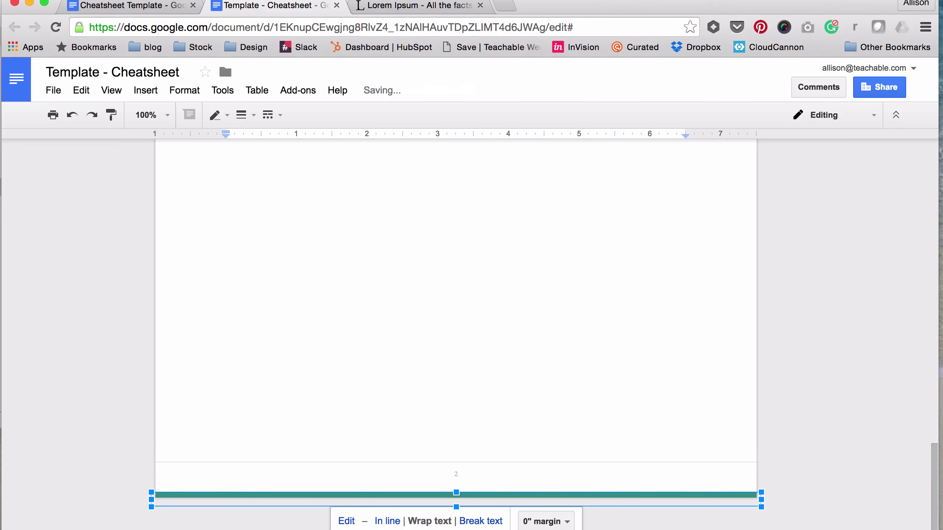
Return to the second page's body, check its footer bar and page number, and insert a header on that page
click(456, 392)
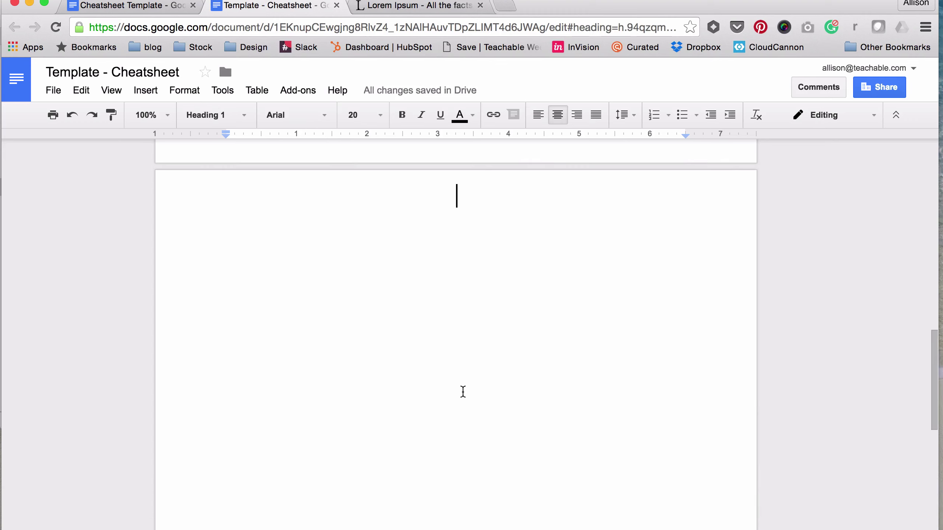
scroll(460, 392, down, 10)
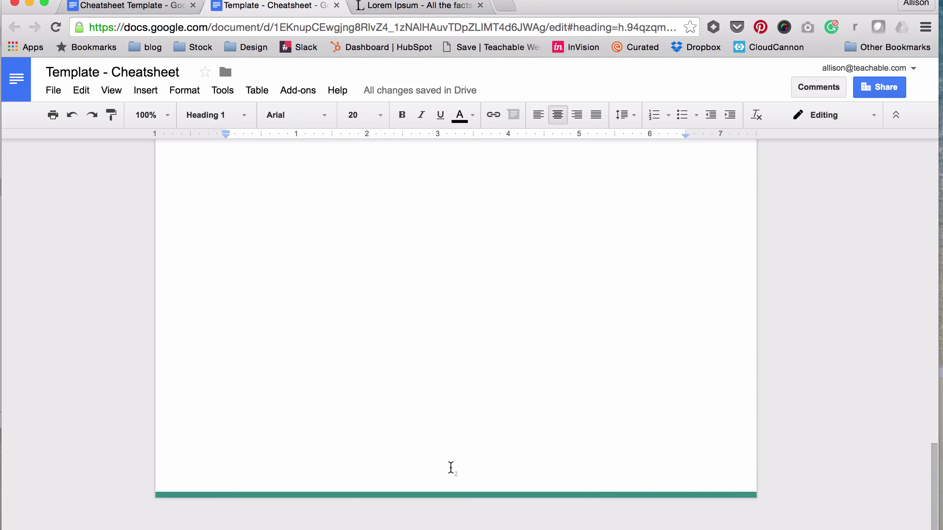
scroll(371, 263, up, 3)
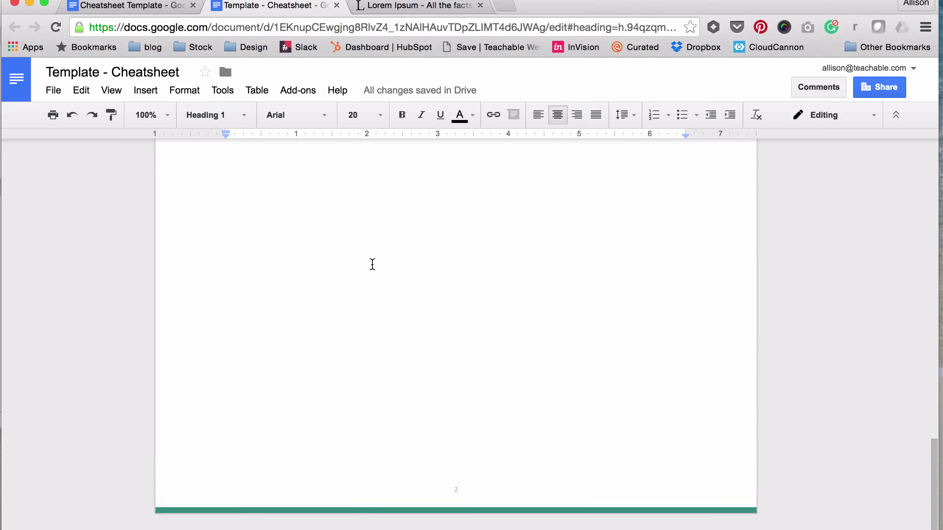
scroll(361, 260, up, 5)
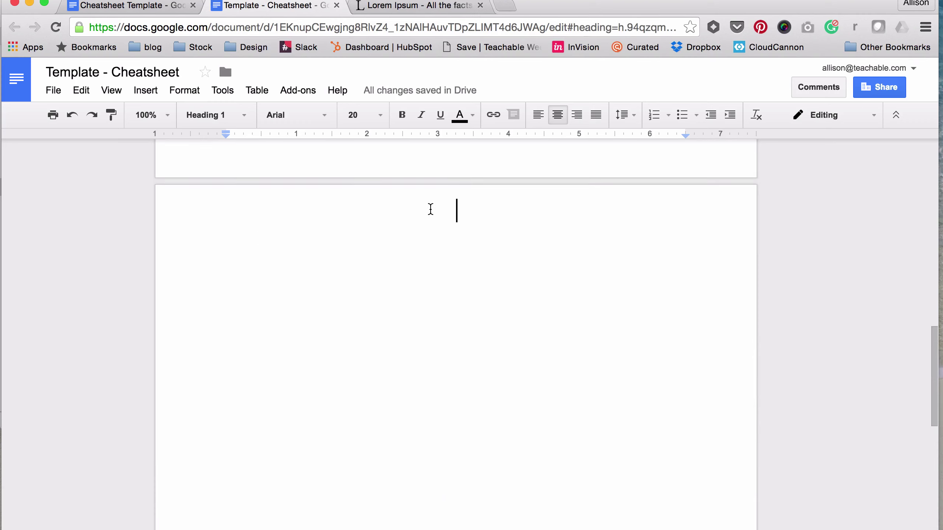
click(153, 92)
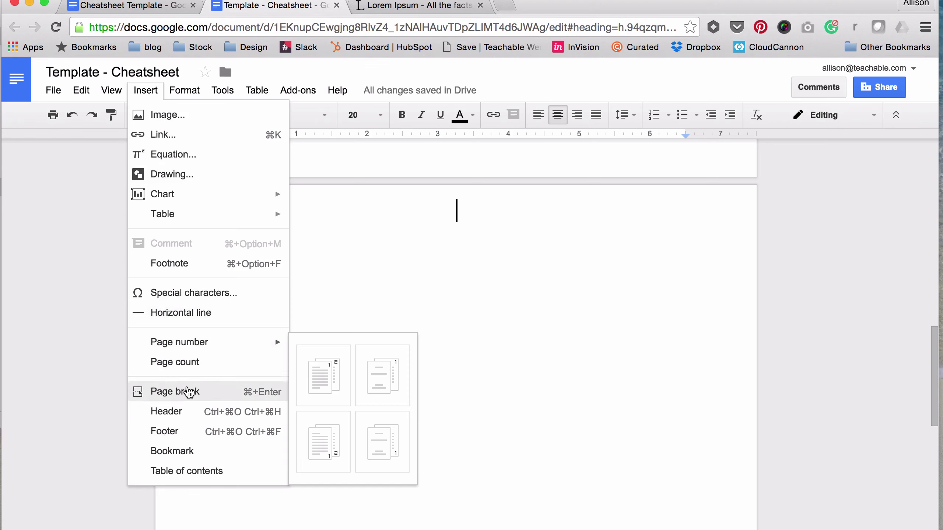
click(215, 415)
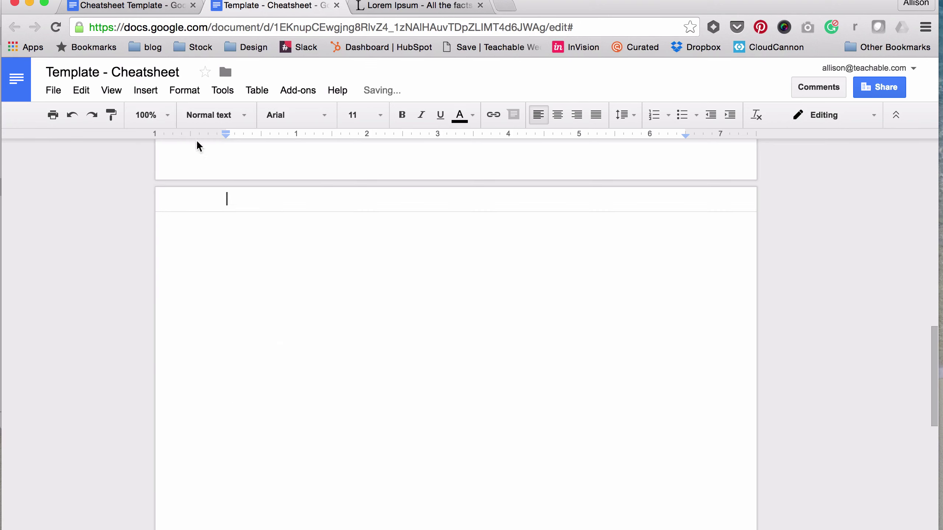
Examine the second page's header area in the finished Cheatsheet Template example, and return to the body below the new document's header
click(126, 5)
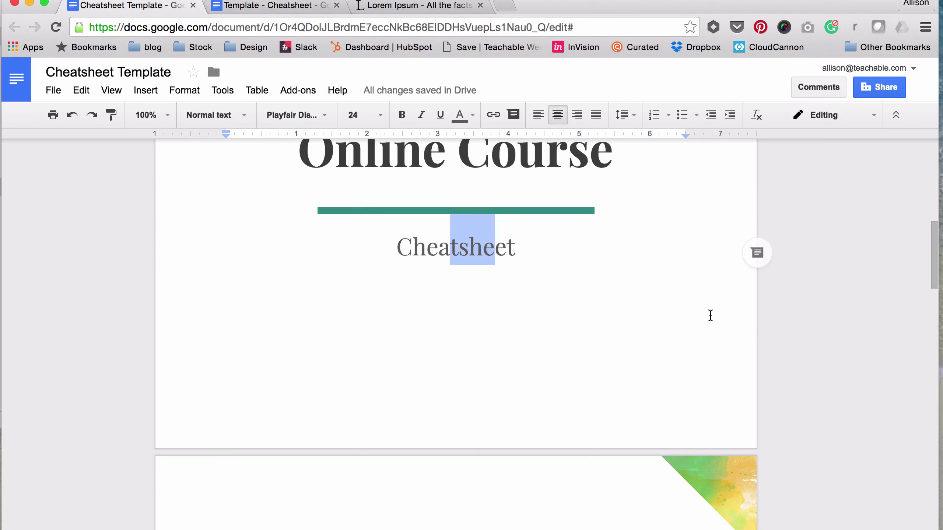
scroll(709, 316, down, 5)
click(499, 251)
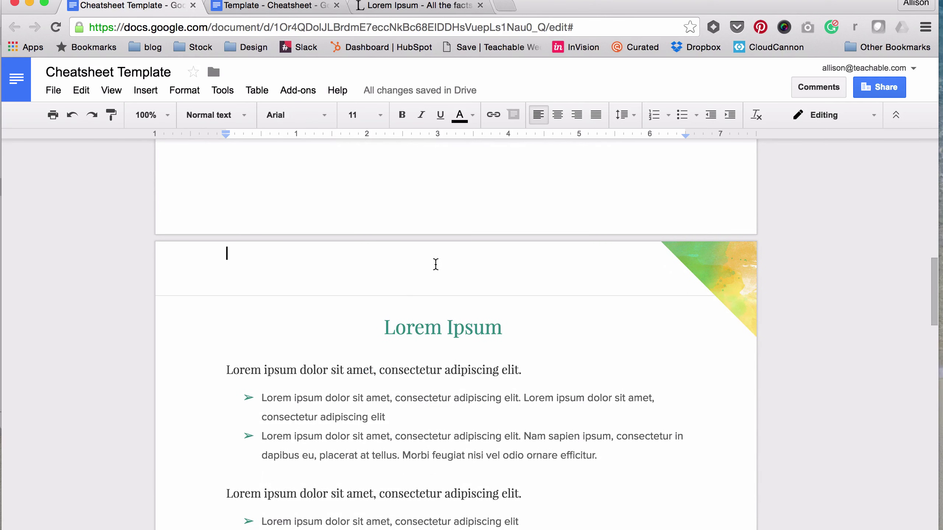
click(275, 5)
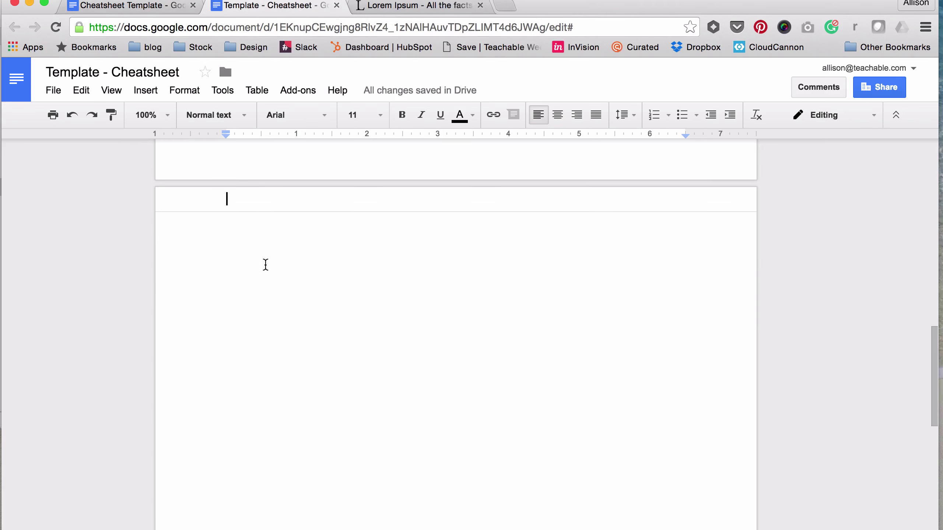
click(245, 226)
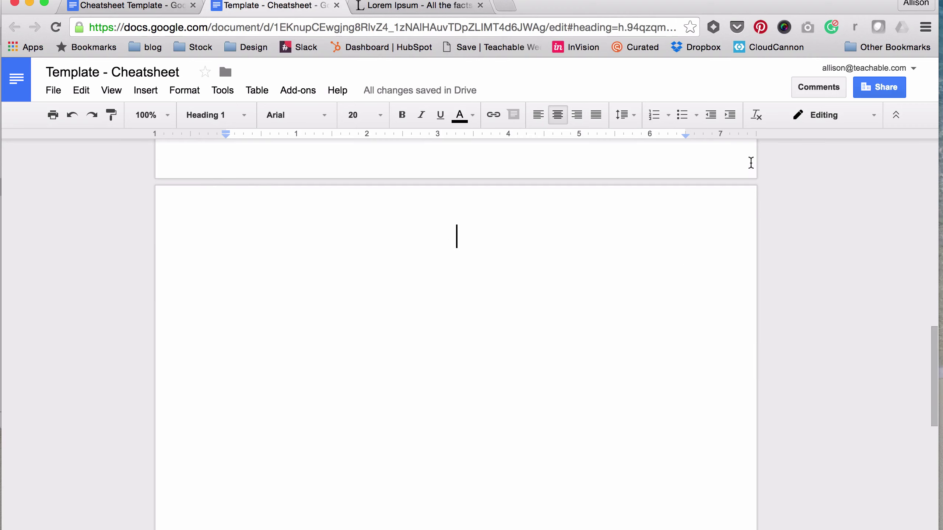
Copy the "Lorem Ipsum" title from the lipsum.com page and paste it as the second page's heading, with a left-aligned line below it
click(132, 6)
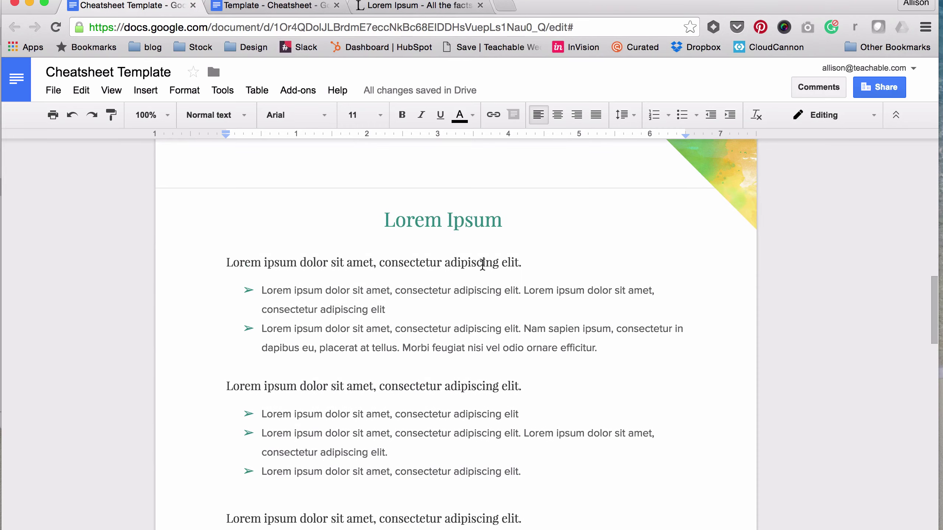
click(410, 5)
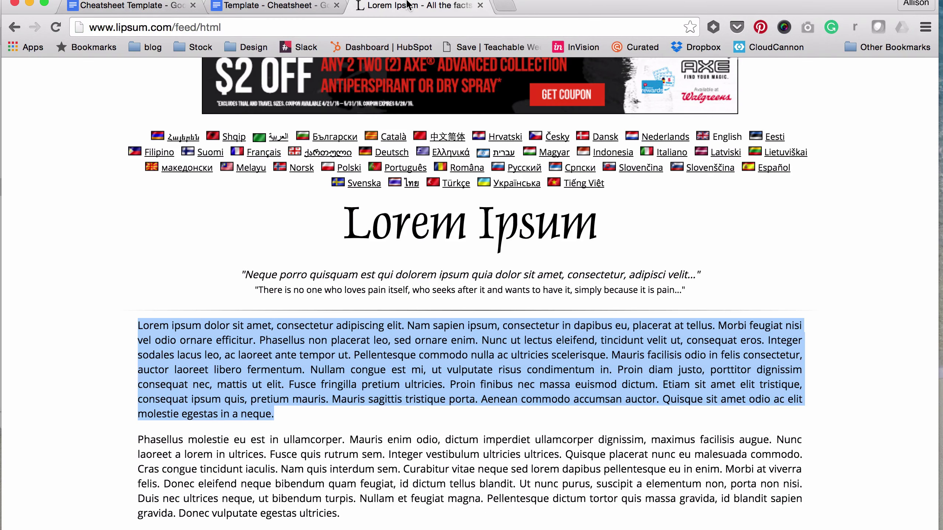
click(277, 5)
key(ctrl+Tab)
drag(345, 222, 652, 228)
key(super+c)
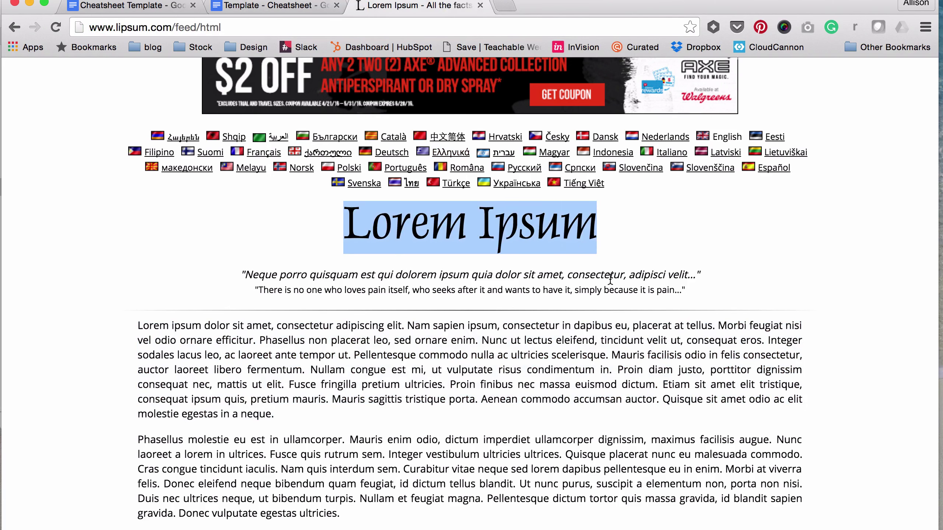
click(314, 8)
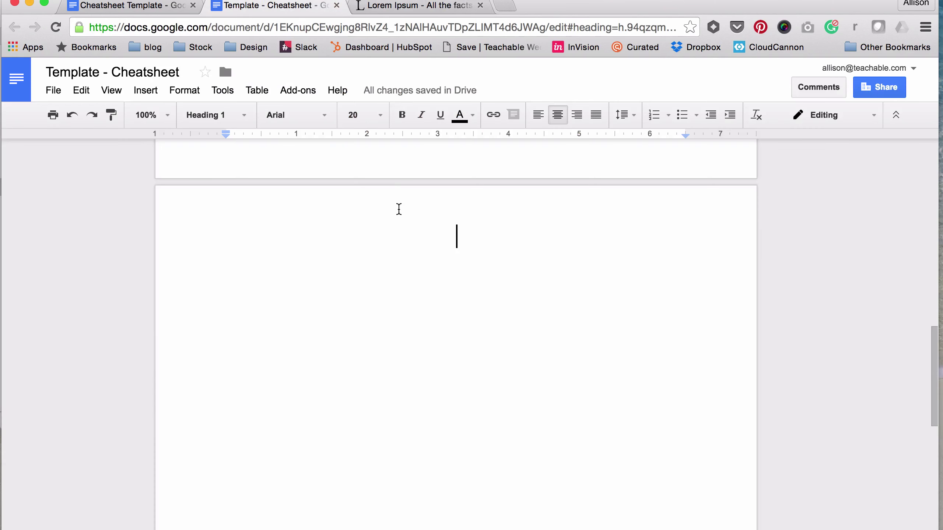
key(super+v)
key(super+shift+l)
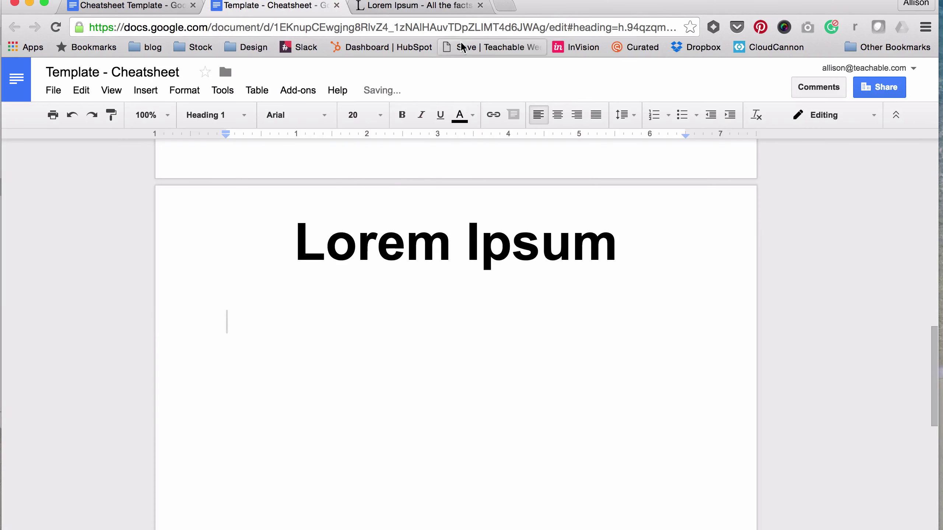
Copy the first placeholder paragraph from the lipsum.com page and paste it below the second page's heading
click(436, 6)
drag(133, 324, 284, 423)
key(super+c)
click(252, 7)
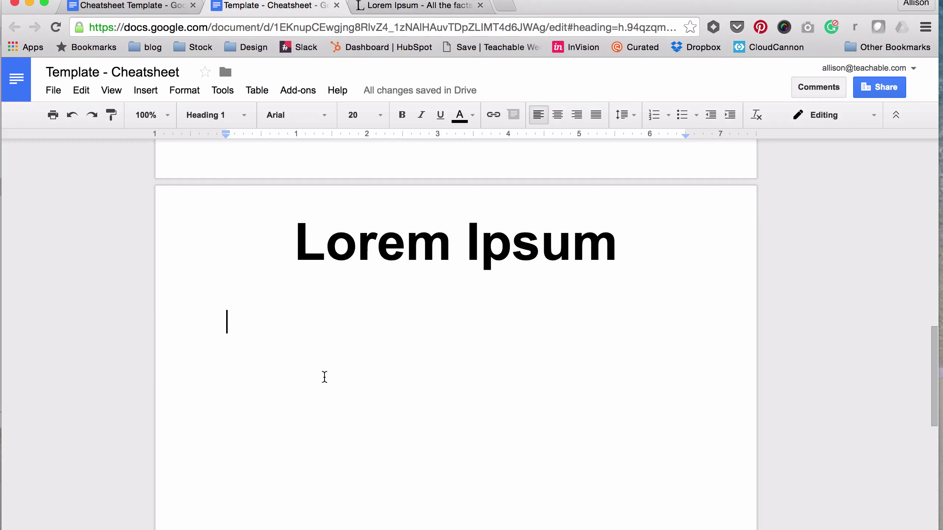
key(super+v)
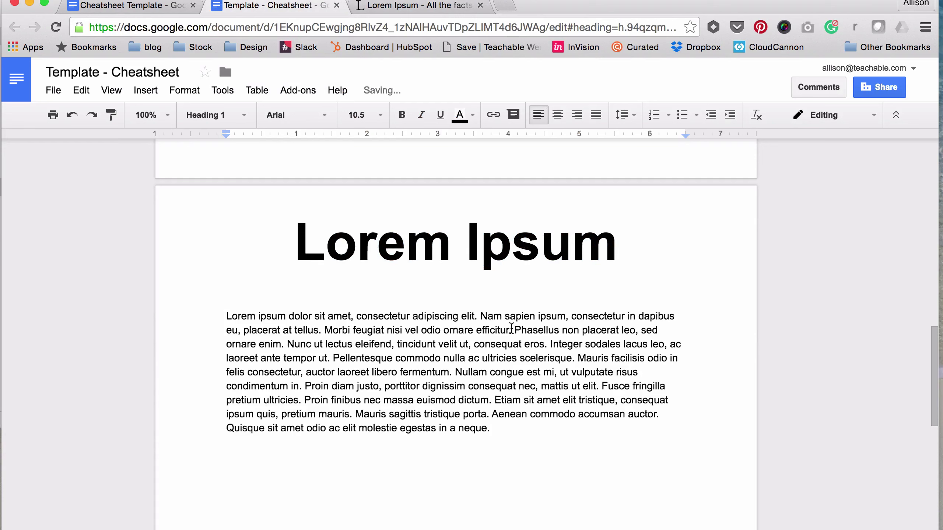
Split the pasted text into five paragraphs with breaks before "Nam sapien", "Morbi feugiat", "Phasellus non" and "Nullam congue"
click(482, 316)
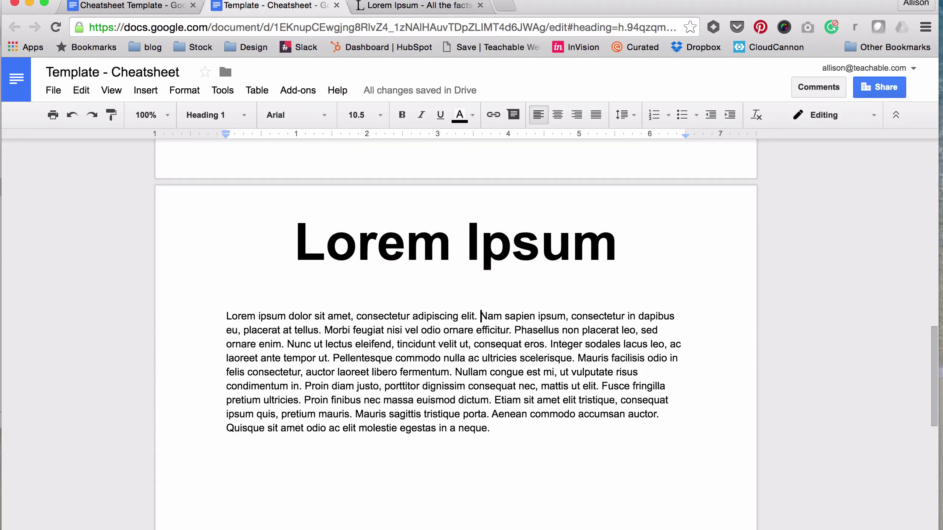
key(Return)
key(Return)
click(521, 351)
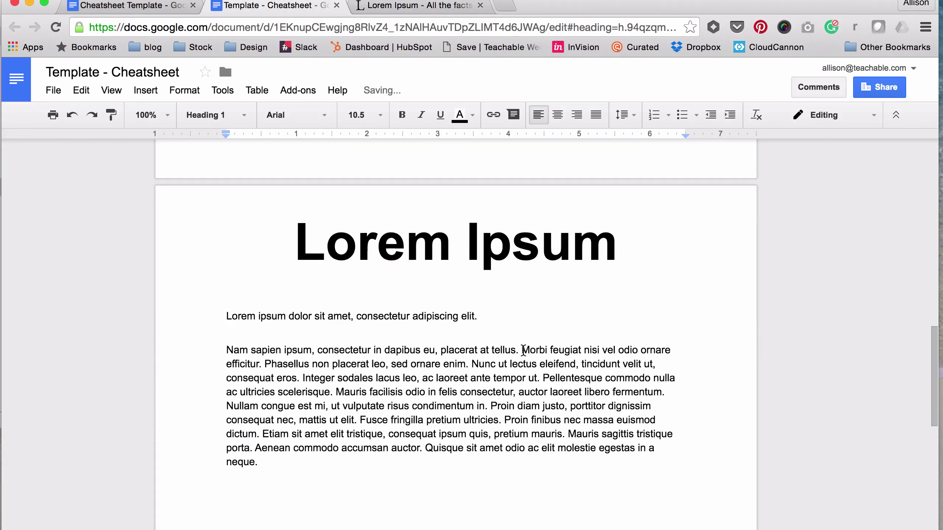
key(Return)
key(Return)
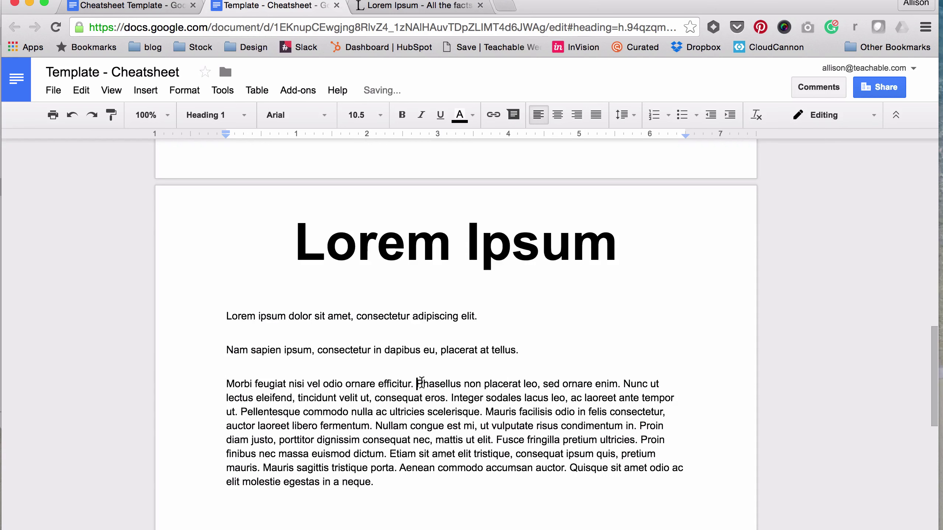
key(Return)
key(Return)
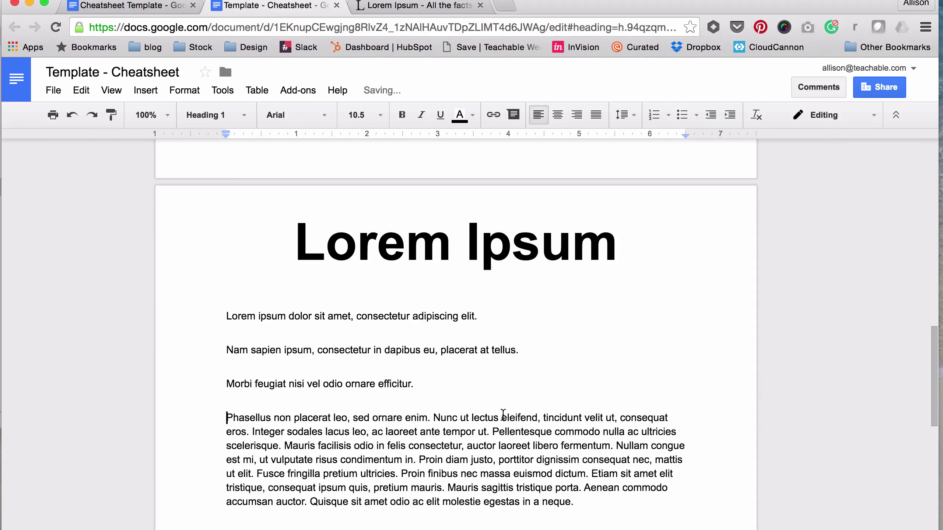
click(616, 446)
key(Return)
key(Return)
Change the font of the second page's "Lorem Ipsum" heading to Playfair Display
scroll(383, 410, down, 2)
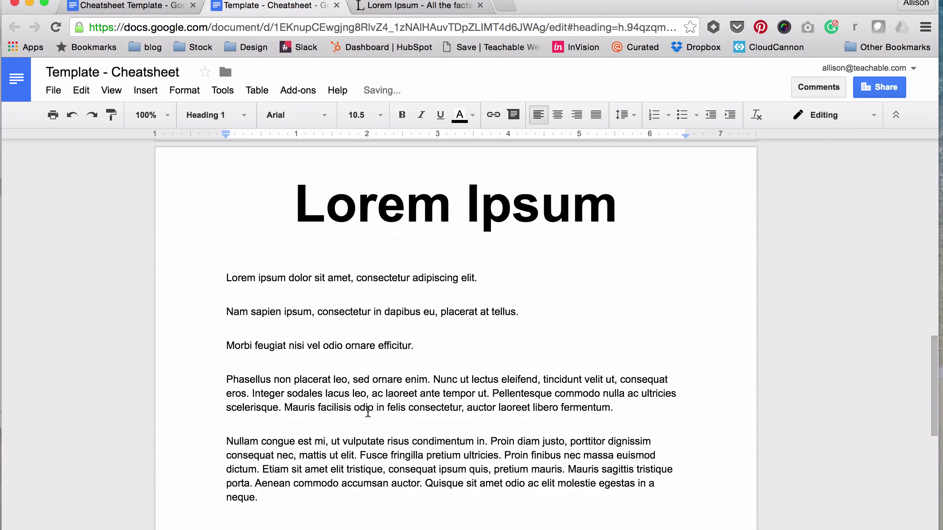
click(378, 201)
drag(278, 196, 602, 208)
click(274, 194)
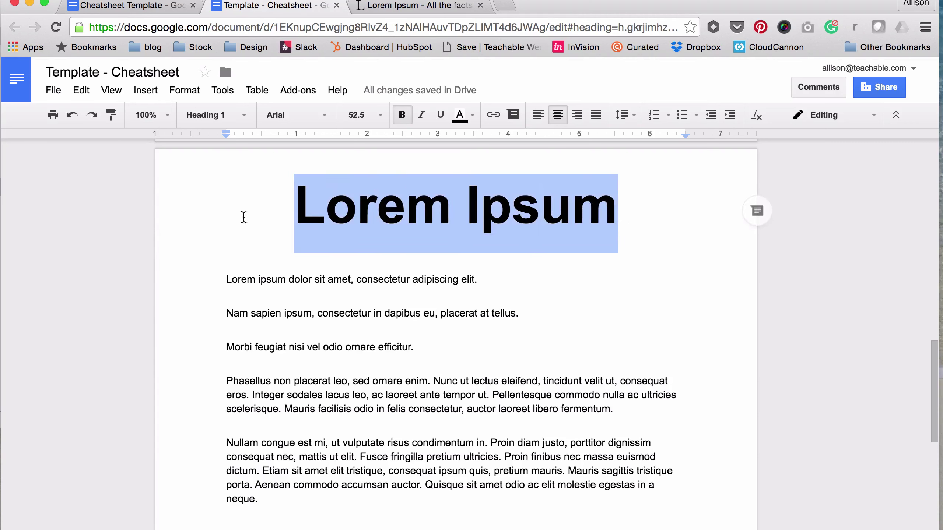
click(293, 208)
drag(299, 201, 616, 208)
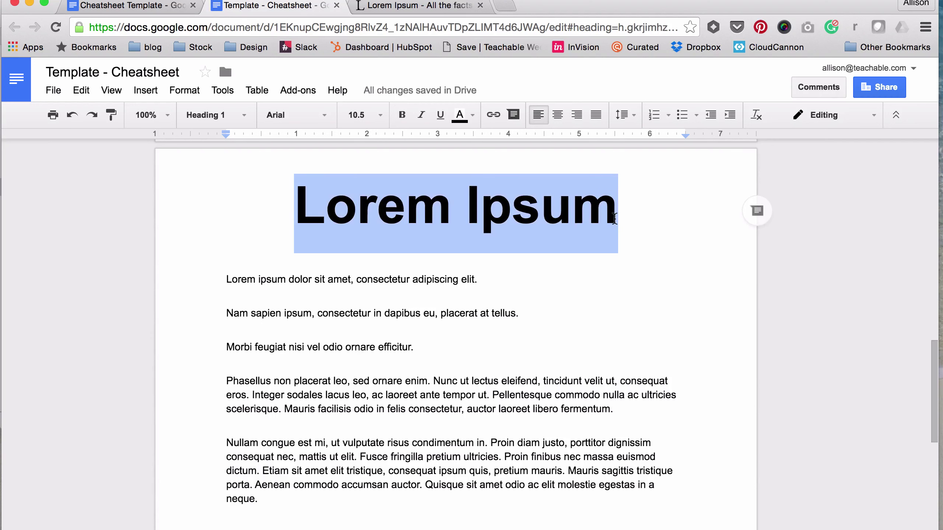
click(325, 116)
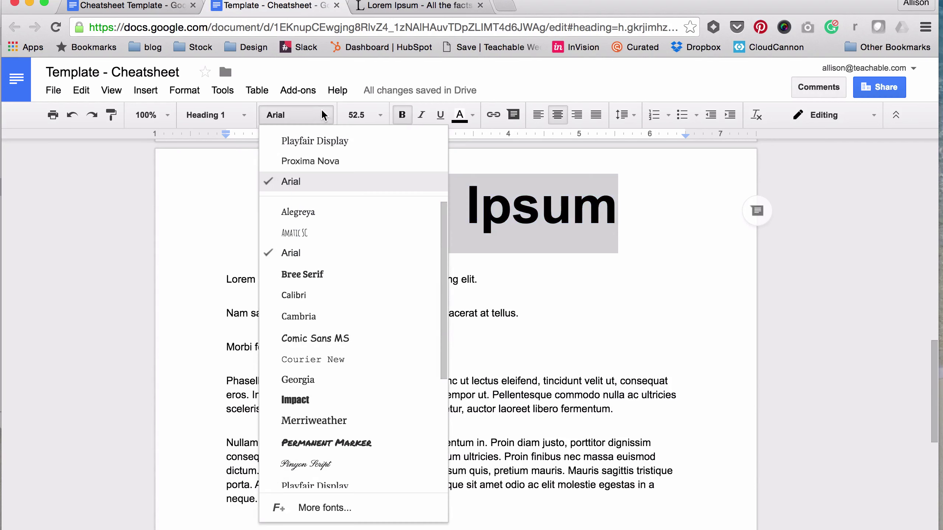
click(316, 137)
Set the font size of the second page's "Lorem Ipsum" heading to 20
click(381, 116)
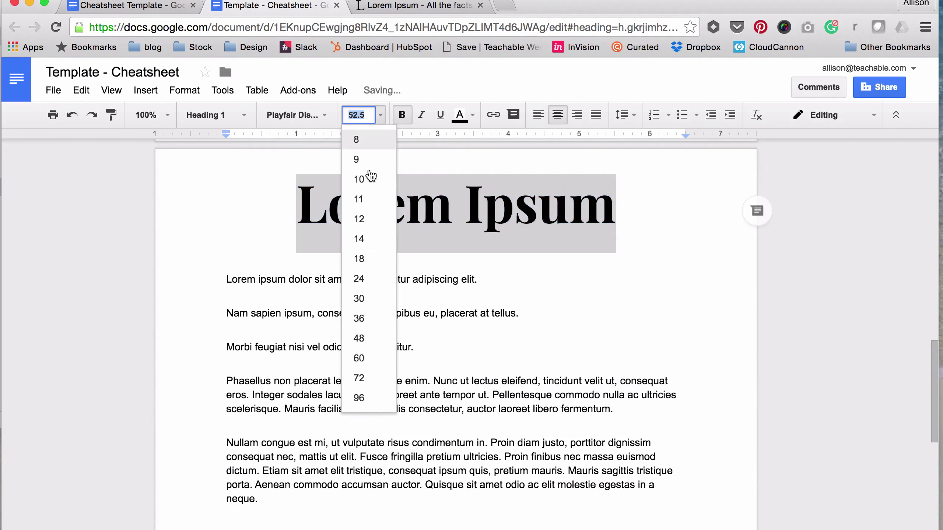
click(365, 279)
click(347, 113)
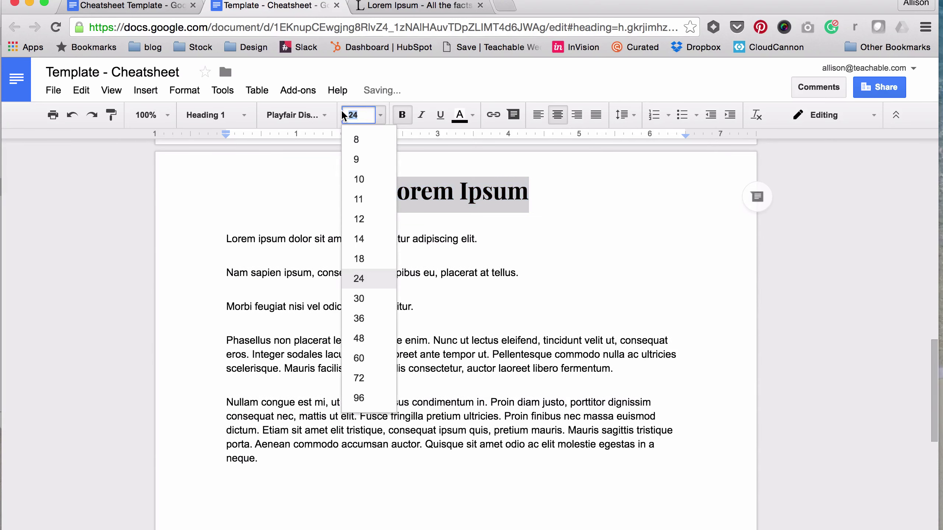
text(2)
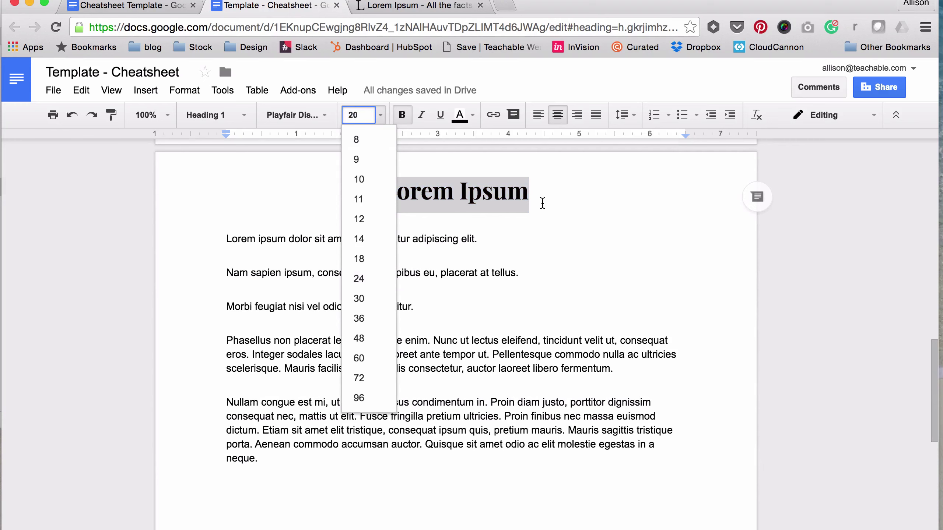
text(0)
key(Return)
Give the second page's "Lorem Ipsum" heading the custom teal text colour 3c948b
drag(522, 198, 395, 196)
click(460, 116)
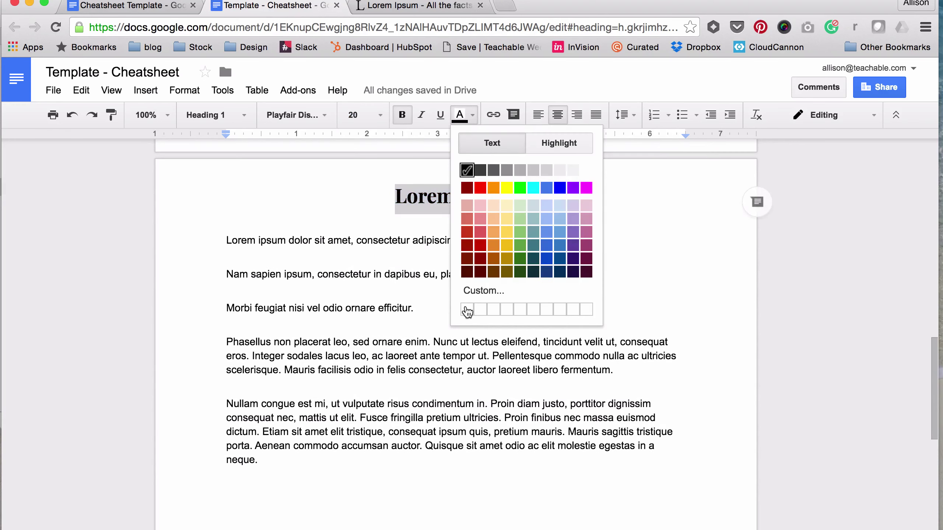
click(472, 291)
drag(469, 233, 445, 234)
key(super+a)
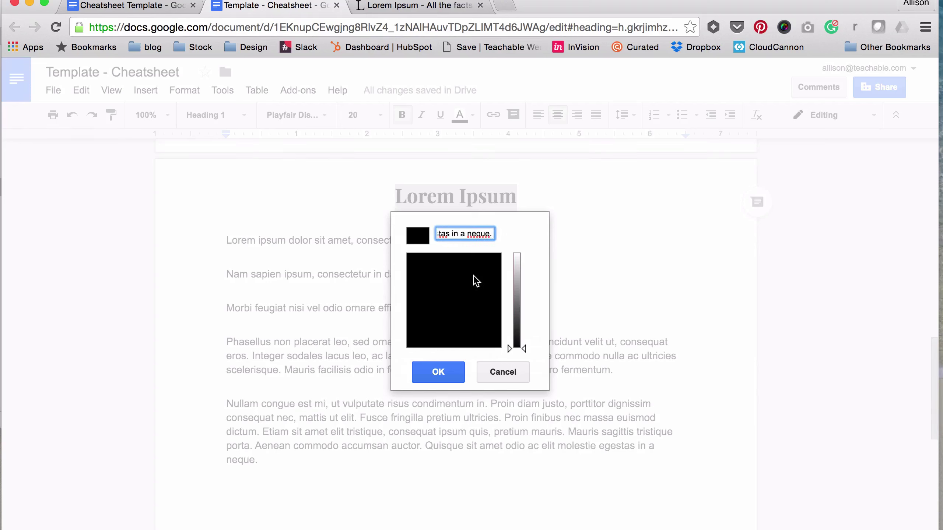
key(BackSpace)
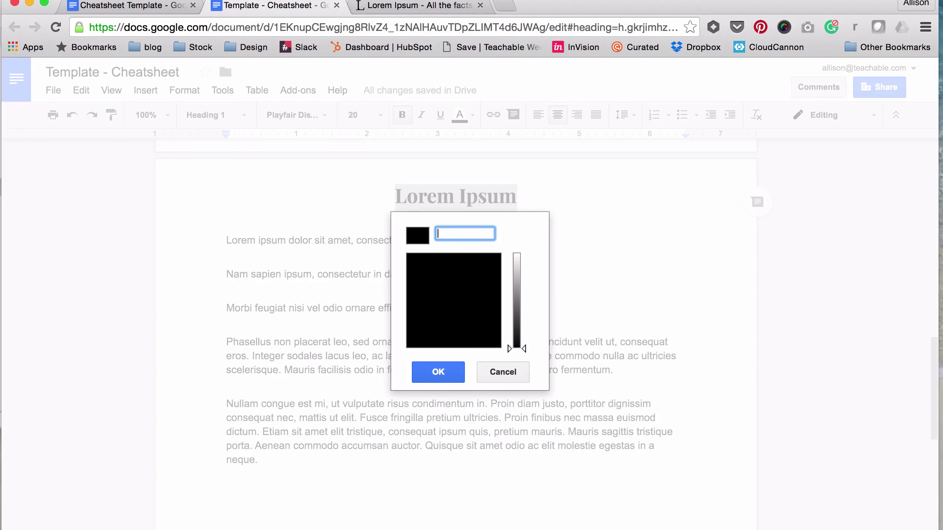
key(super+Tab)
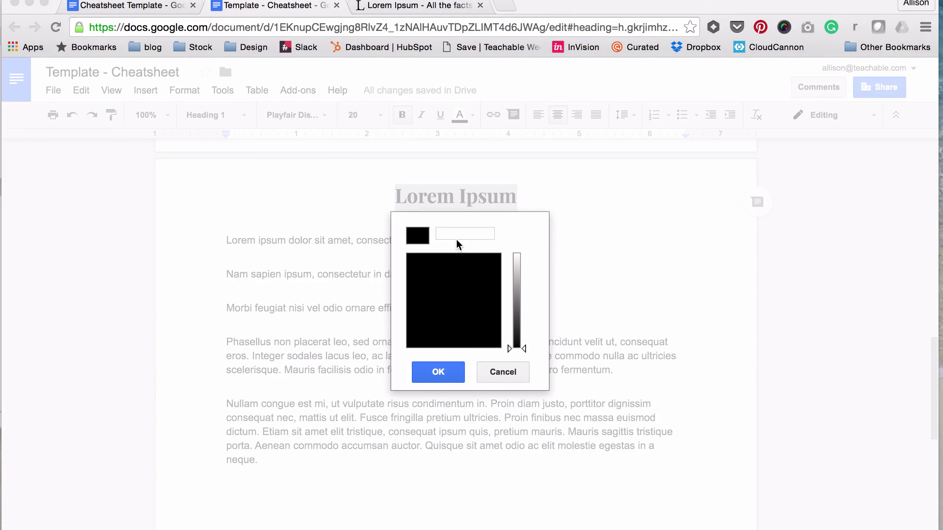
key(super+Tab)
key(super+v)
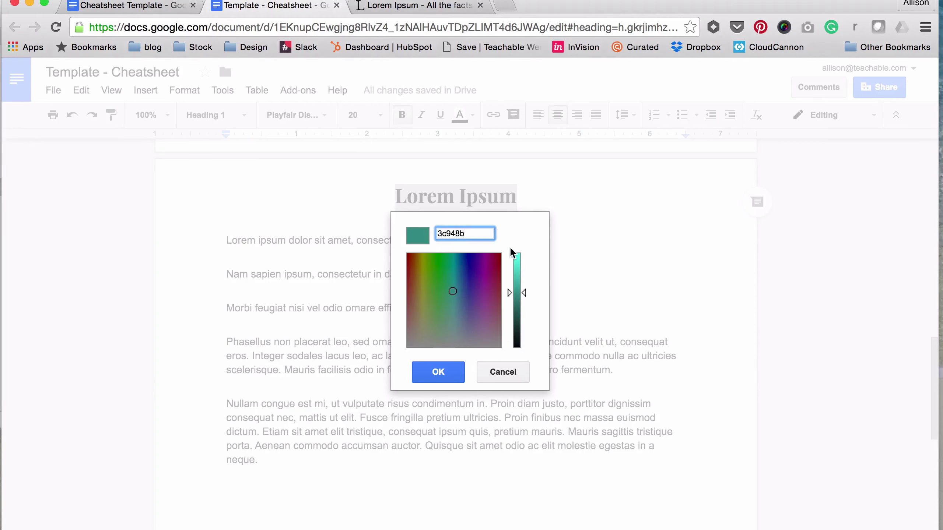
click(441, 373)
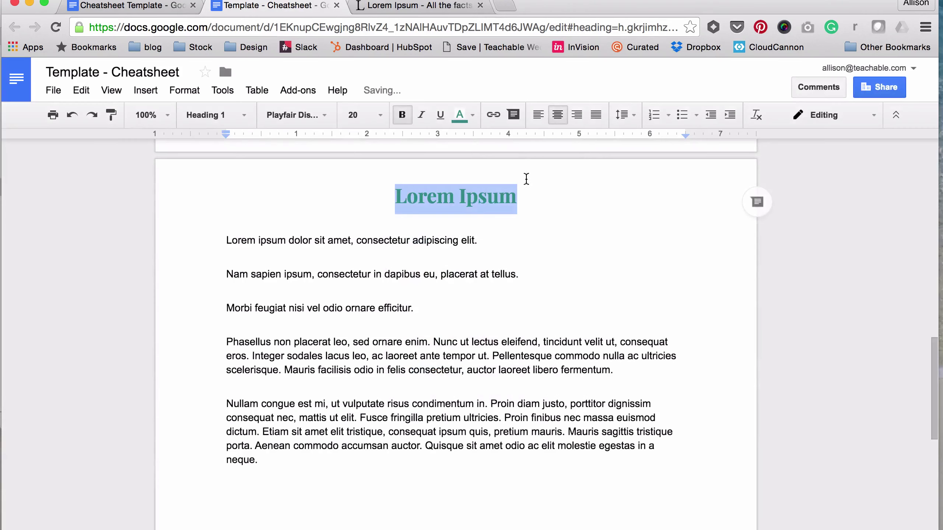
click(531, 196)
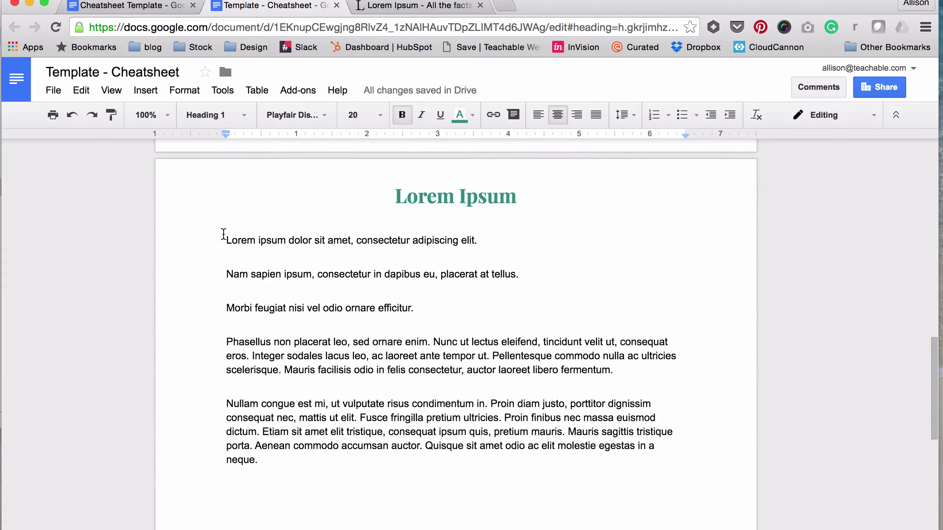
Format the "Lorem ipsum dolor sit amet" sentence below the heading in Playfair Display at size 11
drag(226, 238, 486, 240)
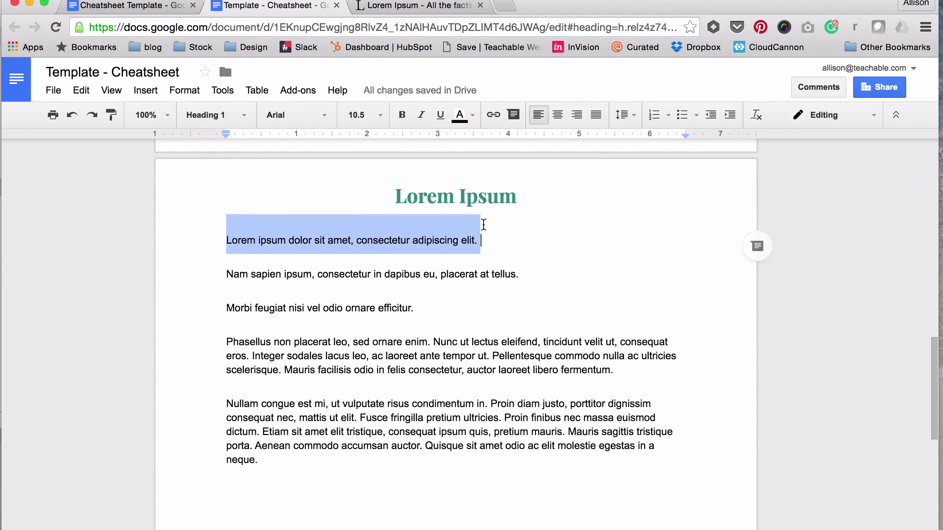
click(484, 224)
drag(243, 237, 479, 241)
click(313, 118)
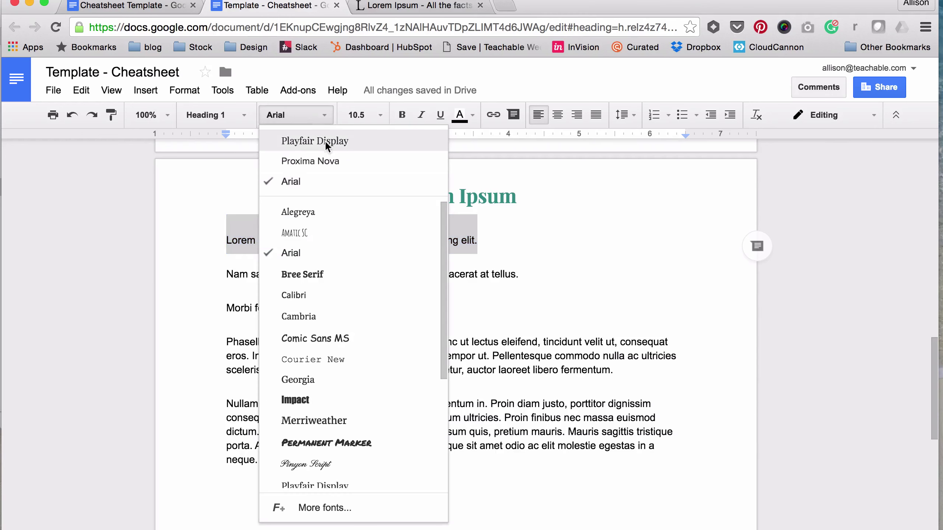
click(323, 139)
click(379, 117)
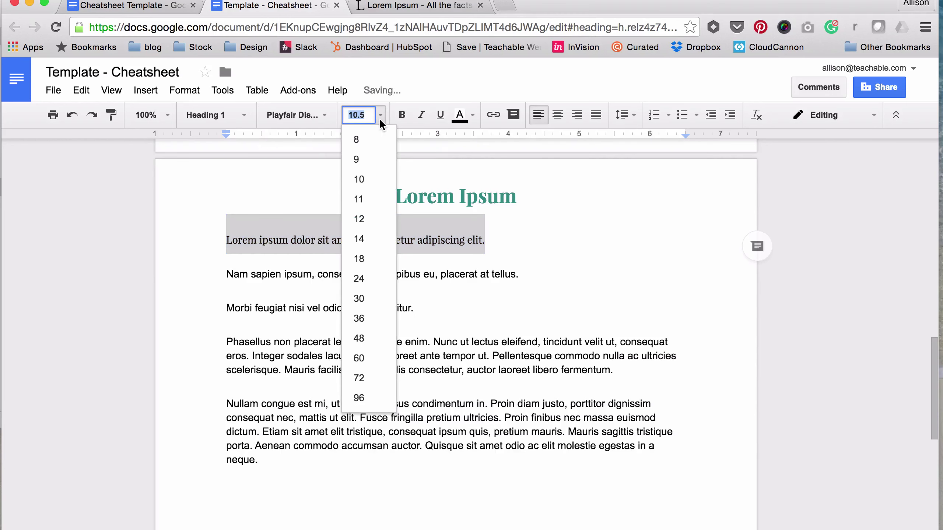
click(359, 199)
Try a medium-dark grey text colour on the "Lorem ipsum dolor sit amet" sentence
drag(508, 244, 202, 238)
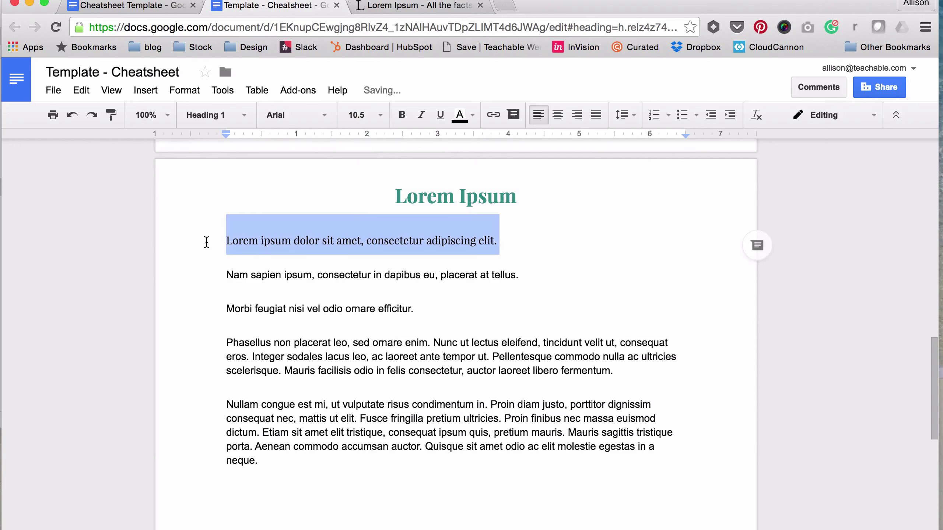
click(473, 116)
click(490, 171)
click(499, 240)
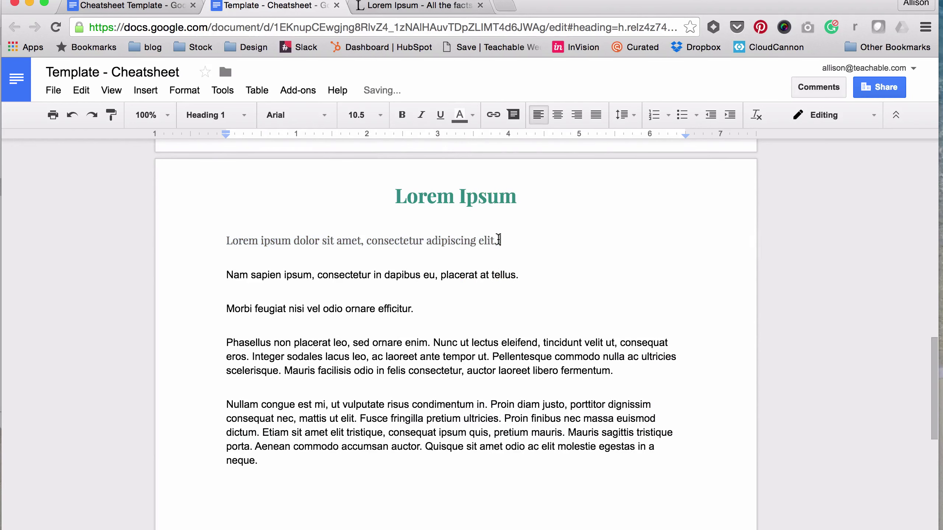
Set the text colour of the "Lorem ipsum dolor sit amet" sentence to a very dark grey
drag(502, 240, 213, 237)
click(469, 117)
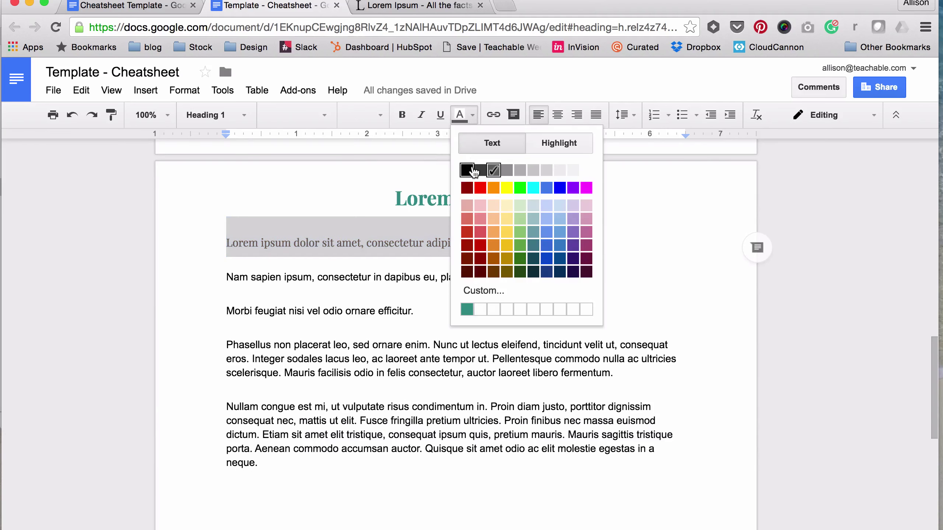
click(474, 171)
click(488, 247)
Delete the last body paragraph on the second page, starting with "Nullam congue"
scroll(371, 282, up, 1)
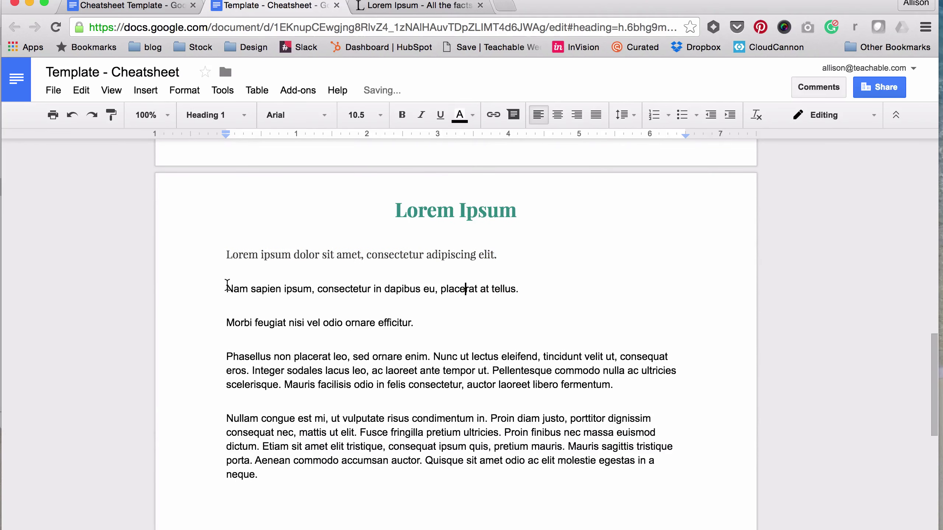
scroll(227, 285, down, 1)
drag(227, 281, 552, 388)
drag(278, 465, 226, 408)
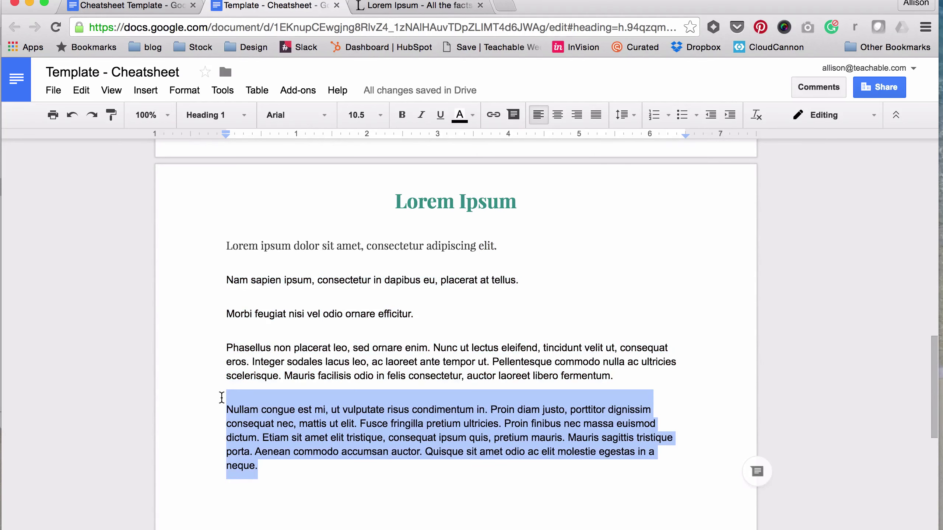
key(BackSpace)
Change the font of the "Nam sapien", "Morbi feugiat" and "Phasellus non" paragraphs to Proxima Nova
drag(227, 281, 645, 379)
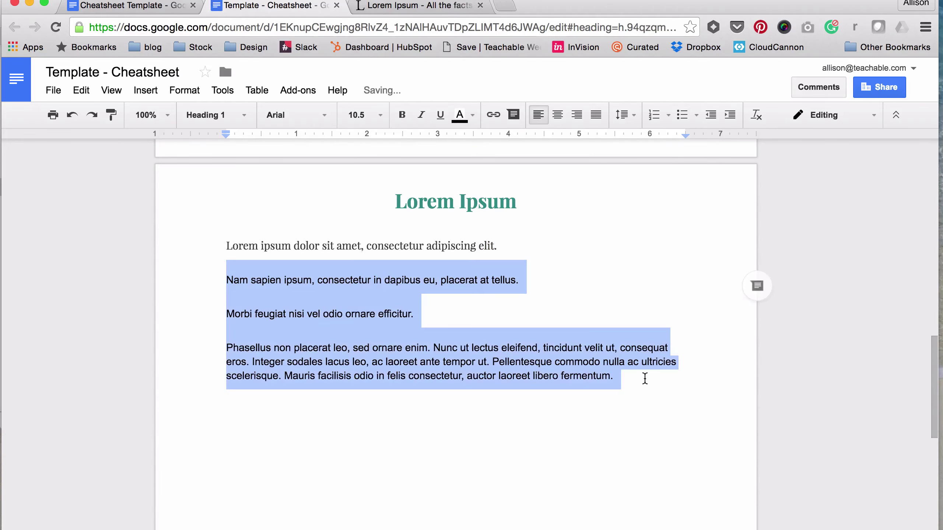
click(323, 115)
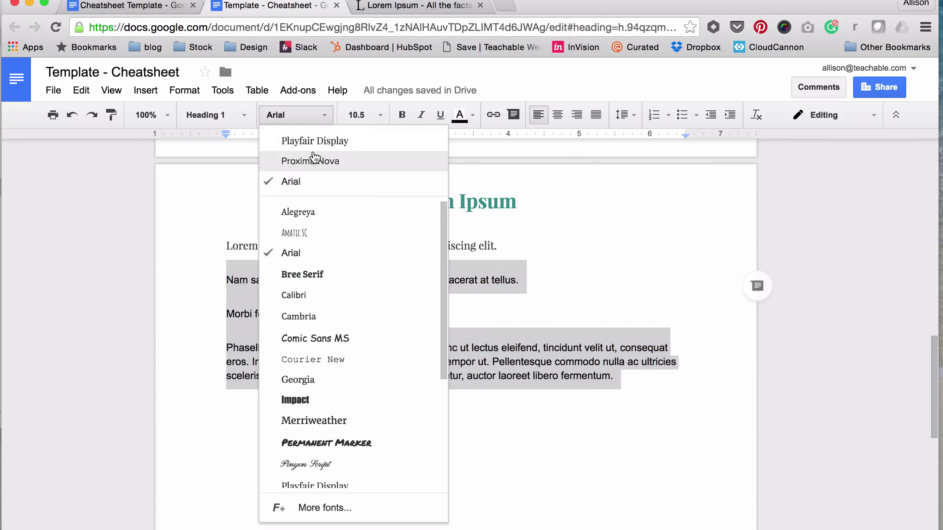
click(345, 162)
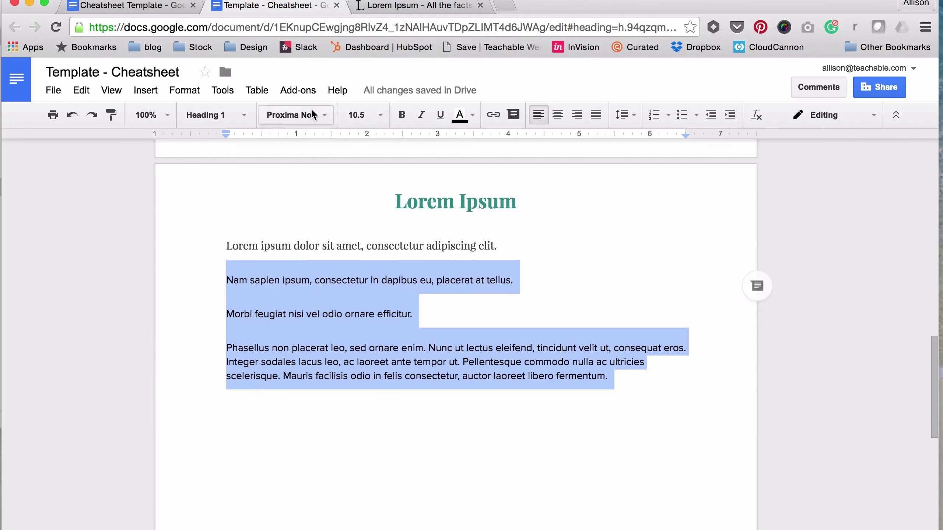
Try a light grey text colour on the three Proxima Nova paragraphs
click(473, 115)
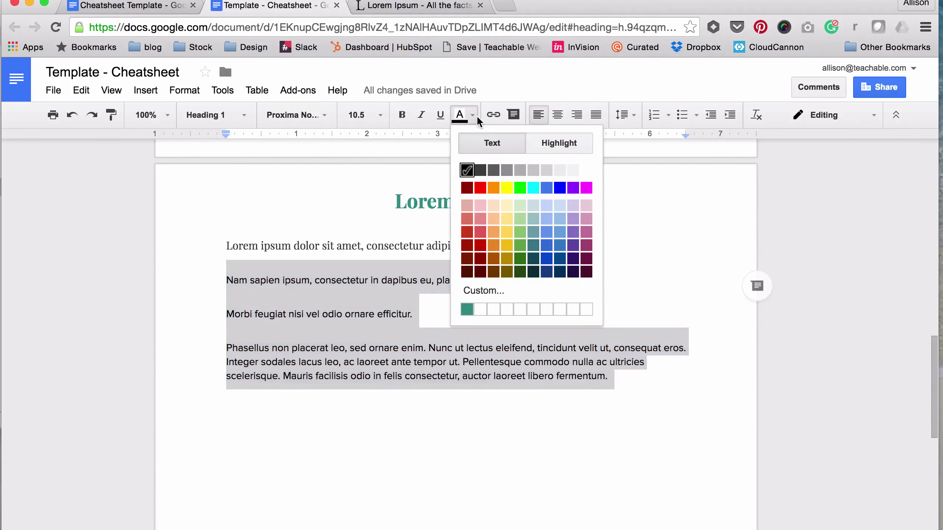
click(521, 167)
click(446, 302)
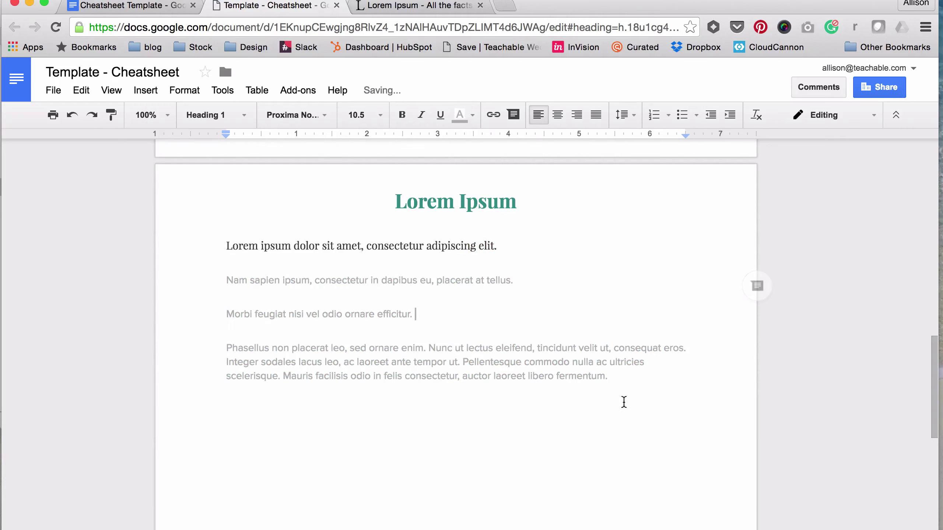
Set the text colour of the three Proxima Nova paragraphs to a medium-dark grey
drag(625, 379, 255, 274)
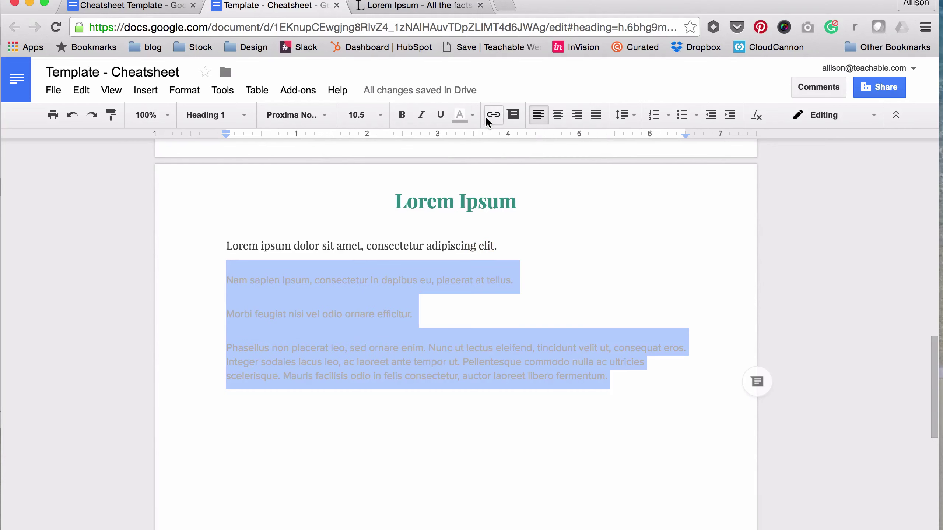
click(472, 114)
click(497, 169)
click(618, 377)
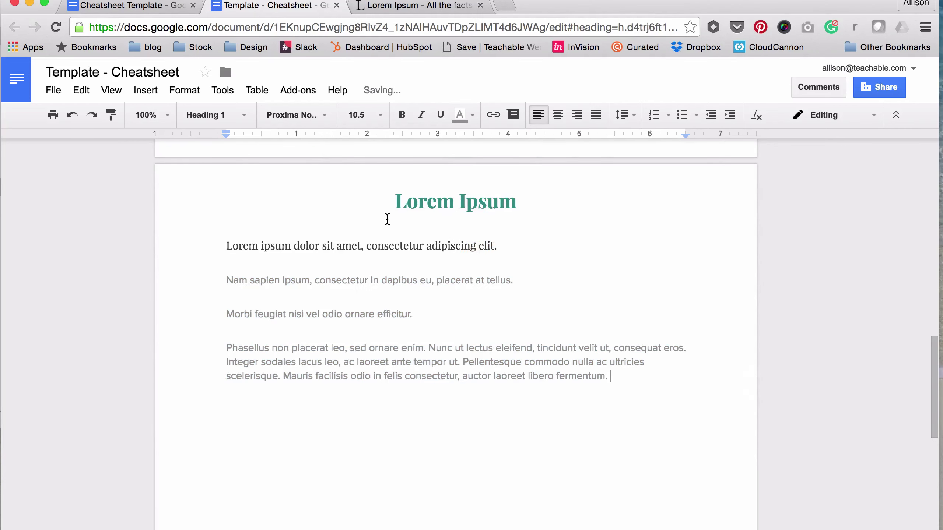
Turn the three grey paragraphs into a bulleted list with arrowhead-style bullets
scroll(586, 356, up, 1)
drag(620, 378, 227, 288)
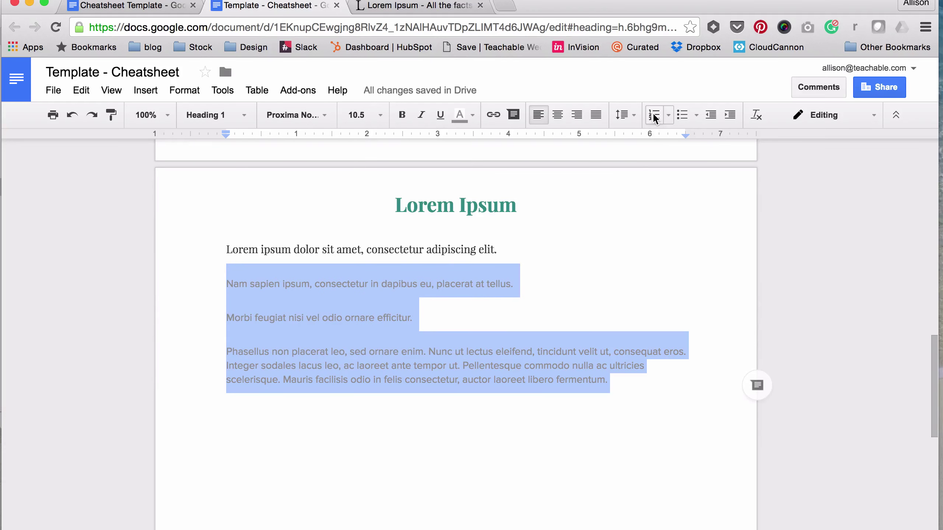
click(683, 115)
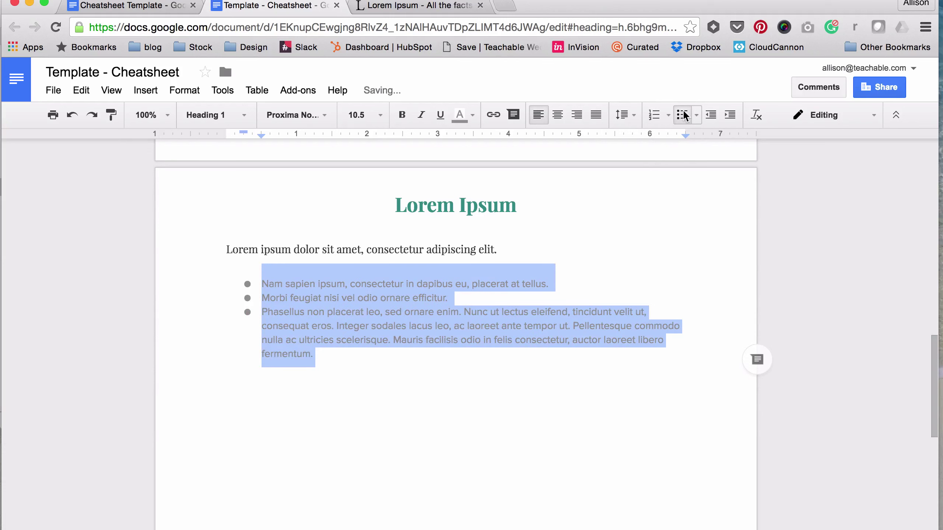
click(697, 115)
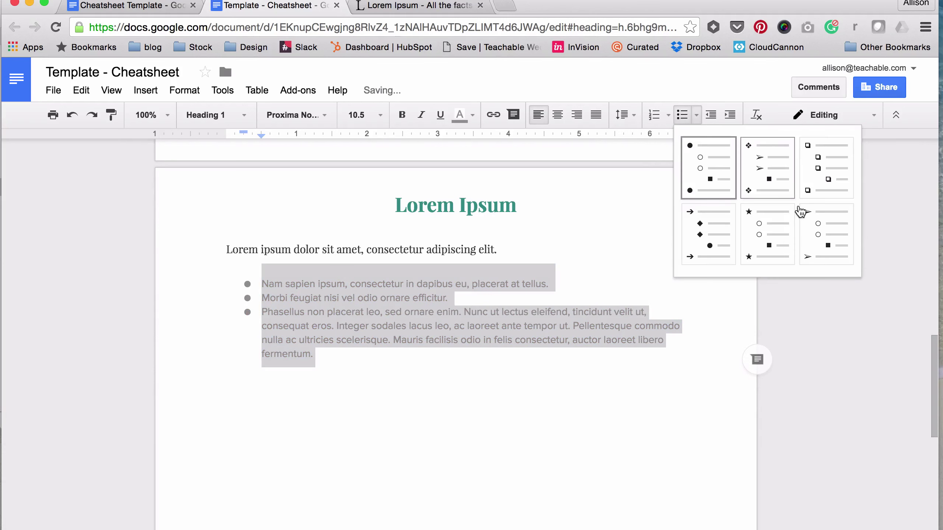
click(813, 214)
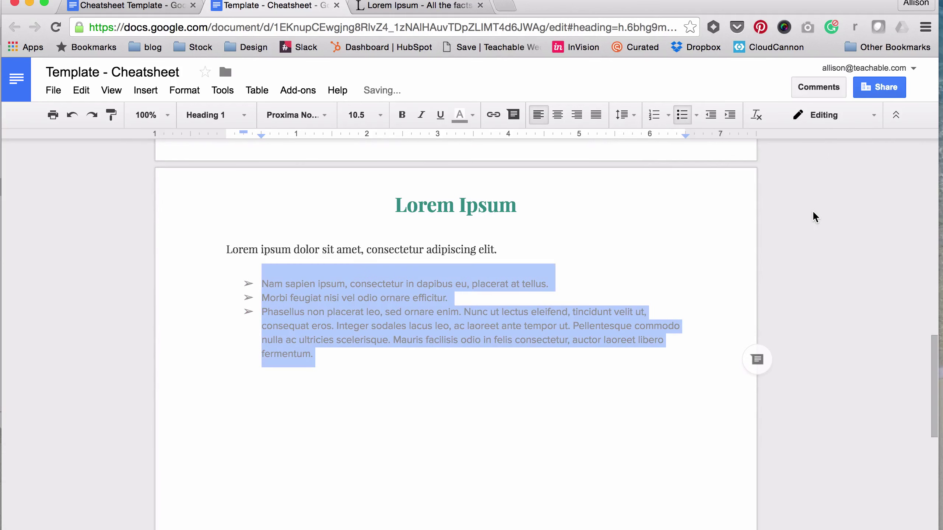
click(340, 354)
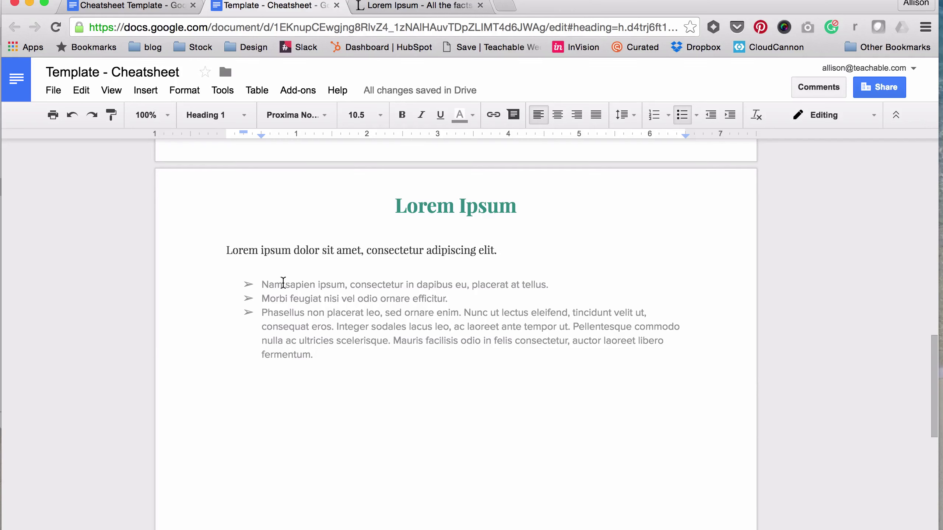
click(564, 284)
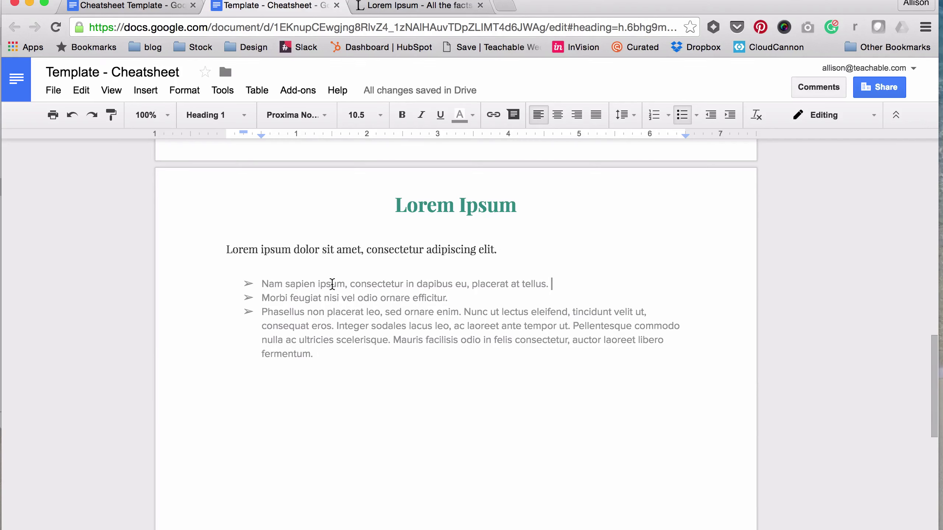
Increase the line spacing of the three bulleted paragraphs under the second page's subheading
drag(257, 276, 433, 345)
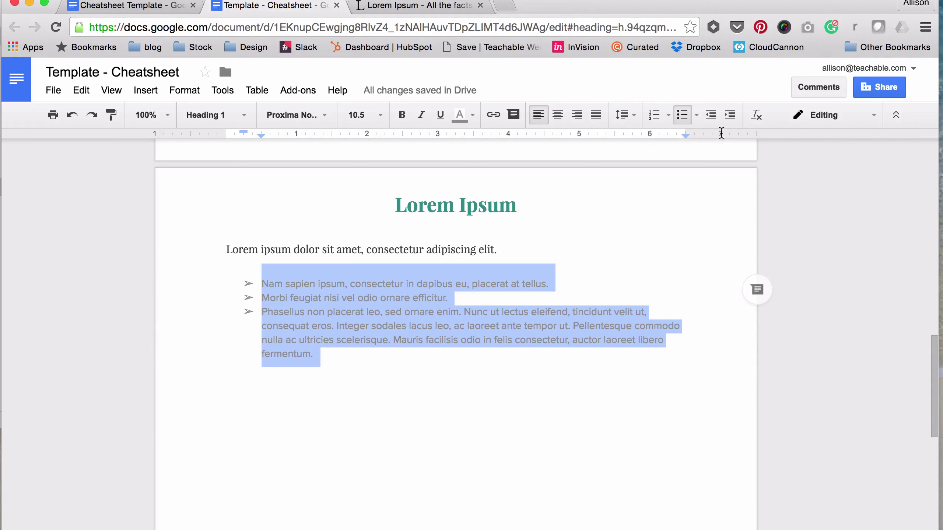
click(636, 119)
click(663, 180)
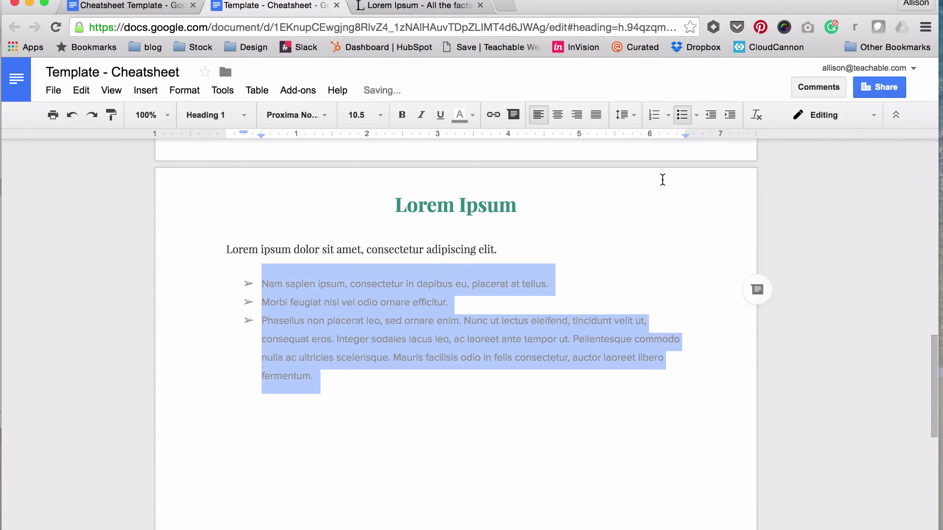
Shorten the third bullet by deleting everything from "Pellentesque commodo" to the end so that it finishes with "ante tempor ut."
click(321, 378)
drag(315, 379, 255, 354)
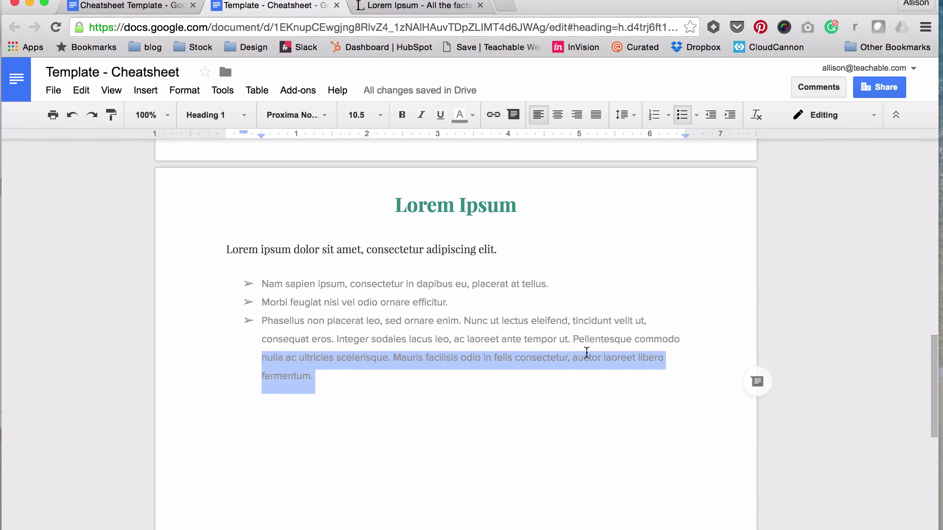
click(576, 341)
shift+click(693, 371)
key(BackSpace)
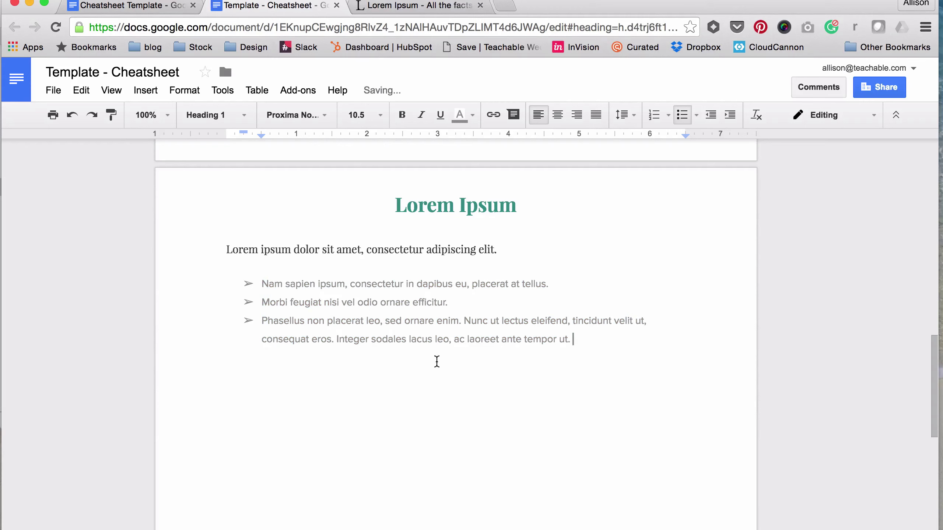
click(437, 339)
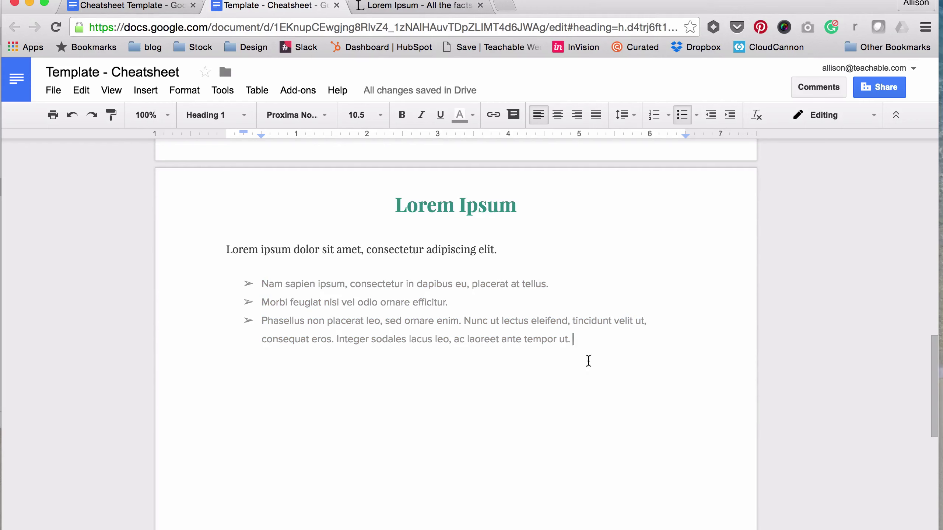
Recolour only the three arrowhead bullet markers to the teal green of the "Lorem Ipsum" heading
click(244, 280)
click(247, 283)
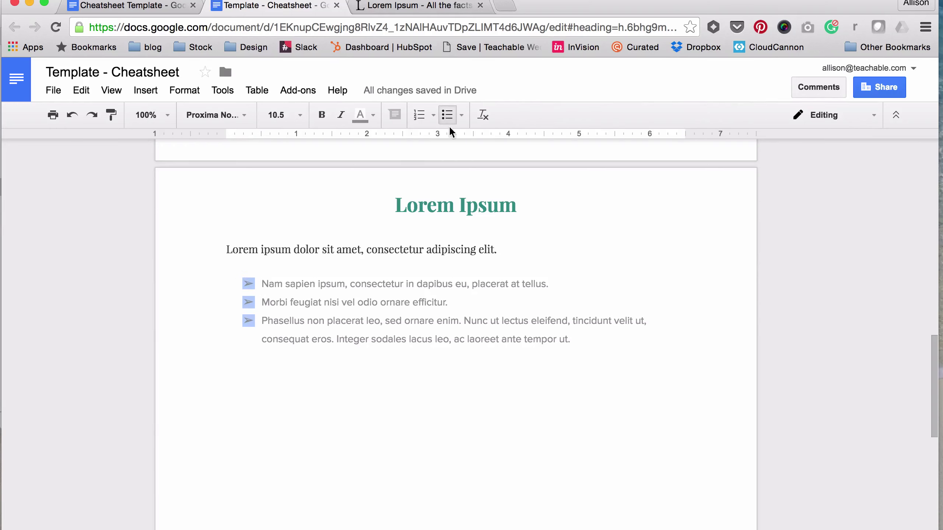
click(374, 115)
click(368, 309)
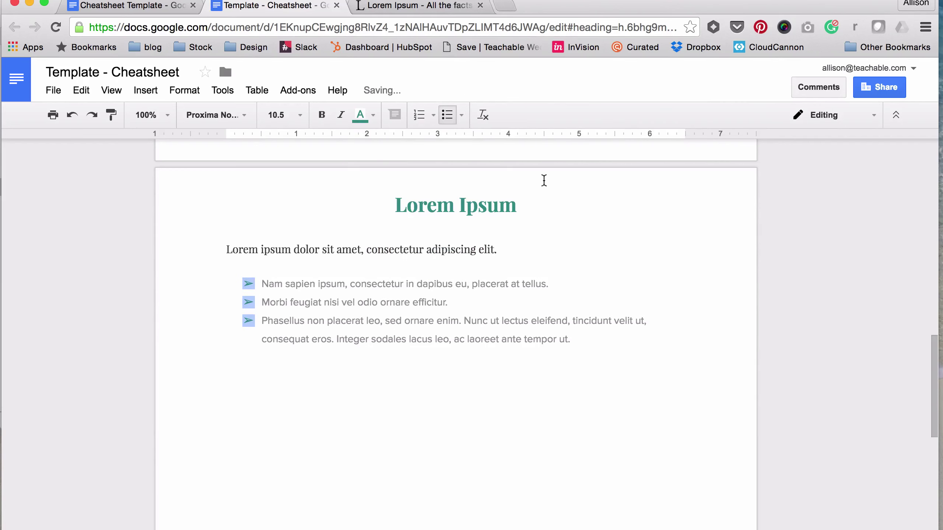
click(587, 340)
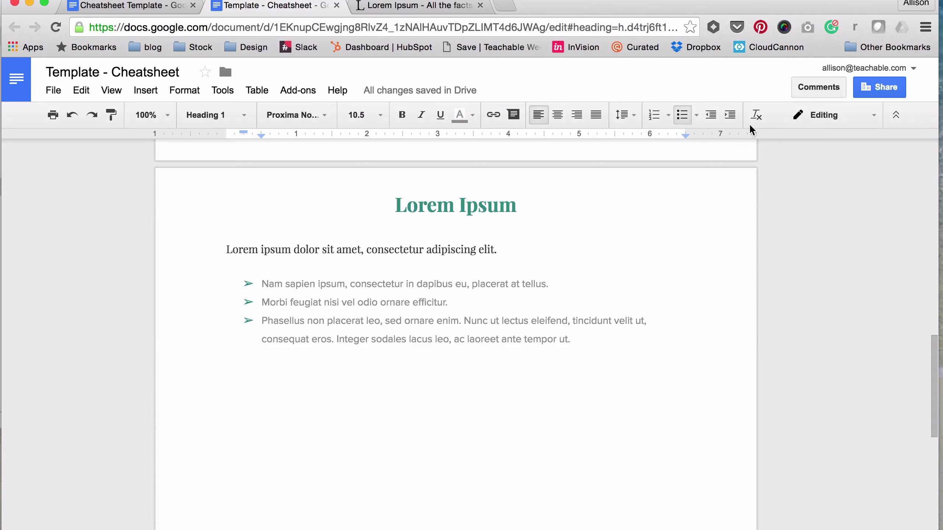
click(669, 116)
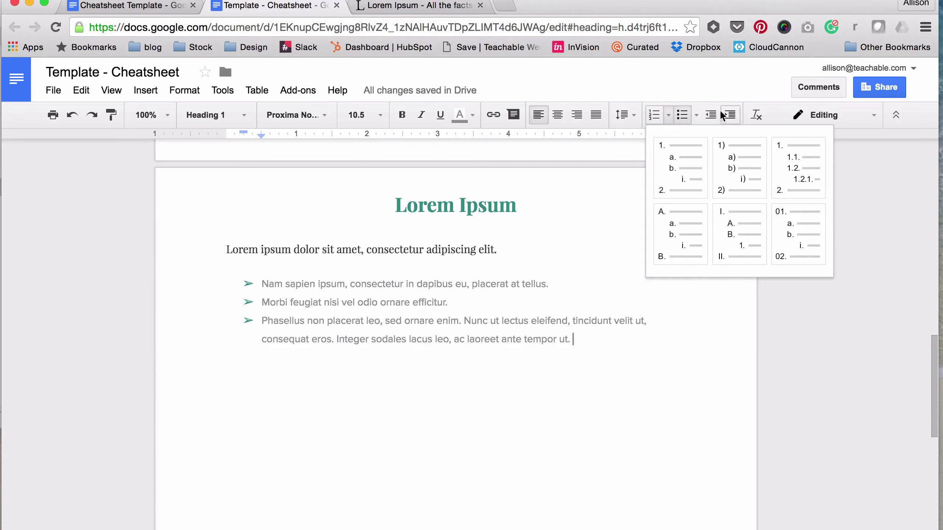
click(695, 116)
click(590, 345)
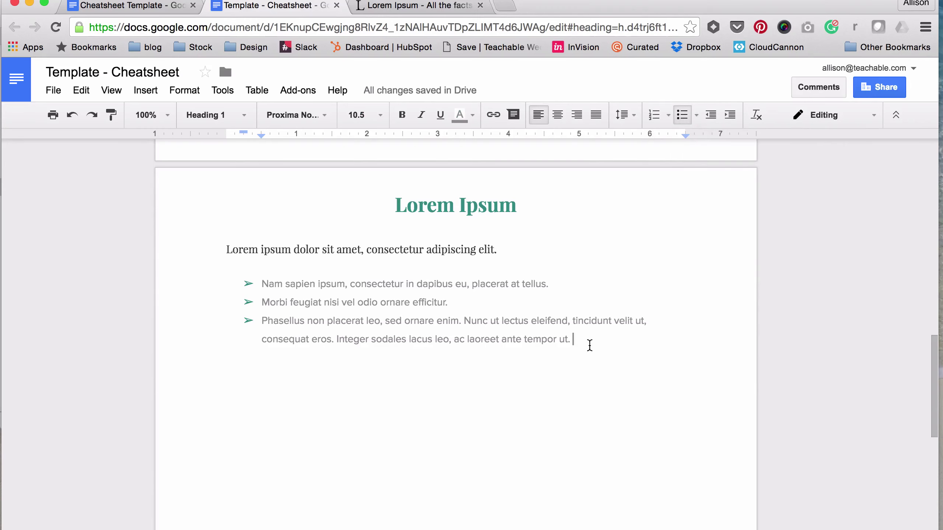
Copy the "Lorem ipsum dolor sit amet" subheading with its three bullets and paste three copies below the original
drag(592, 343, 228, 247)
key(super+c)
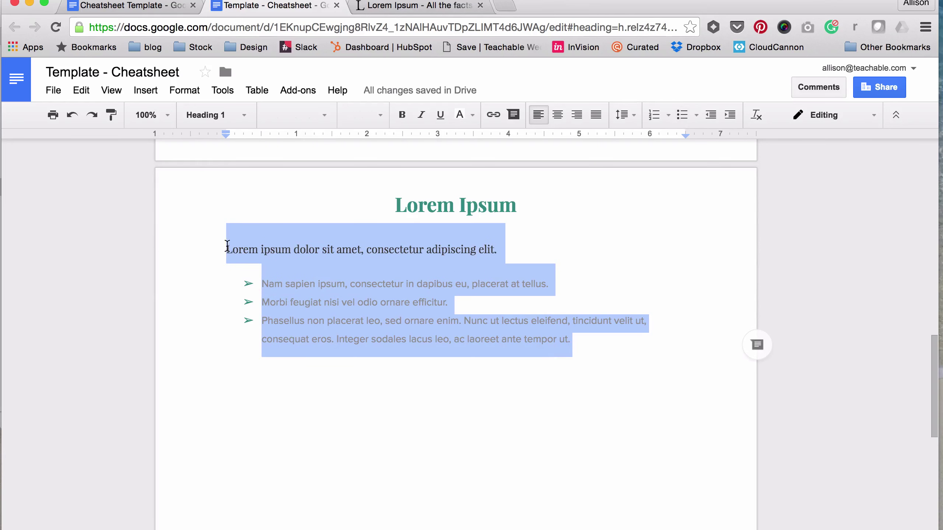
key(Right)
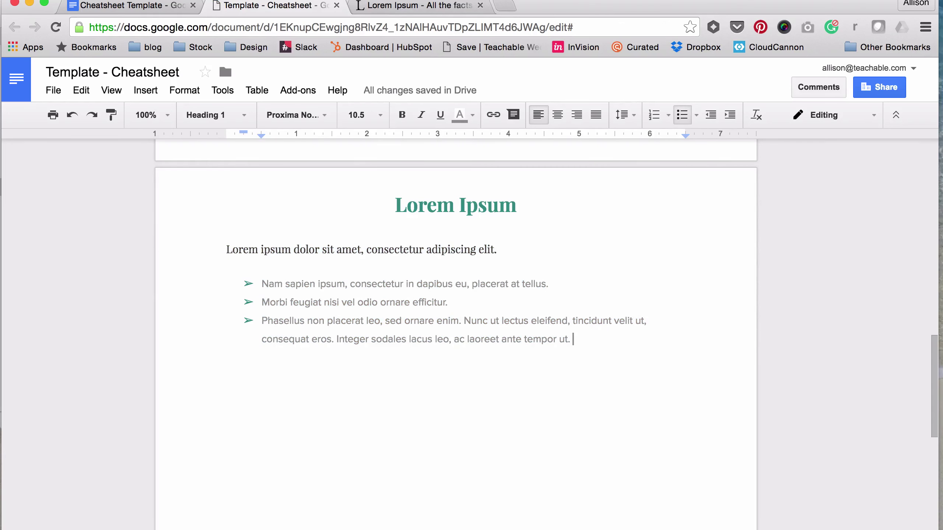
key(super+v)
key(Return)
key(super+v)
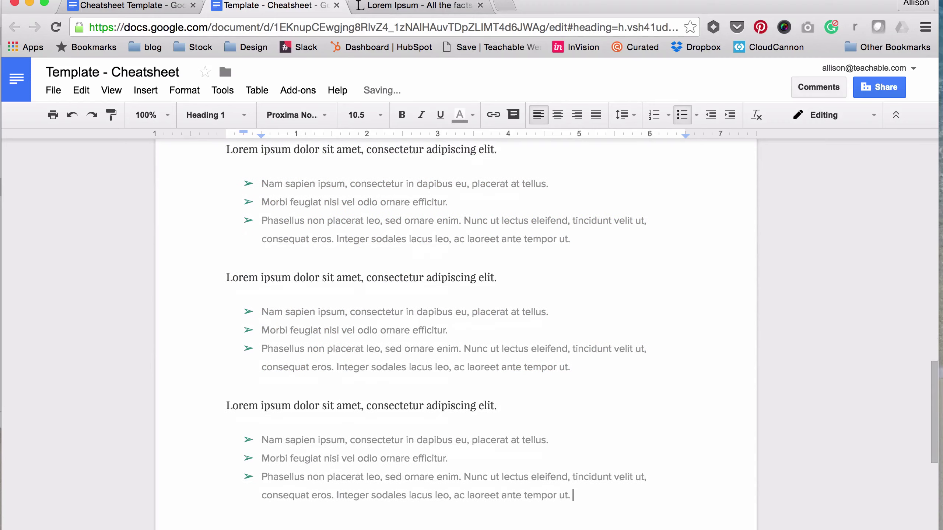
key(Return)
key(BackSpace)
key(BackSpace)
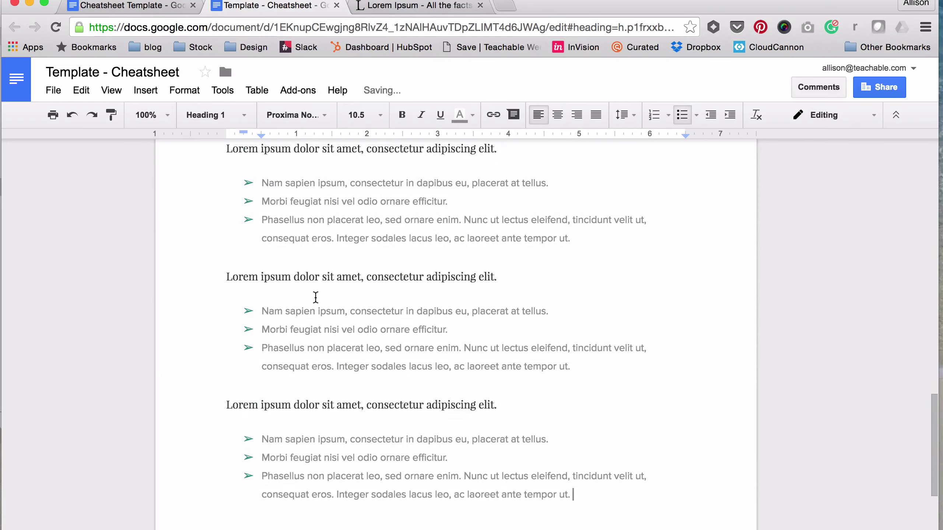
End the bulleted list after the last section and paste one more copy of the subheading with bullets below it
scroll(409, 290, up, 5)
scroll(427, 358, down, 3)
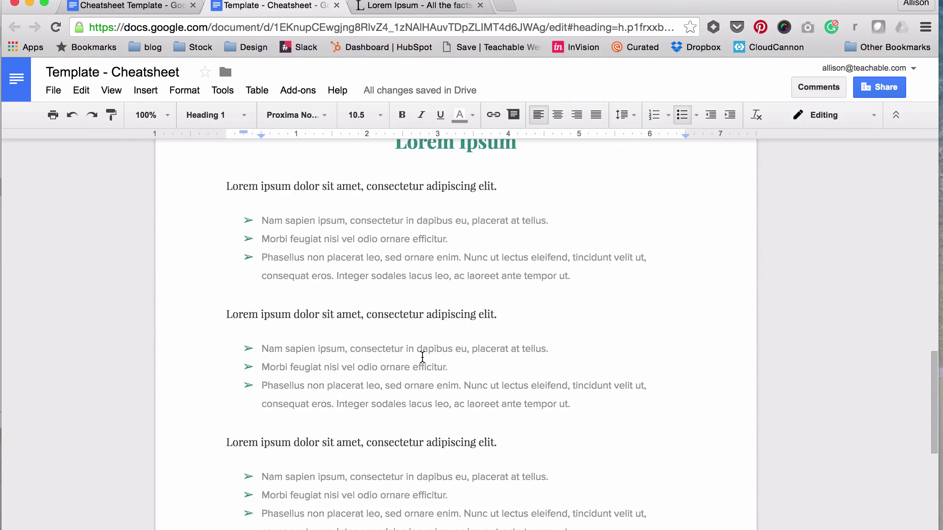
scroll(422, 356, down, 6)
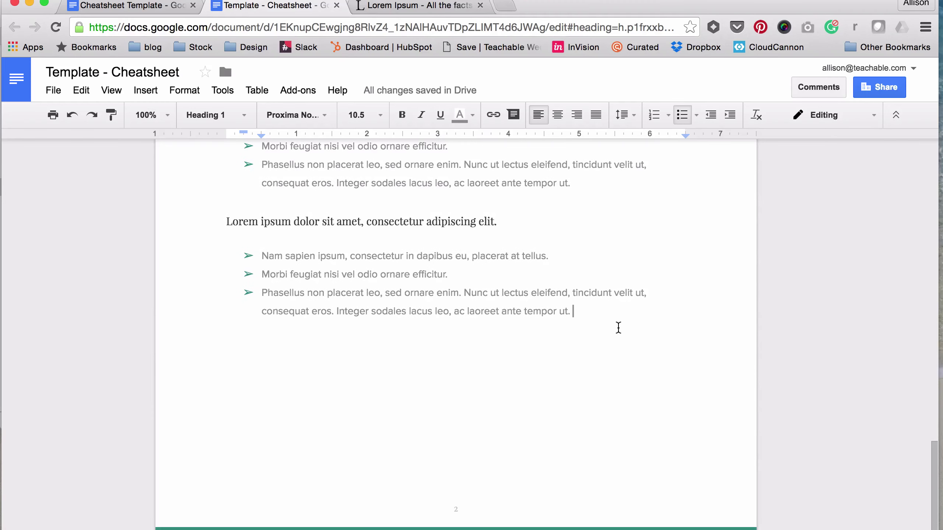
scroll(544, 311, up, 2)
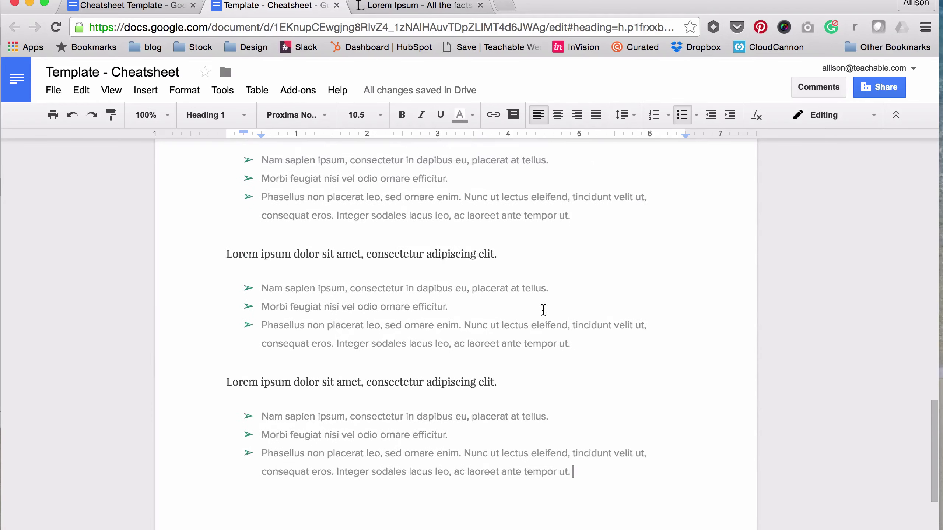
scroll(544, 310, down, 1)
click(677, 326)
key(Return)
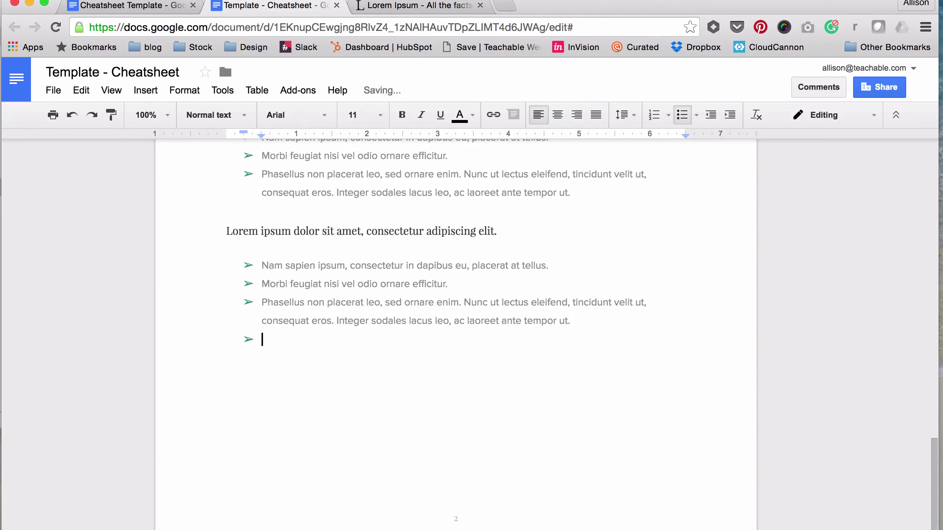
key(Return)
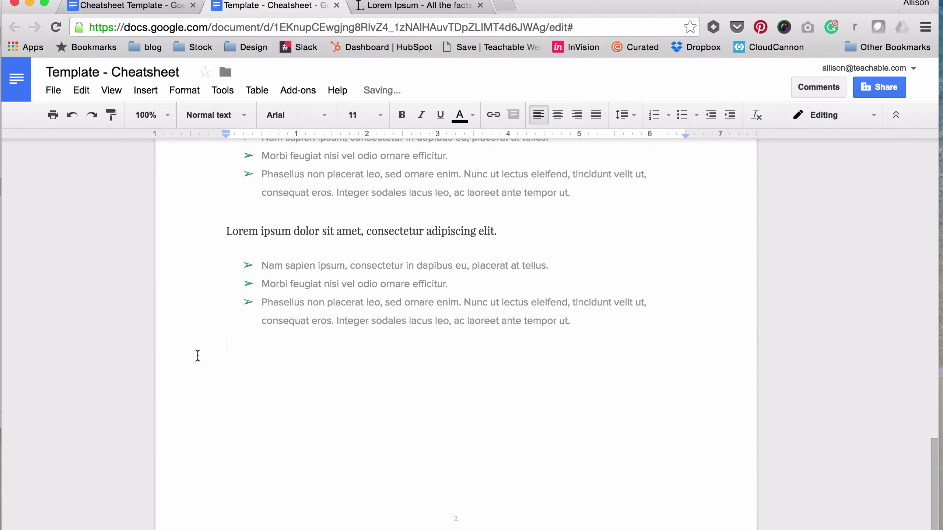
key(super+v)
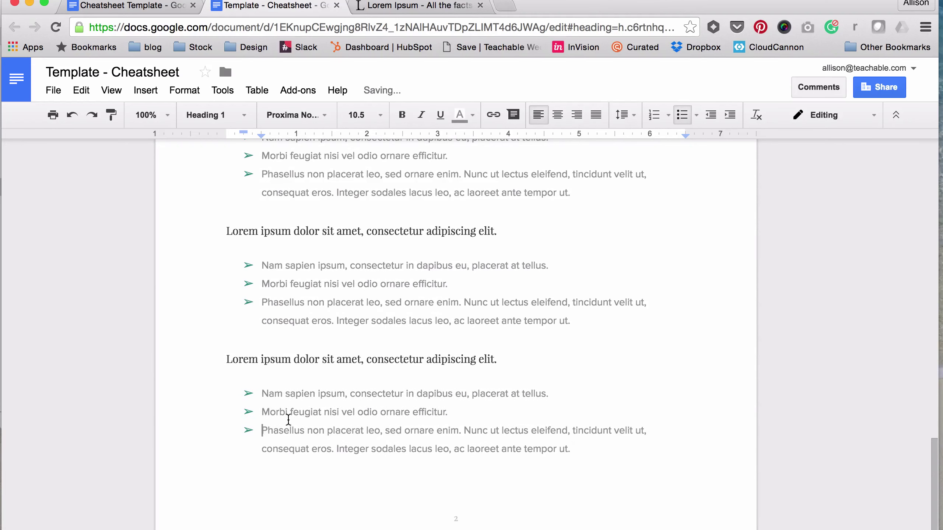
Merge the last section's three bullets into one plain grey paragraph without bullet markers, aligned with the subheading
key(BackSpace)
key(BackSpace)
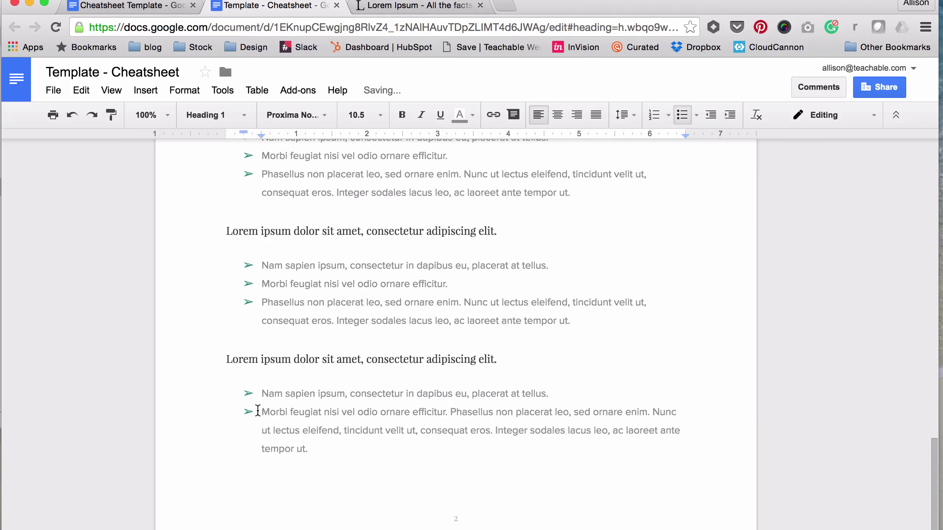
click(262, 411)
key(BackSpace)
key(BackSpace)
click(262, 393)
key(BackSpace)
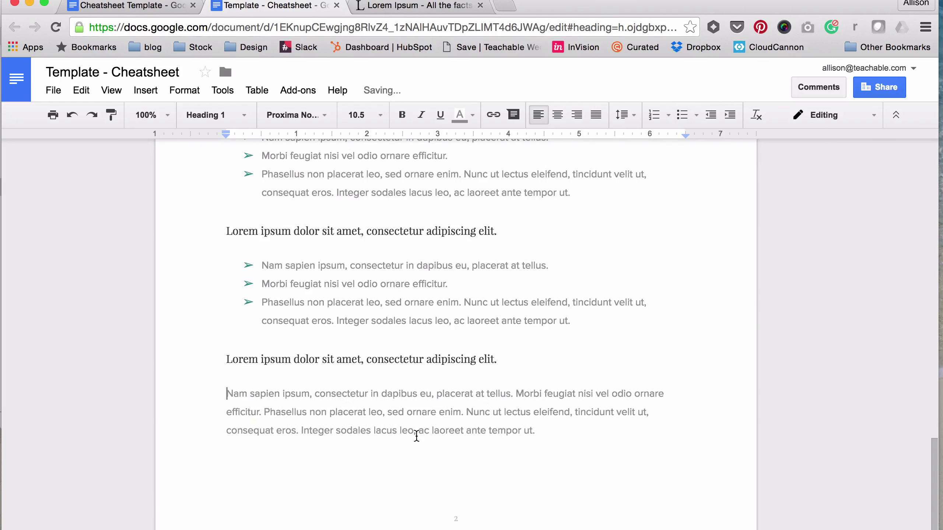
key(BackSpace)
key(Return)
click(494, 424)
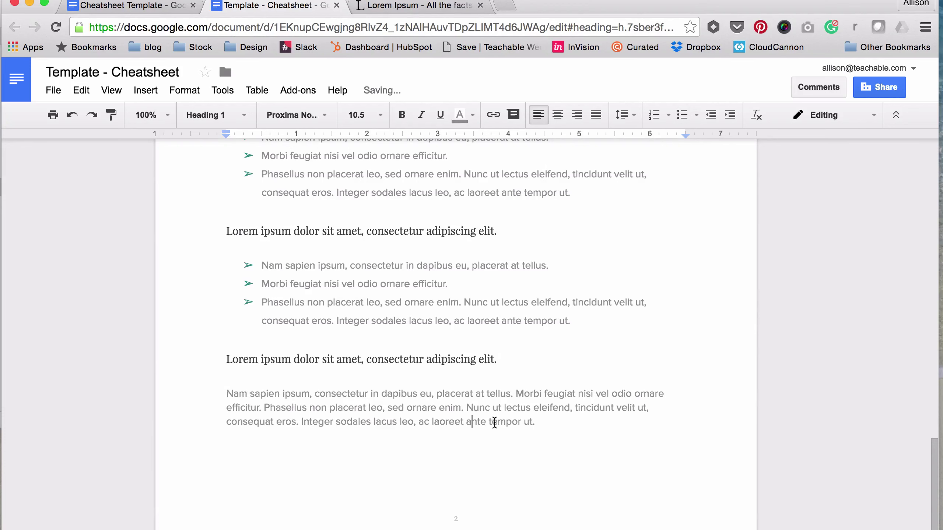
Start editing the second page's header and check the triangle corner image in the finished Cheatsheet Template document
key(super+z)
key(super+z)
key(super+z)
key(super+z)
key(super+z)
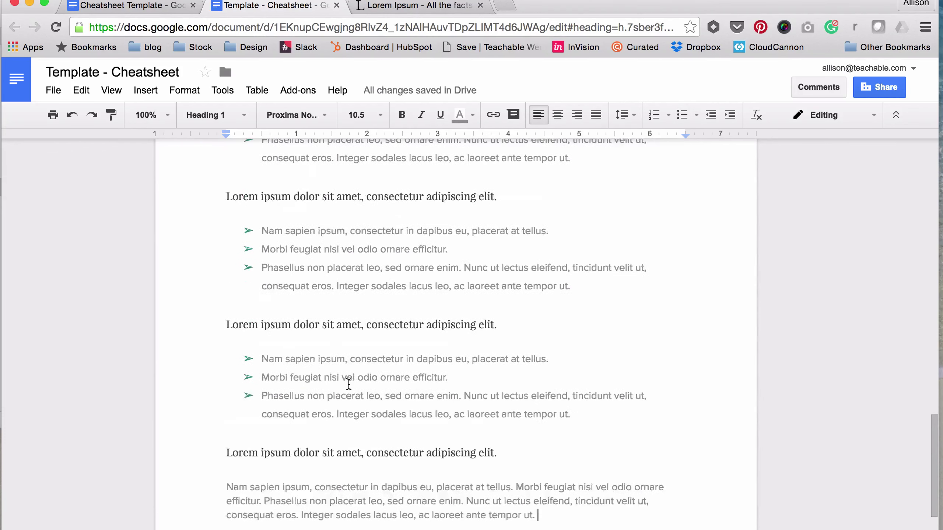
key(super+z)
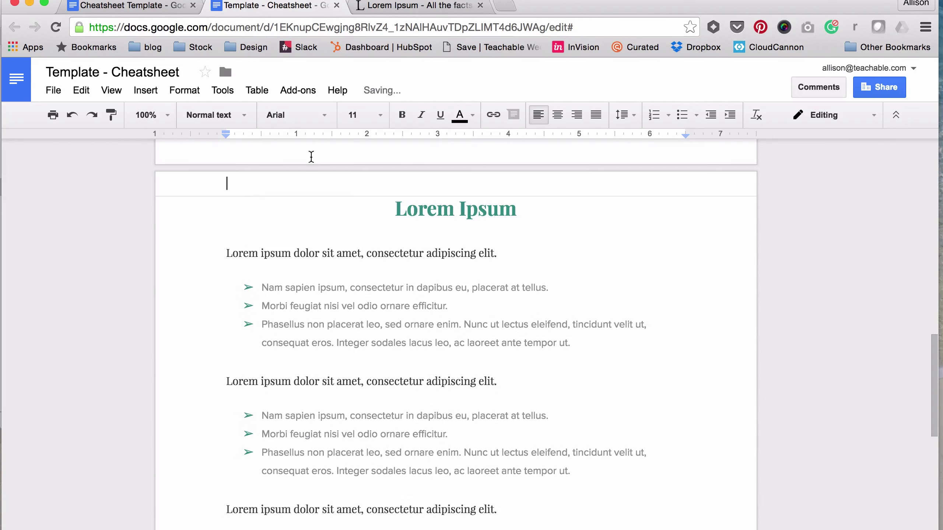
click(131, 5)
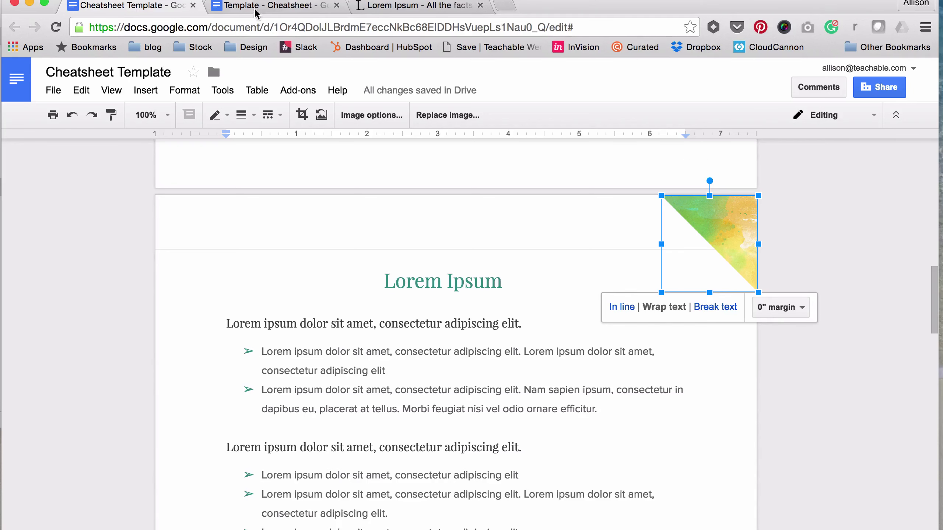
click(274, 6)
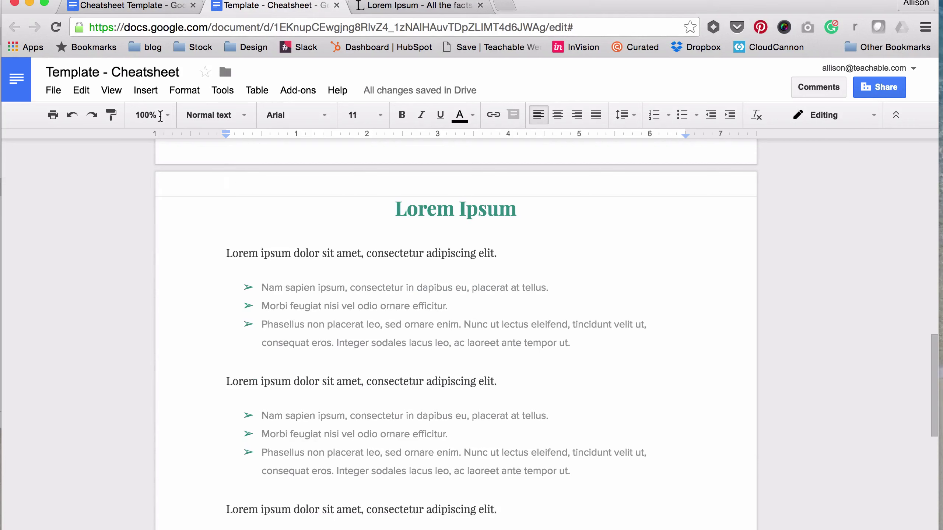
Insert the image triangle.png from the "g doc" folder in Finder into the second page's header
click(146, 91)
click(154, 115)
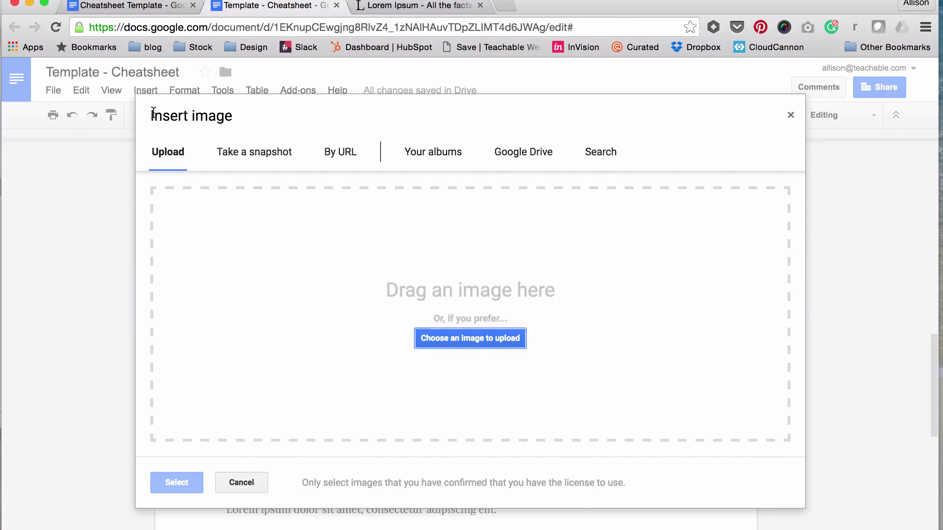
key(ctrl+Up)
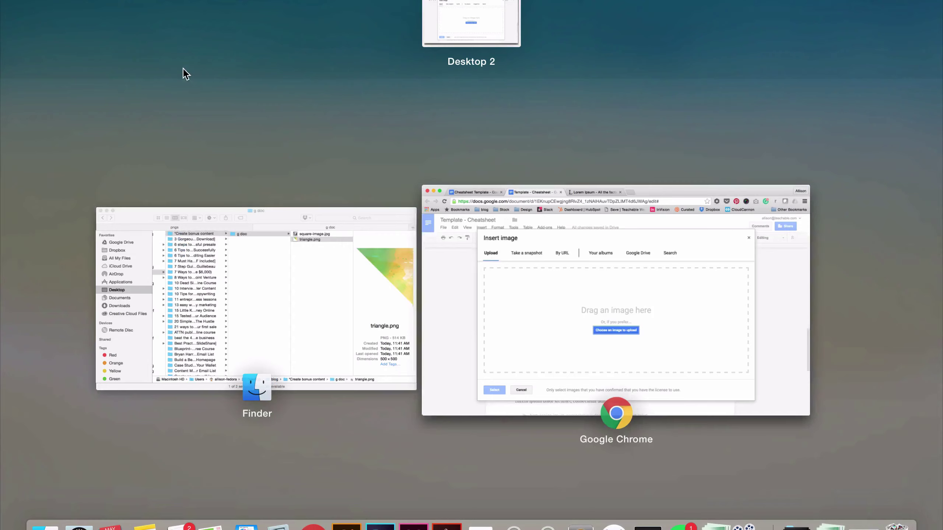
click(284, 315)
drag(512, 68, 698, 436)
click(798, 297)
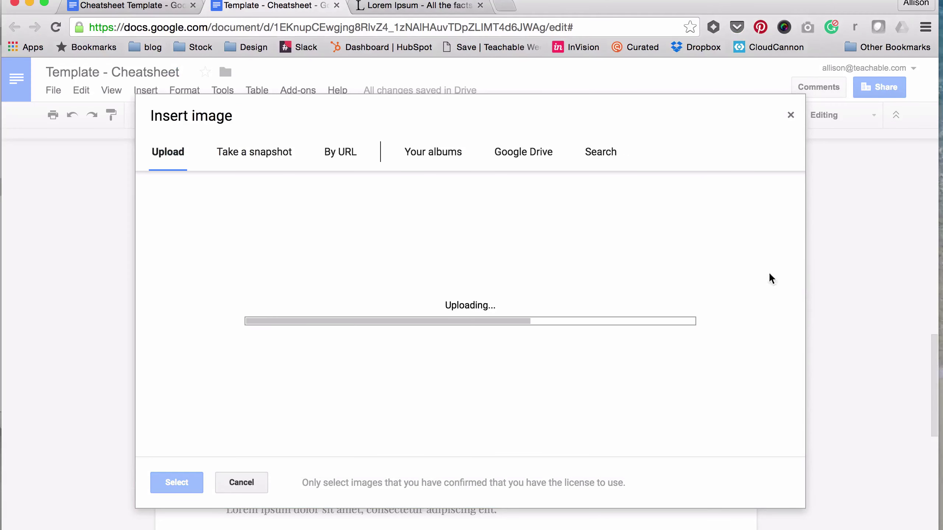
Shrink the triangle header image to about 1.6 inches wide and set it to wrap text with a 0" margin
scroll(540, 215, up, 15)
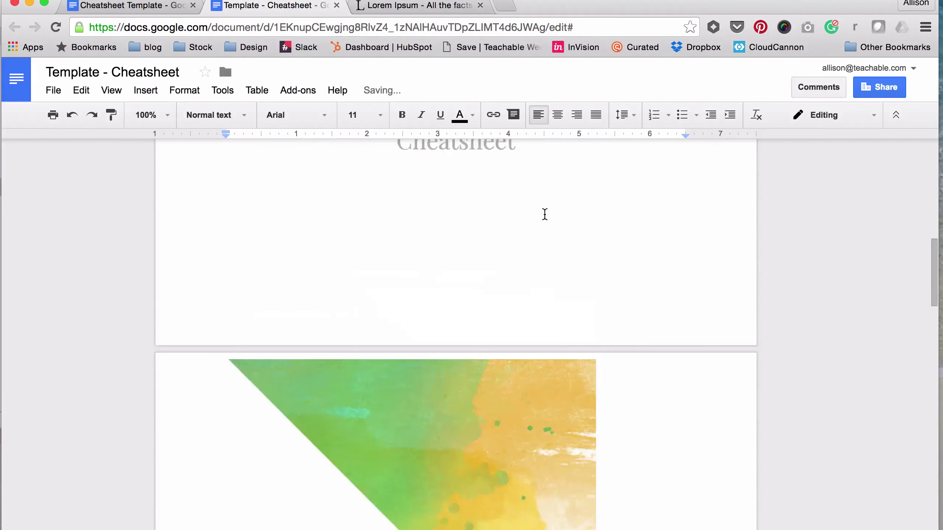
scroll(543, 219, down, 5)
scroll(535, 223, up, 1)
scroll(527, 234, up, 1)
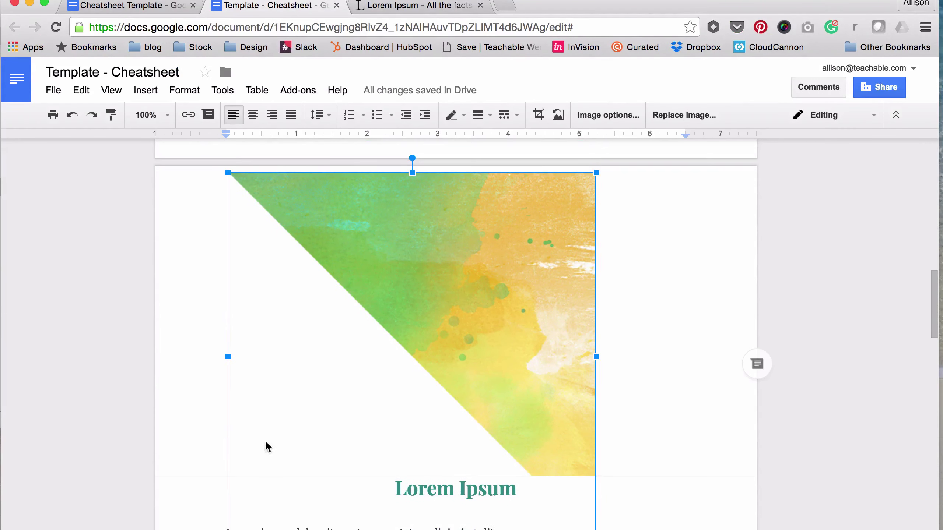
drag(228, 527, 485, 284)
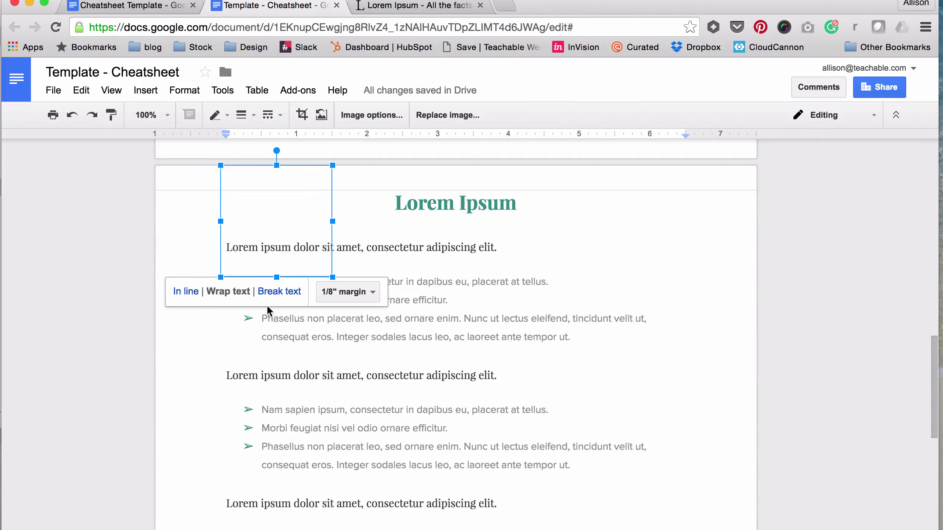
click(345, 292)
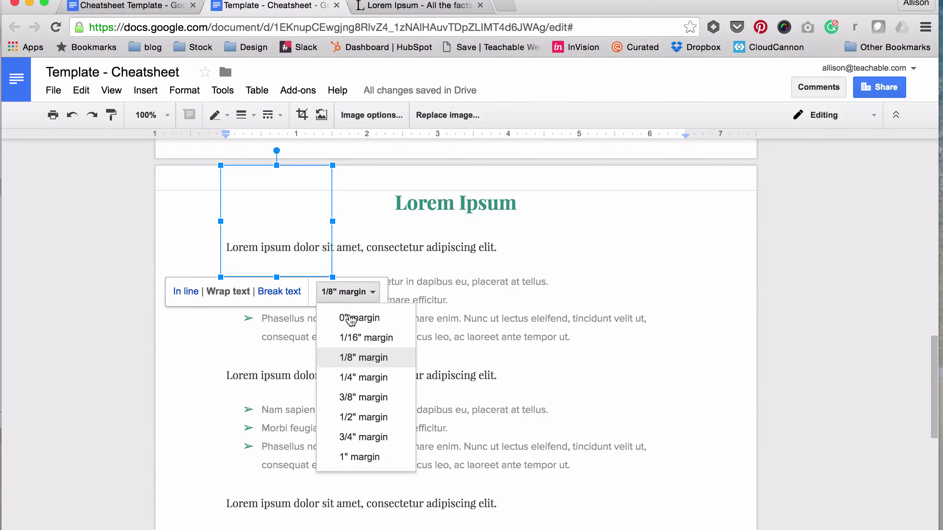
click(374, 317)
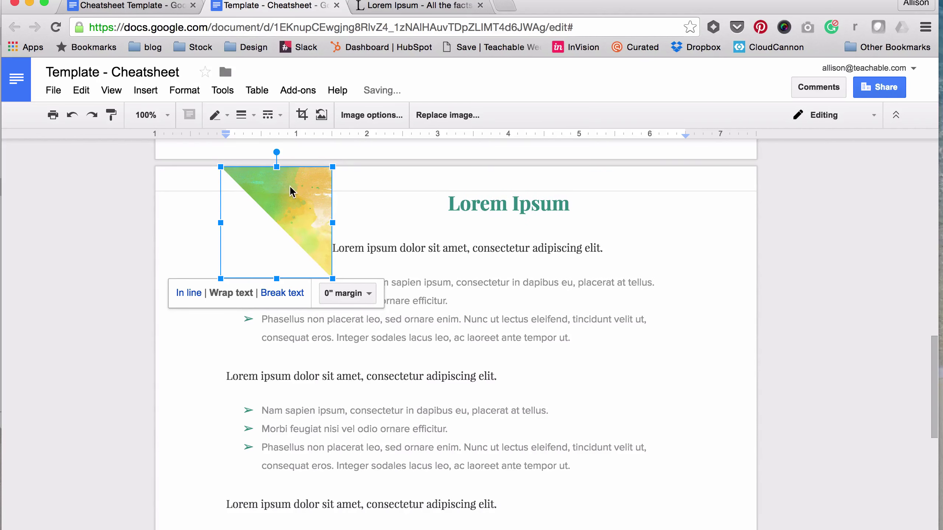
Move the triangle header image into the page's upper-right corner, flush with the top and right page edges
drag(293, 191, 709, 198)
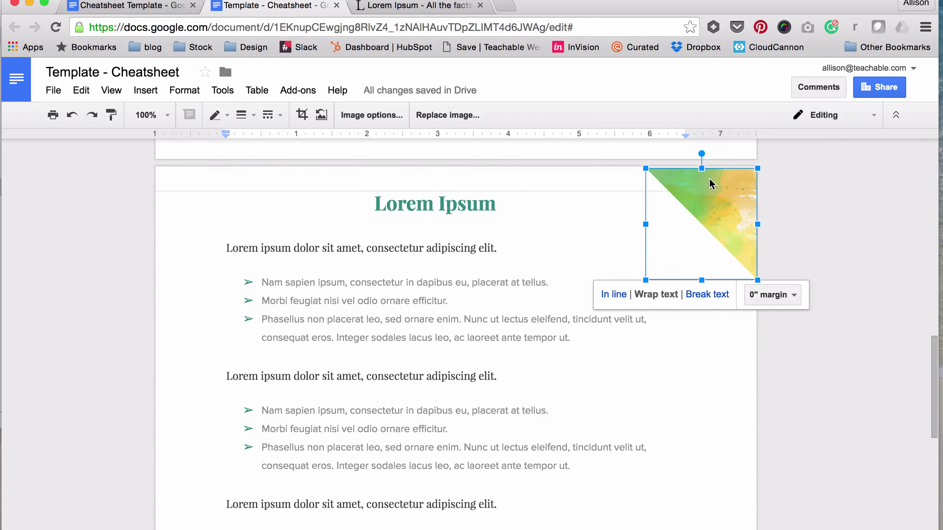
click(786, 240)
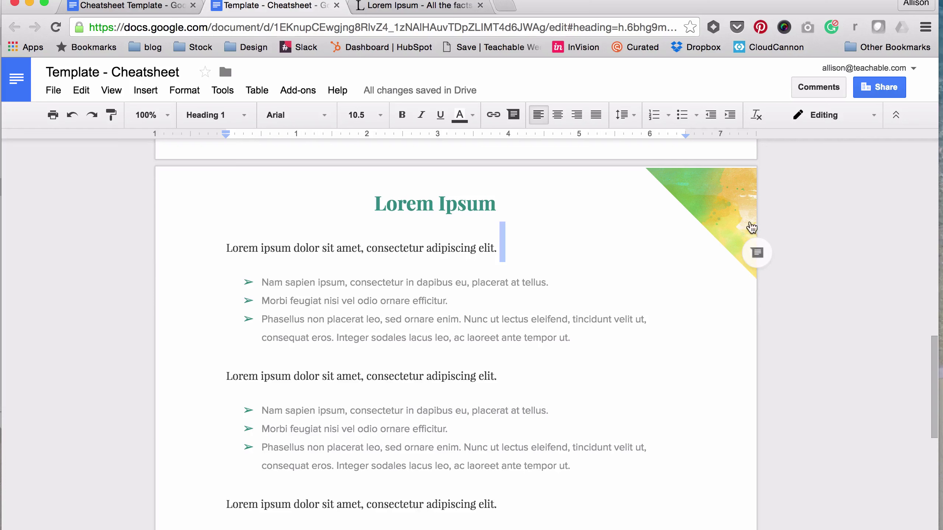
click(720, 195)
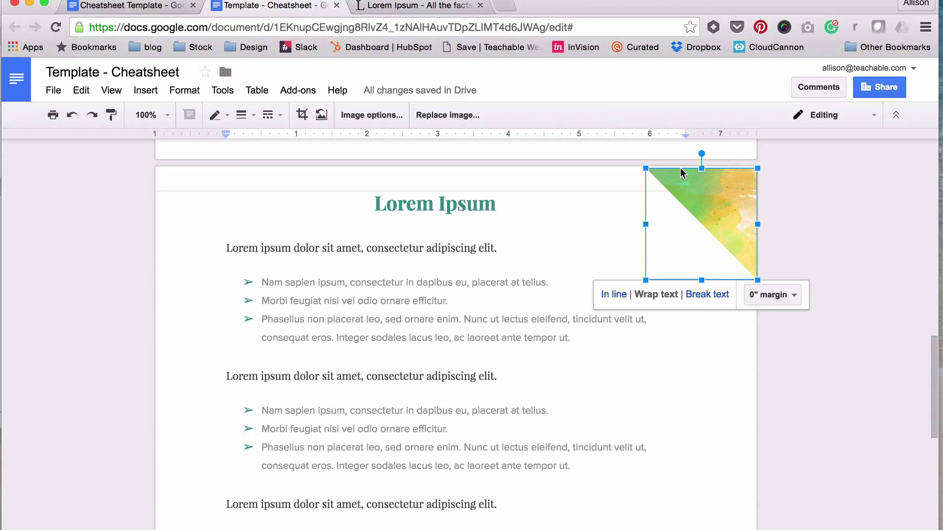
drag(681, 173, 681, 172)
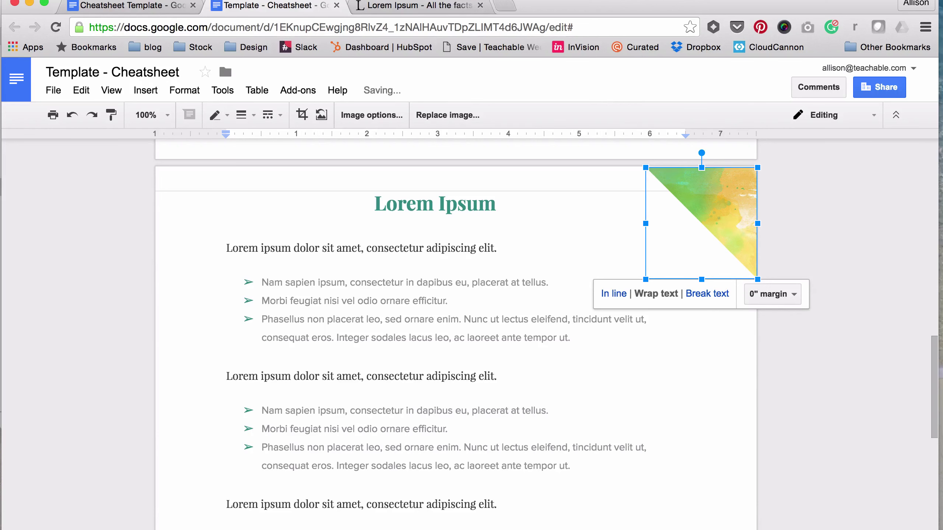
click(714, 328)
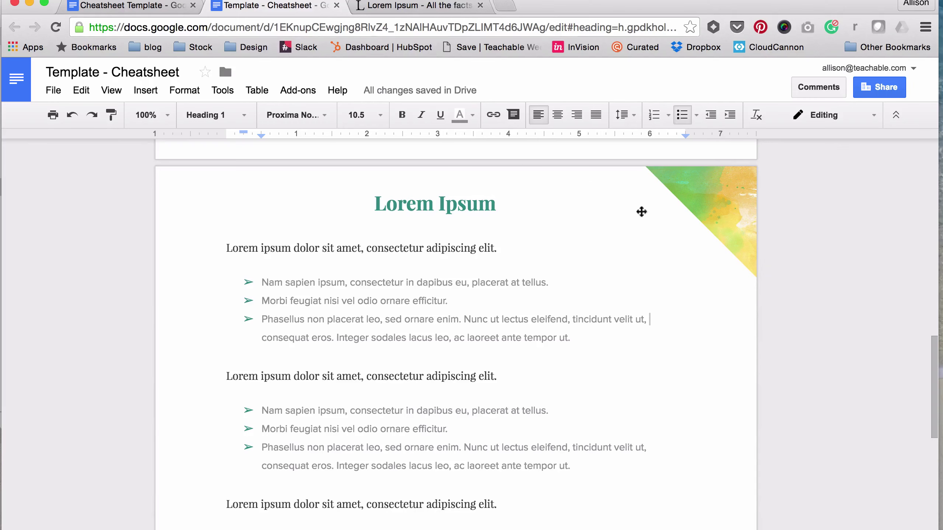
Insert a page break after the final grey paragraph on page 2 to start a third page
scroll(607, 284, down, 5)
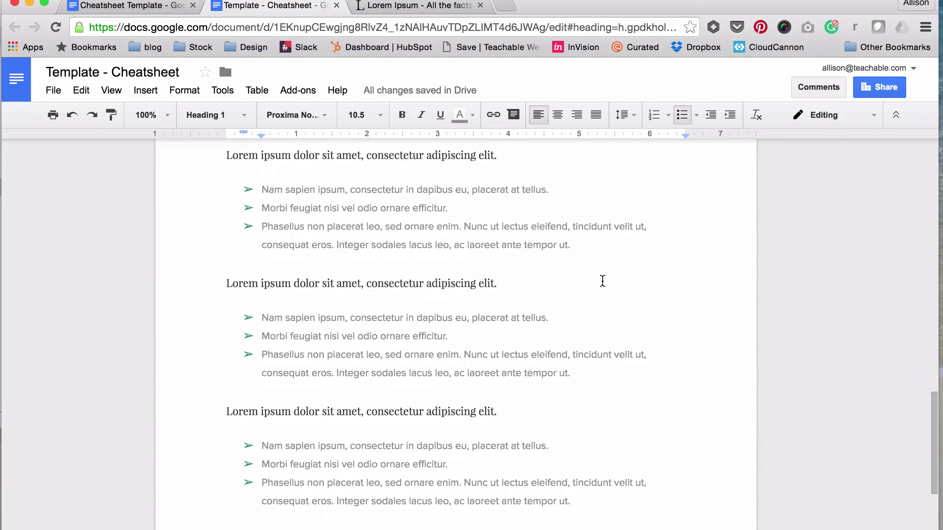
click(534, 446)
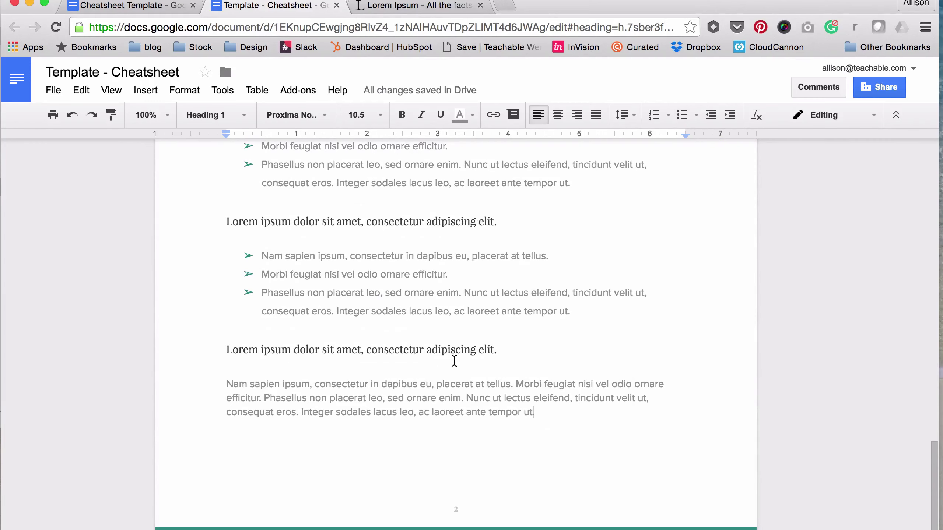
scroll(454, 361, up, 13)
scroll(454, 361, down, 13)
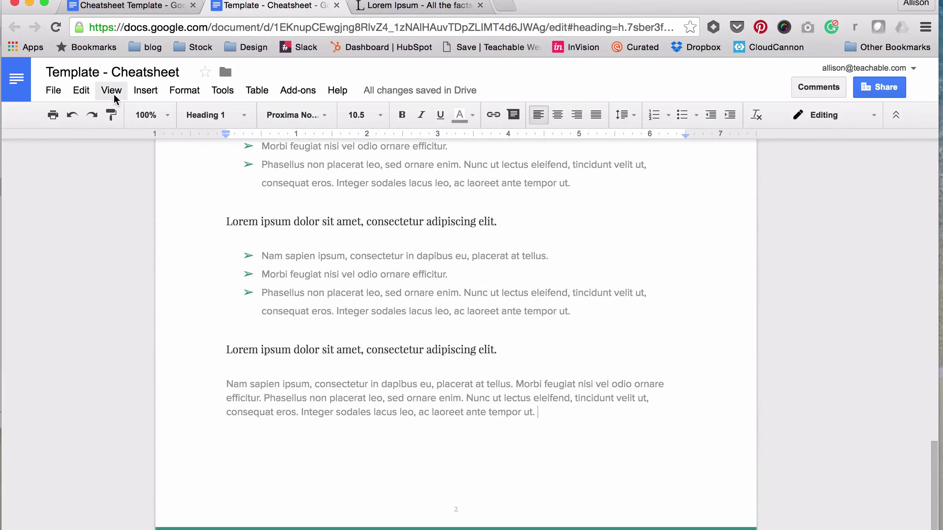
click(144, 90)
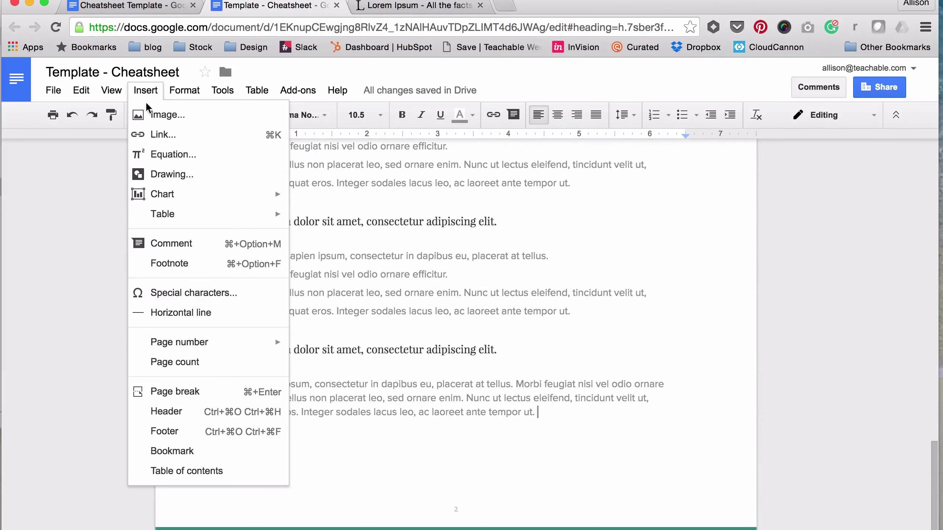
click(188, 392)
scroll(663, 381, down, 6)
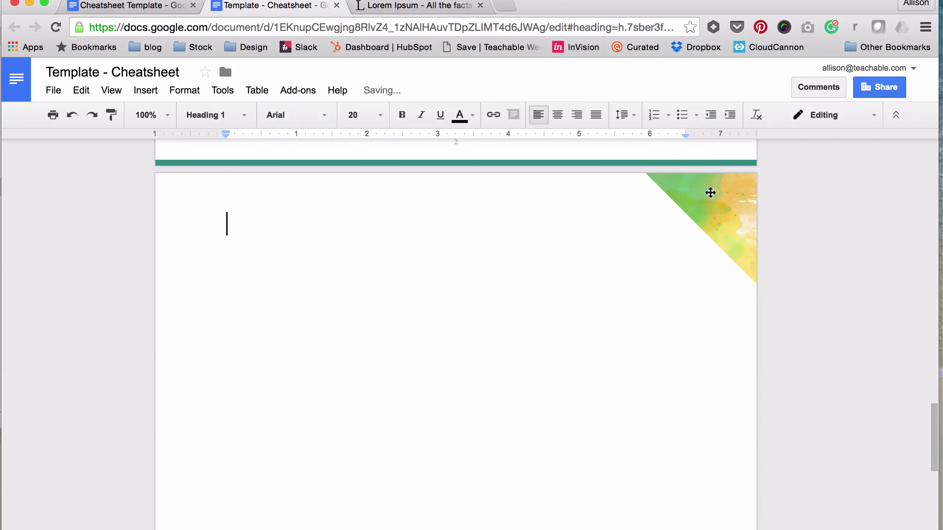
Examine the triangle header image, page number and teal footer bar across the second and third pages
scroll(673, 175, up, 10)
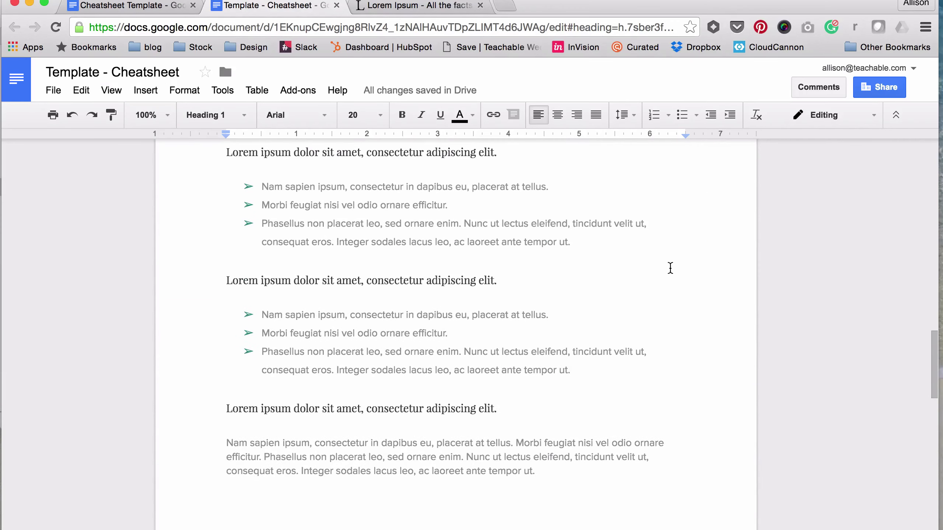
scroll(669, 268, down, 5)
scroll(669, 268, down, 7)
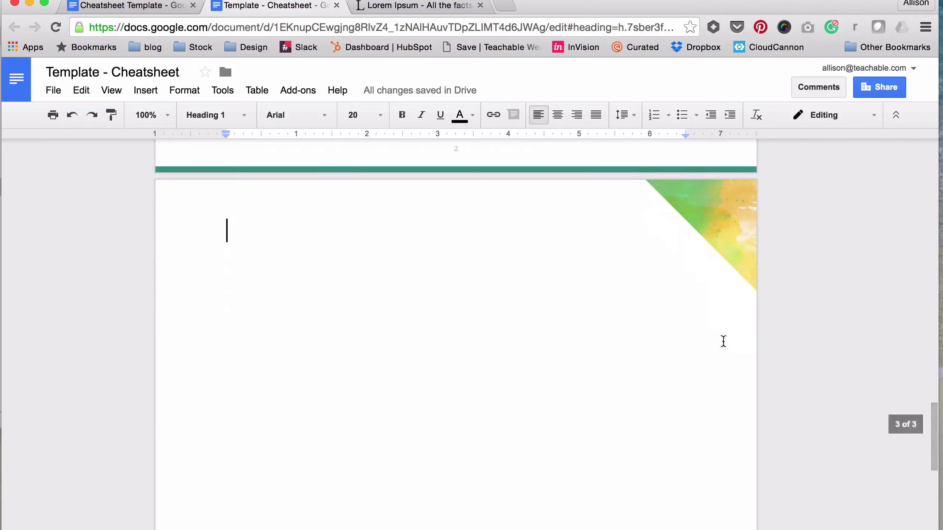
scroll(650, 314, down, 10)
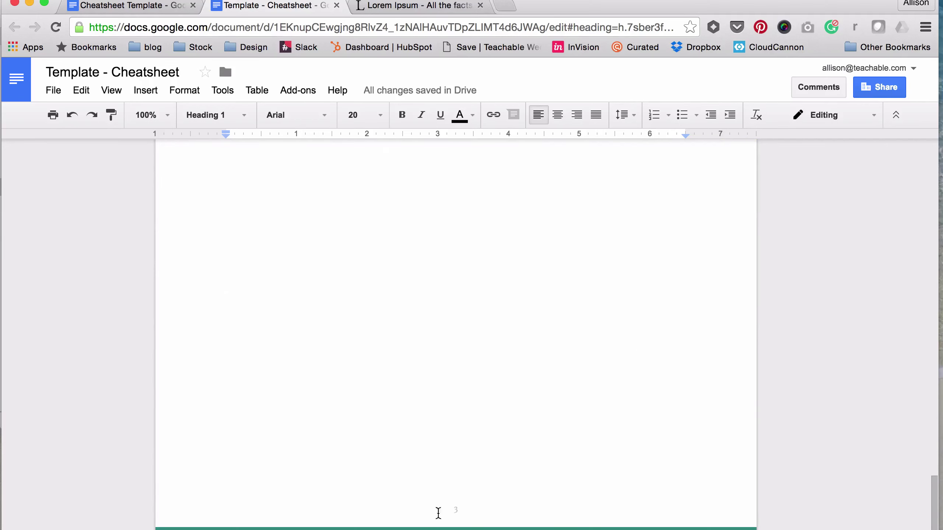
scroll(572, 364, up, 15)
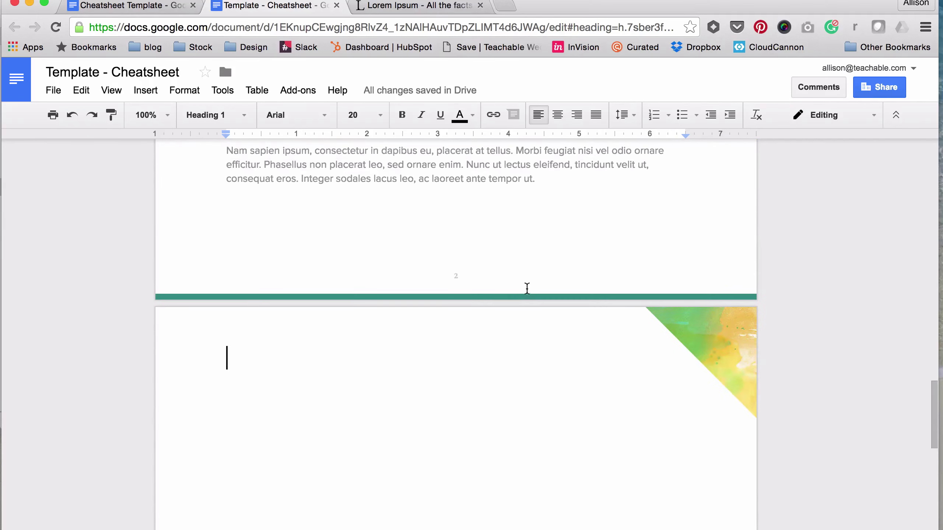
click(463, 267)
scroll(382, 340, down, 8)
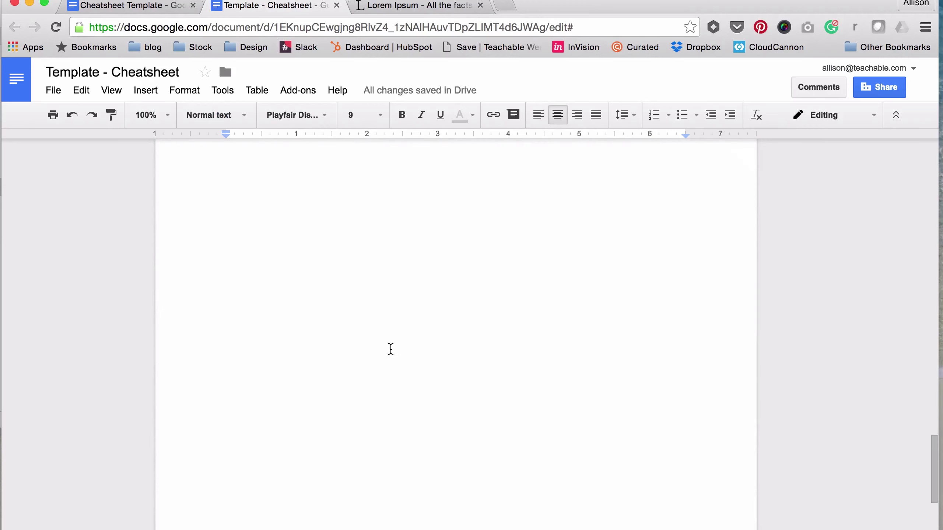
scroll(483, 371, down, 3)
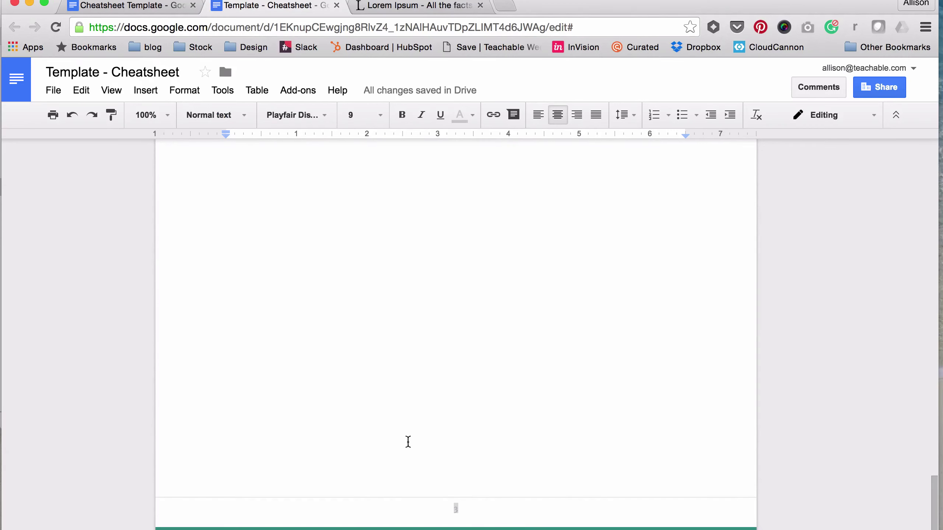
scroll(440, 347, up, 20)
scroll(449, 350, down, 6)
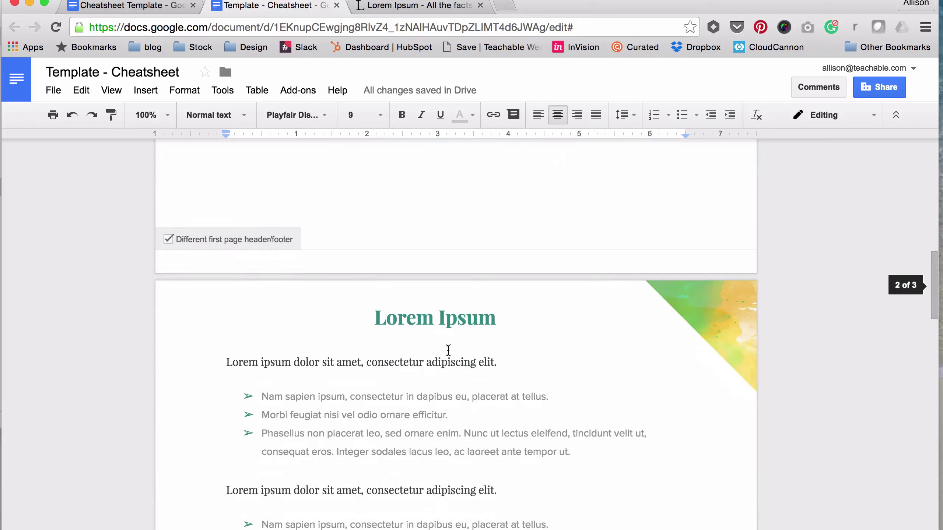
scroll(320, 254, down, 6)
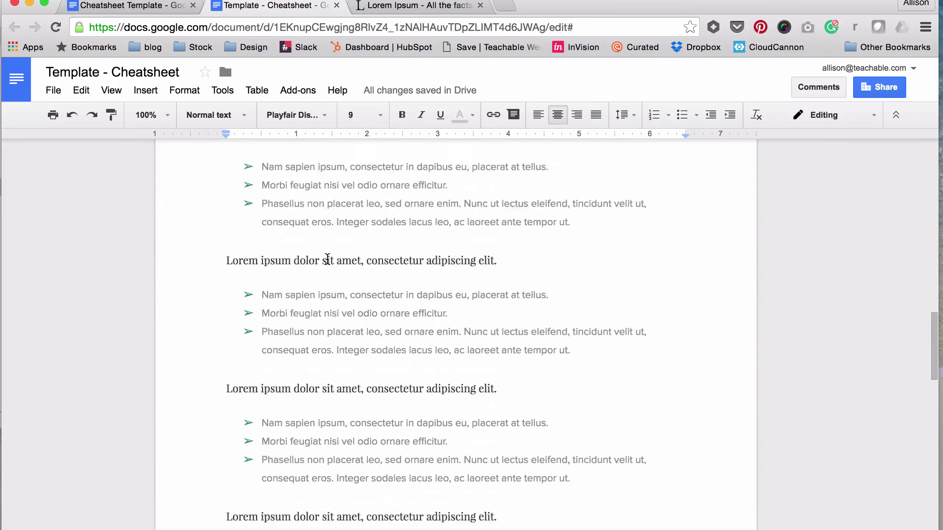
scroll(328, 259, down, 9)
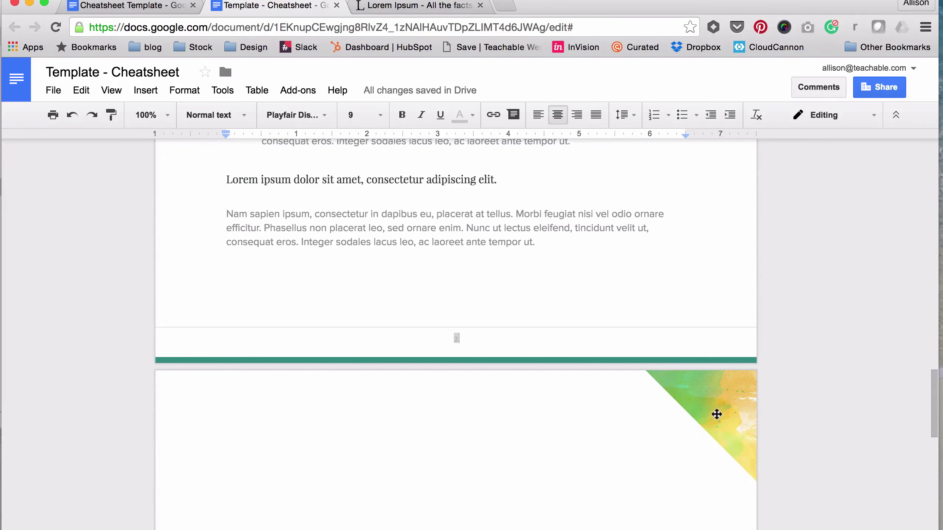
scroll(706, 413, down, 10)
scroll(688, 399, up, 4)
scroll(368, 275, up, 1)
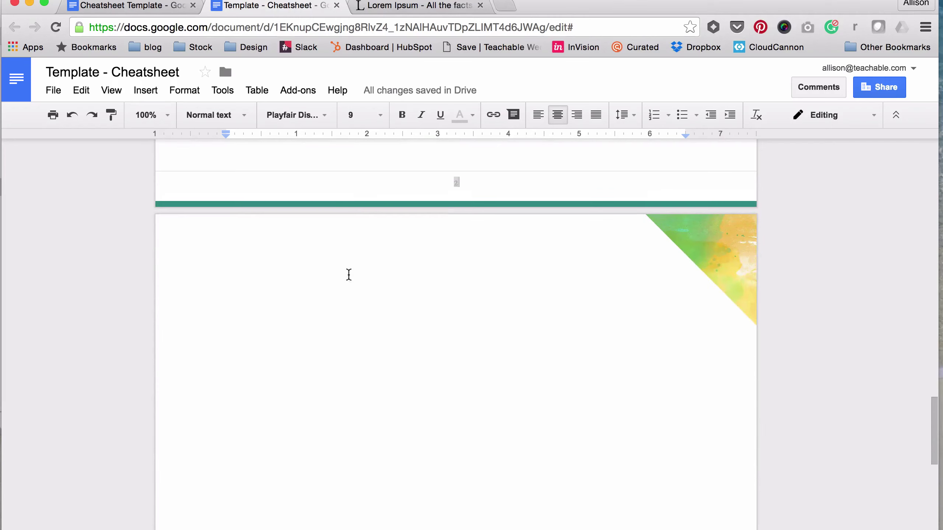
Move page 2's last subheading and its grey paragraph to the start of page 3
click(311, 281)
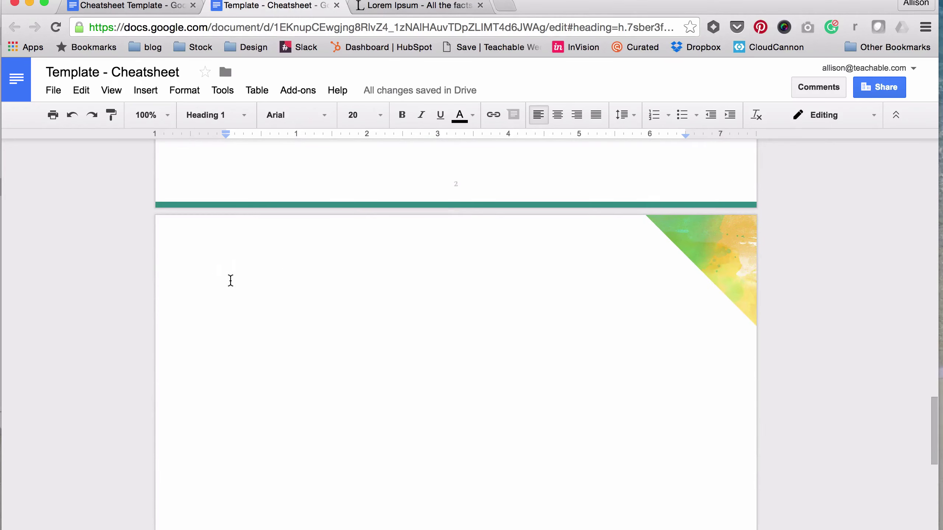
scroll(238, 273, up, 2)
scroll(260, 320, down, 1)
scroll(267, 354, down, 1)
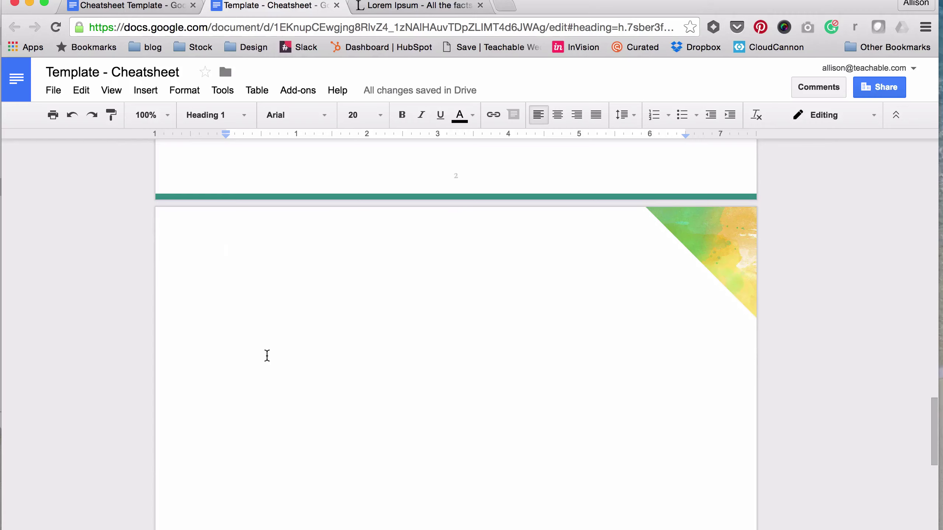
scroll(262, 351, up, 7)
drag(217, 262, 541, 344)
scroll(282, 343, down, 5)
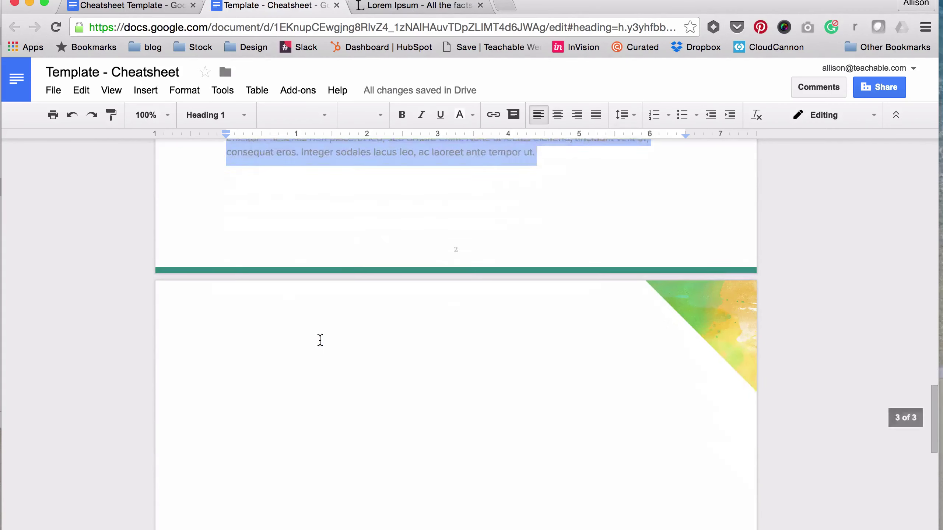
key(ctrl+x)
click(270, 324)
key(ctrl+v)
scroll(273, 327, down, 2)
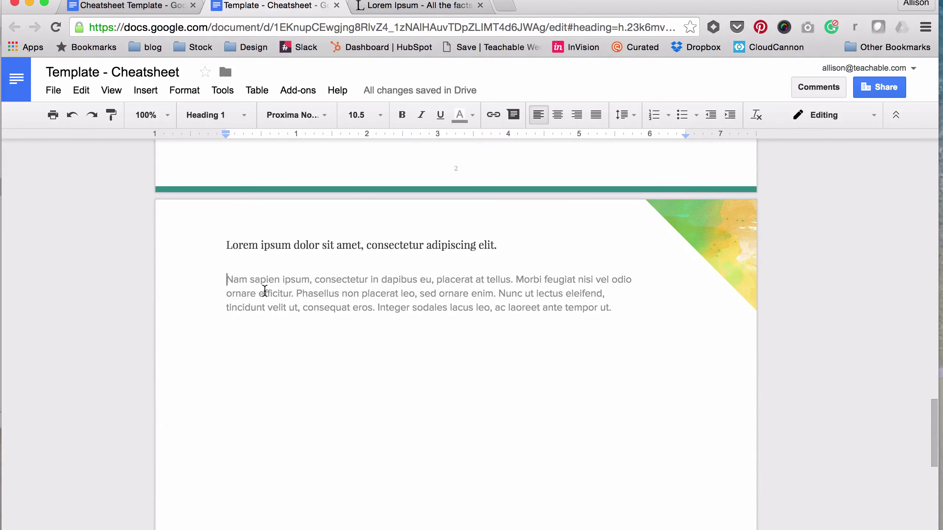
Insert square-image.jpg from the "g doc" folder in Finder before the grey paragraph on page 3
click(149, 90)
click(170, 116)
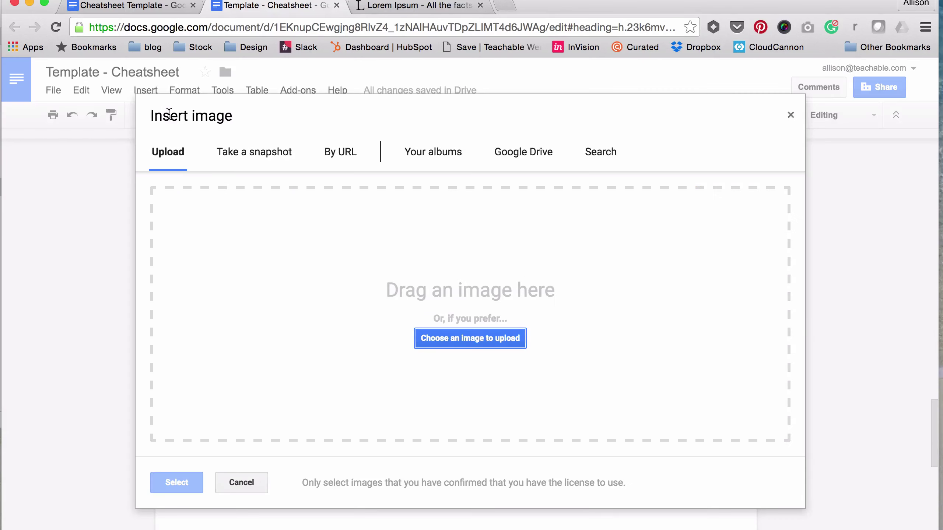
key(ctrl+Up)
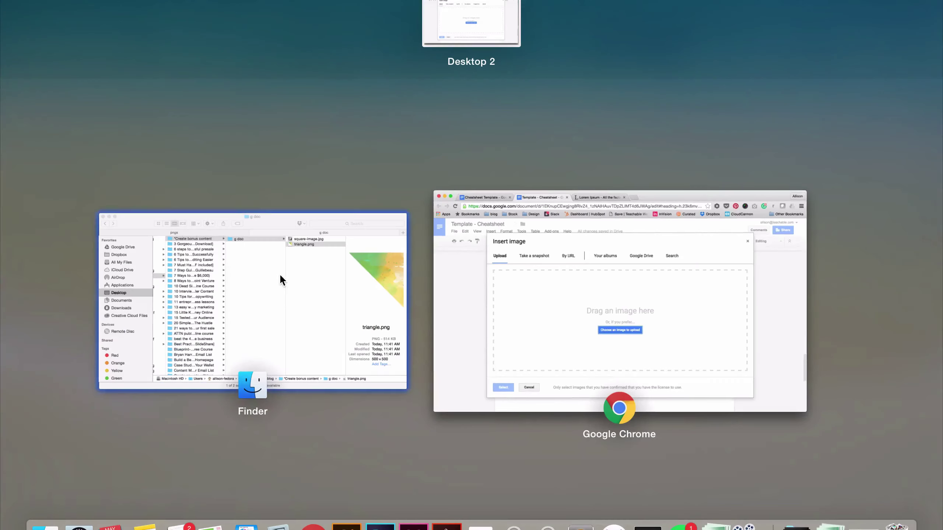
click(280, 278)
drag(523, 52, 701, 460)
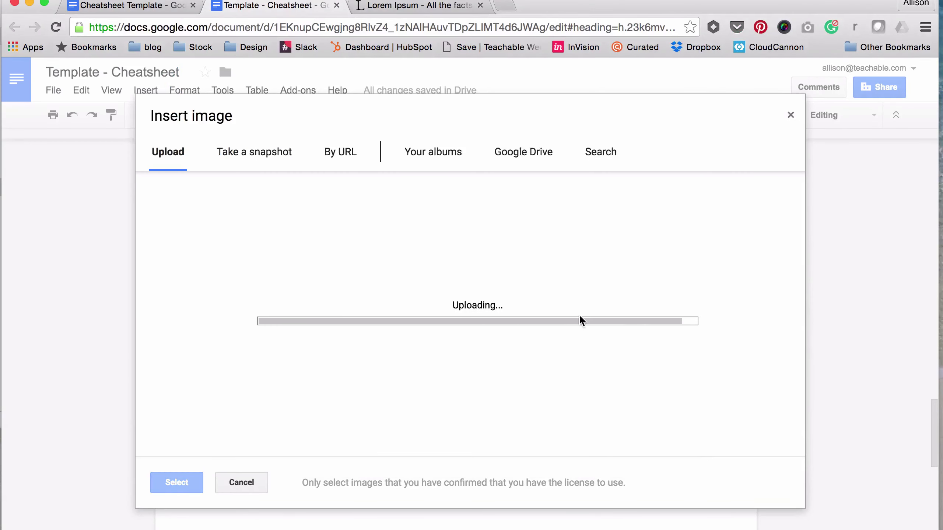
scroll(538, 327, up, 5)
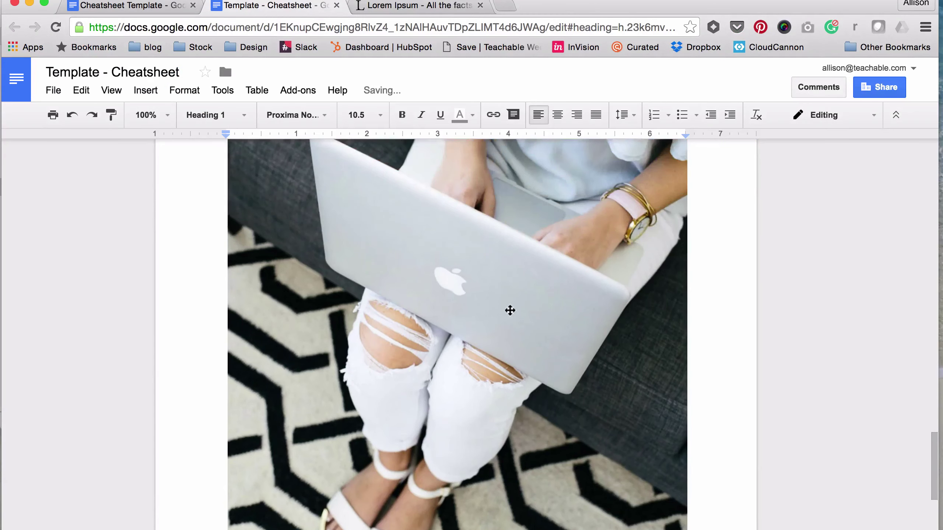
scroll(445, 273, up, 3)
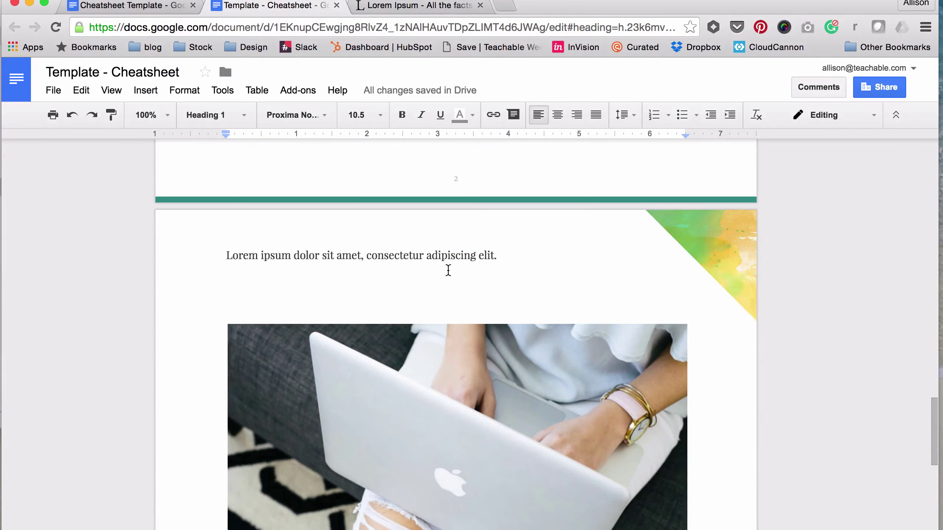
Shrink the laptop photo on page 3 proportionally to about 2.1 inches wide
scroll(444, 270, down, 3)
click(466, 268)
scroll(483, 275, down, 4)
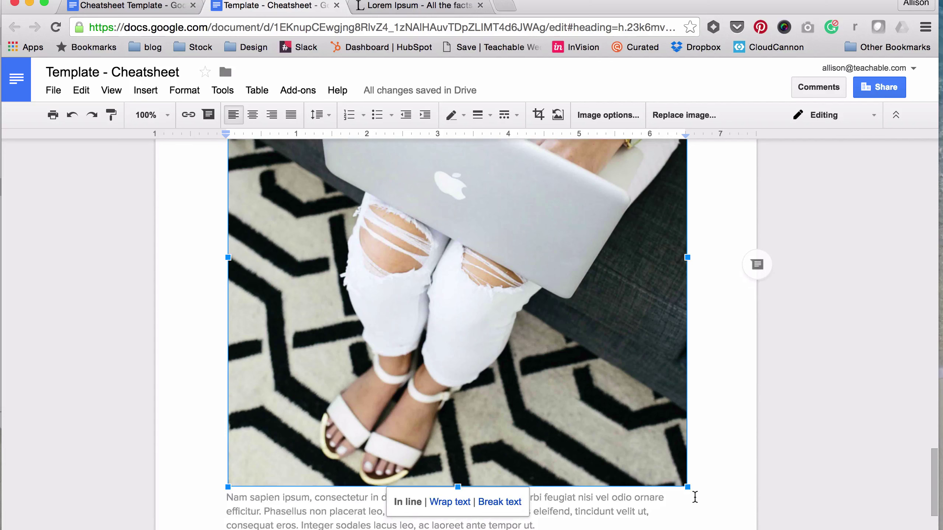
drag(688, 488, 374, 174)
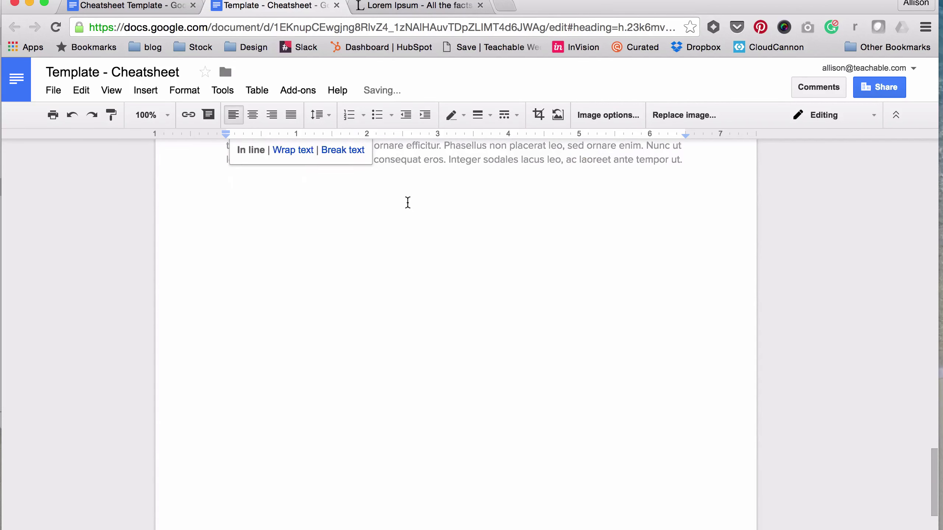
click(418, 372)
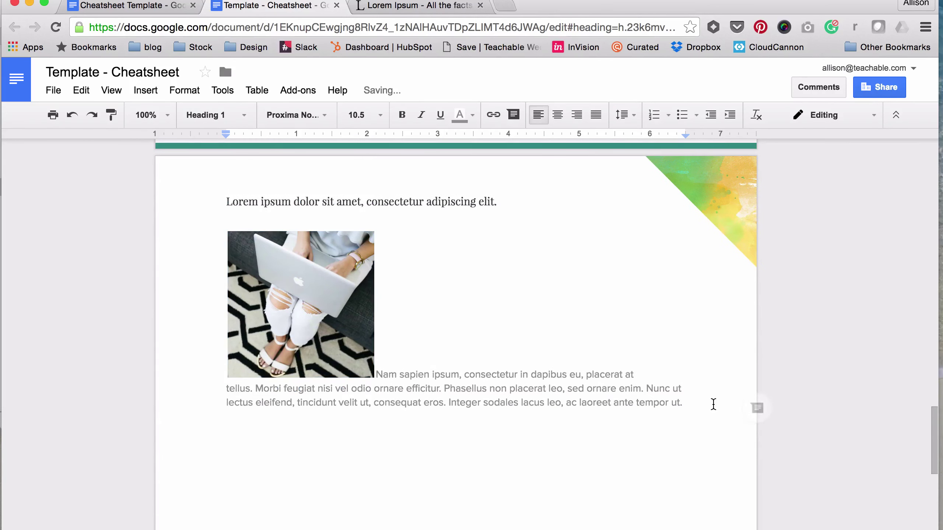
Set the laptop photo to wrap text and align its top edge with the grey paragraph's first line
click(235, 323)
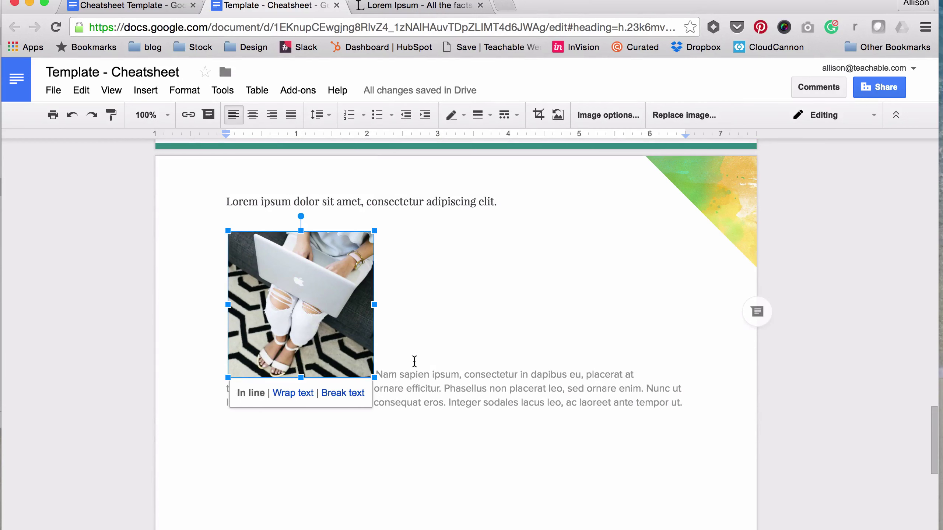
click(415, 366)
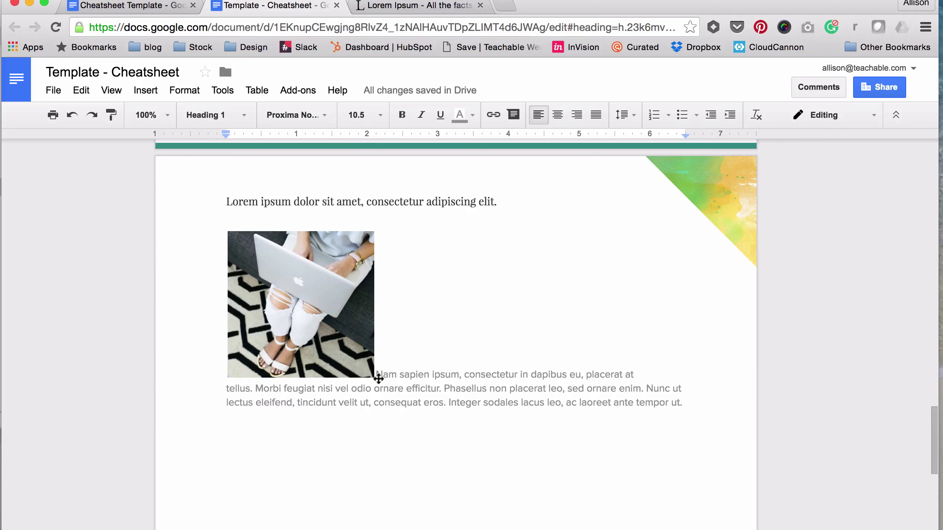
click(345, 334)
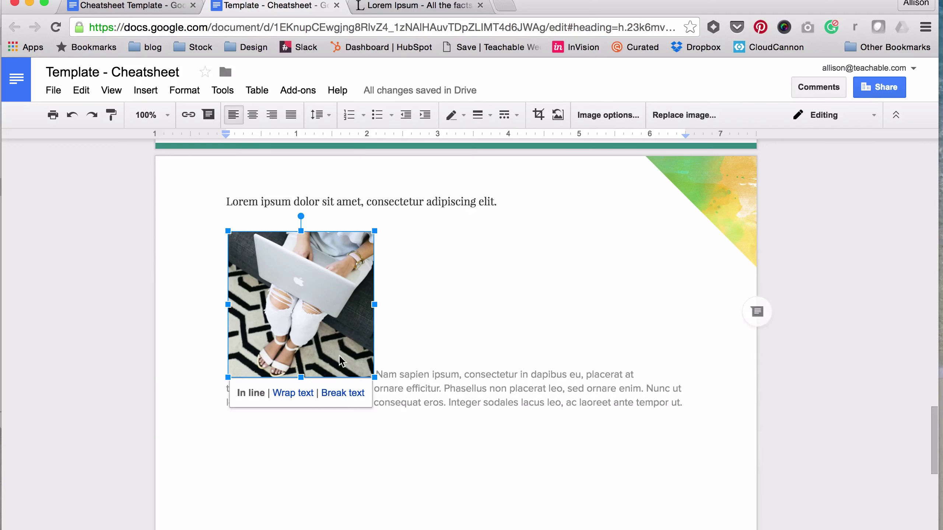
click(306, 395)
click(462, 358)
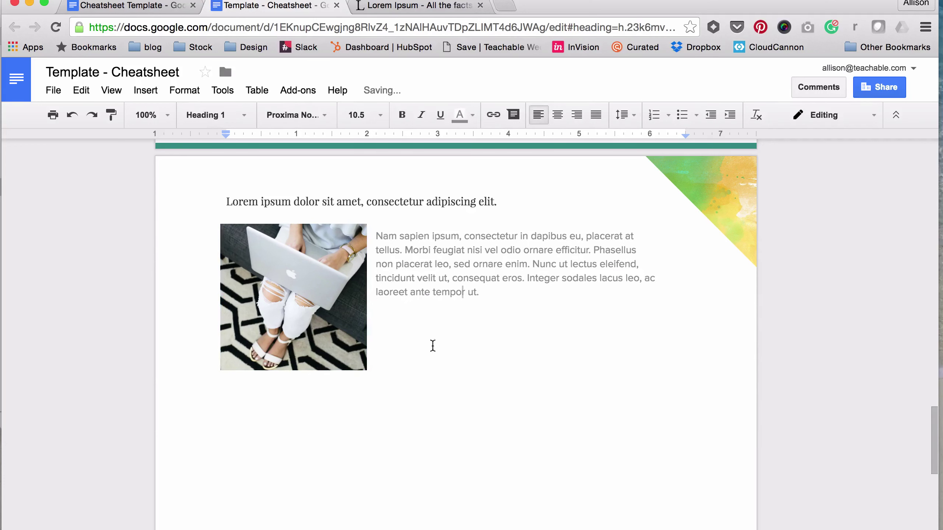
click(332, 243)
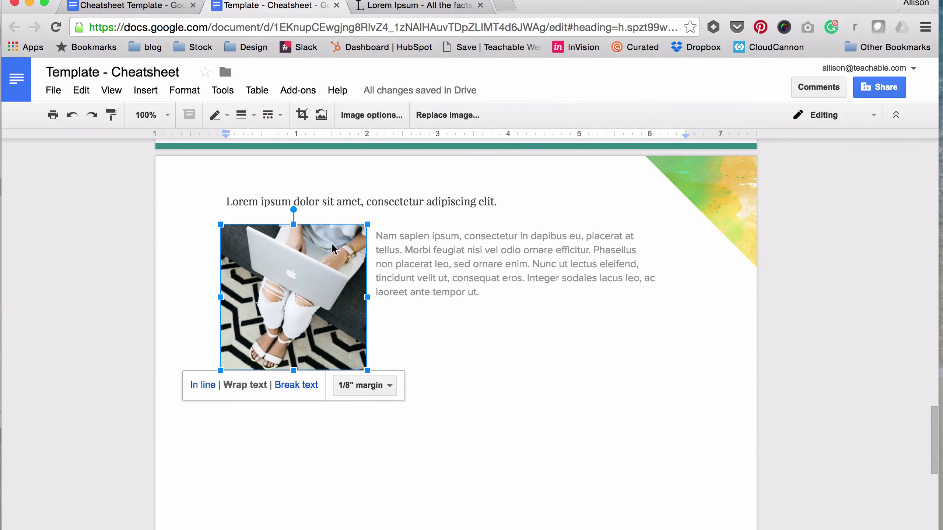
mouse_move(326, 251)
mouse_down()
mouse_move(323, 265)
mouse_move(332, 257)
mouse_up()
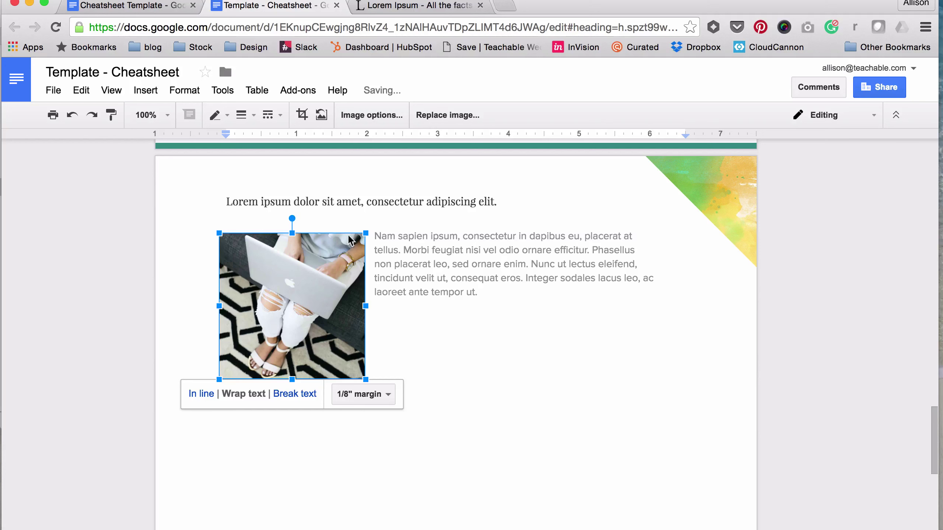
click(447, 353)
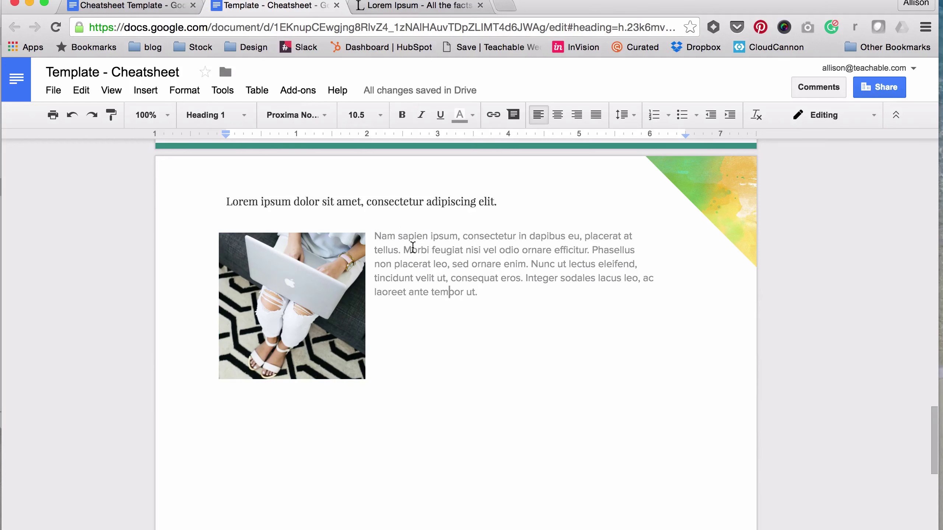
Copy the grey paragraph beside the photo and paste three more copies directly after it to lengthen the text
drag(444, 279, 509, 296)
click(508, 296)
drag(534, 291, 375, 235)
key(super+c)
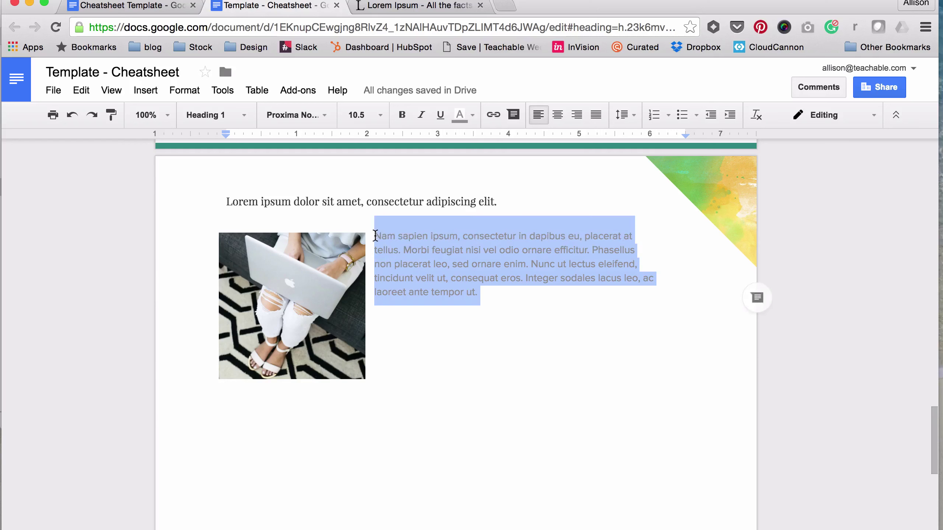
click(501, 283)
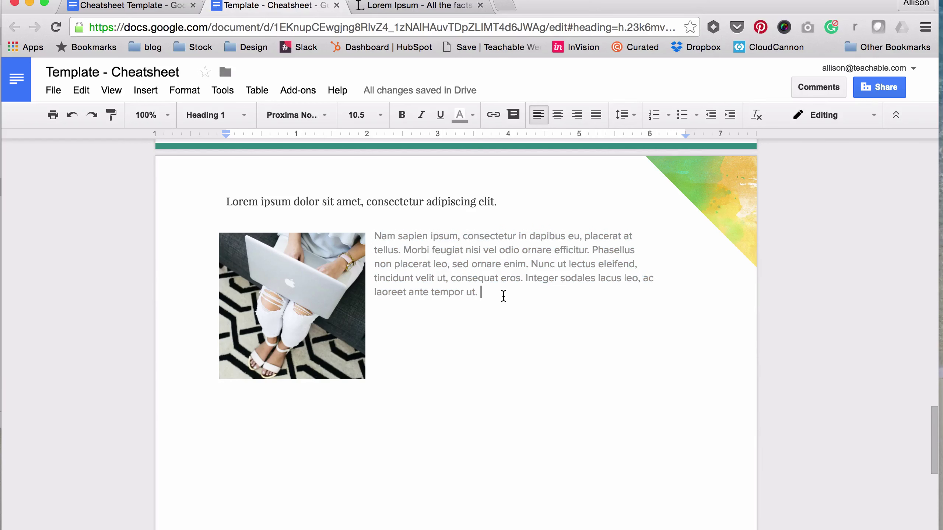
key(super+v)
key(super+v)
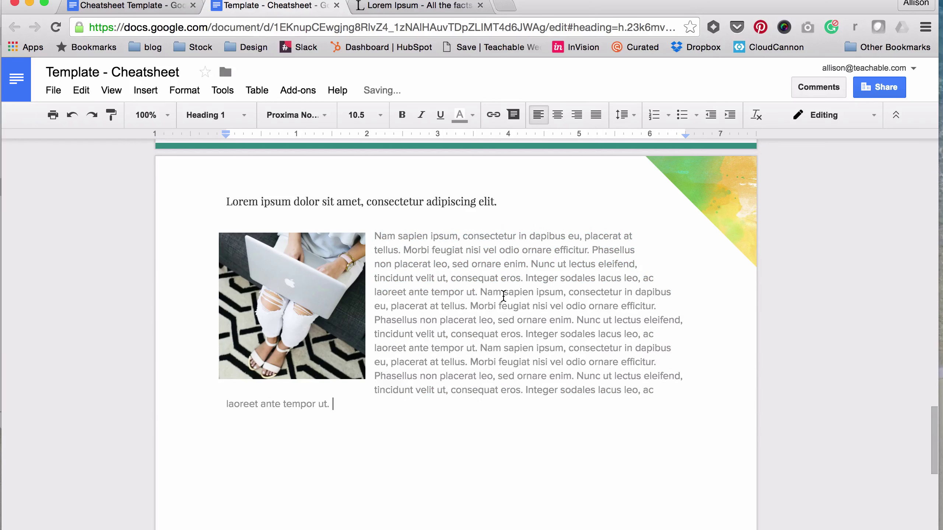
key(super+v)
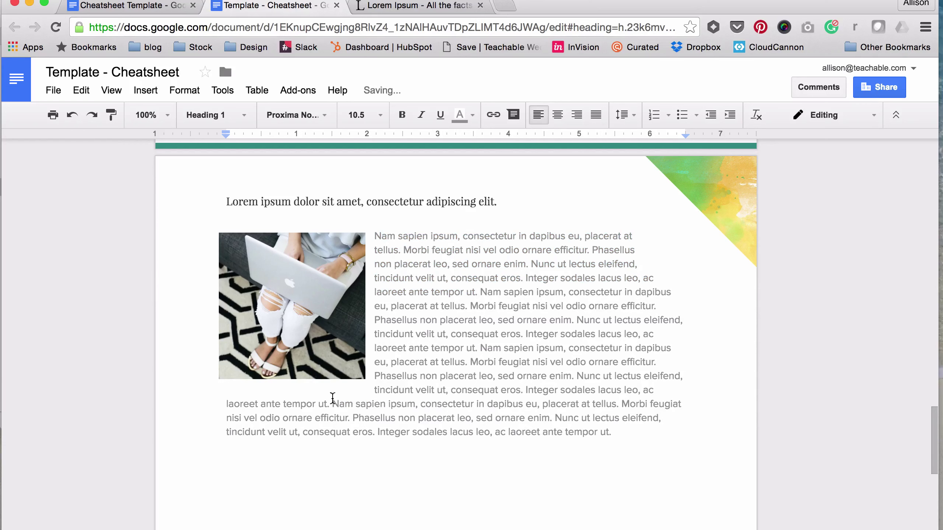
Shift the laptop photo so its left edge lines up with the page 3 heading at the text margin
click(236, 348)
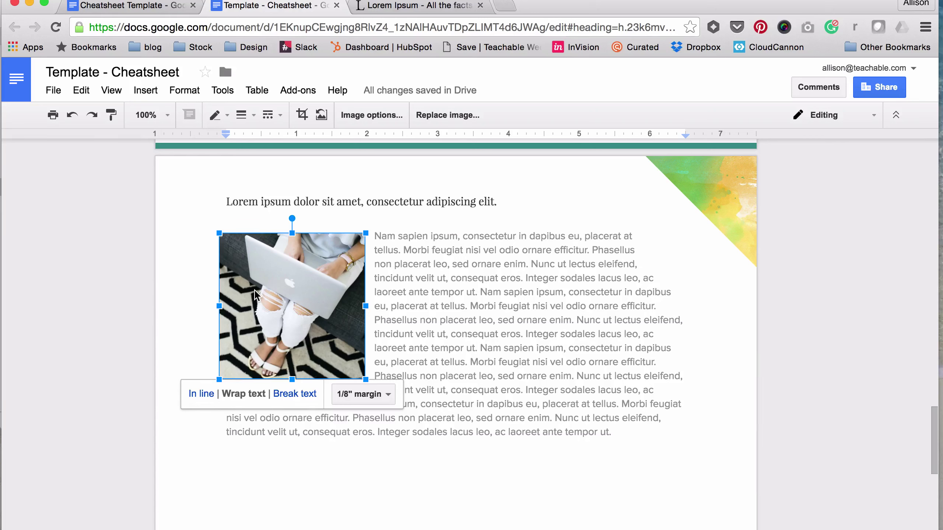
drag(253, 309, 261, 308)
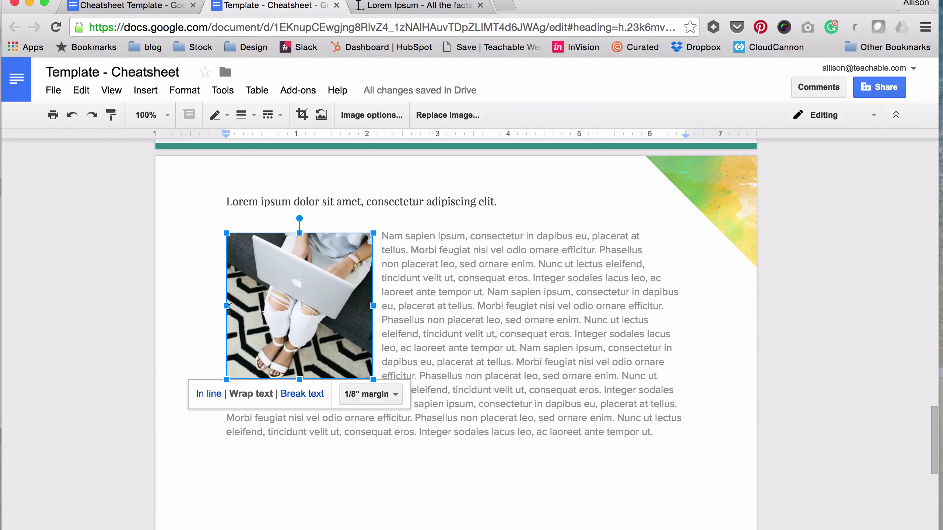
click(251, 449)
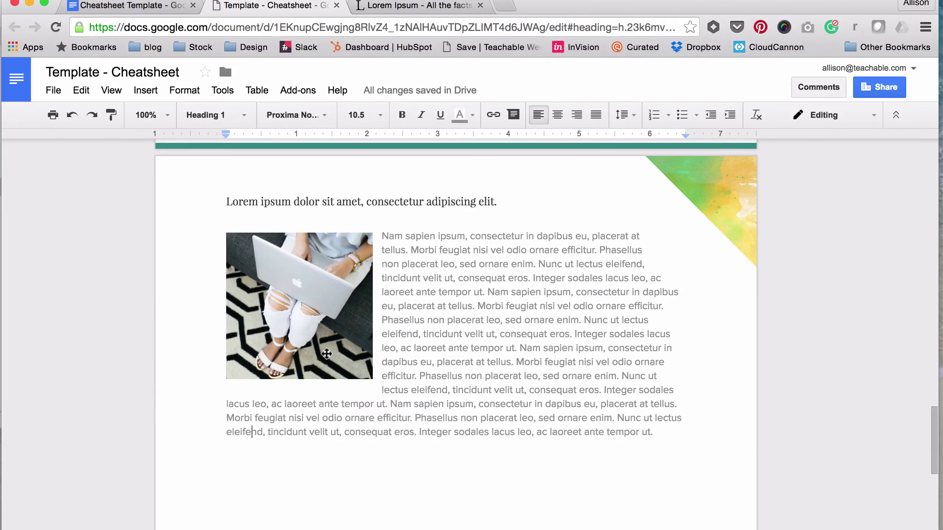
Try text-wrap margins of 1/4 inch and 1/16 inch around the laptop photo, and set it back to 1/8 inch
click(335, 326)
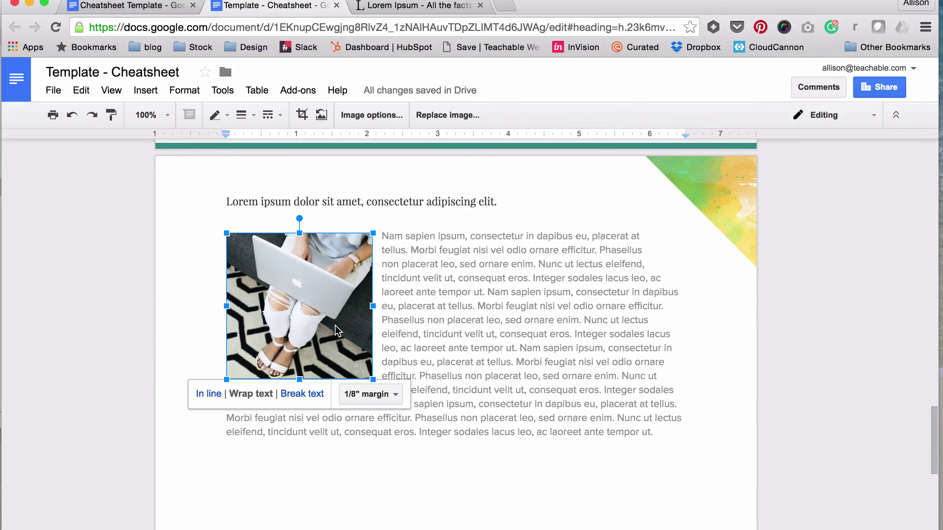
click(390, 398)
click(389, 287)
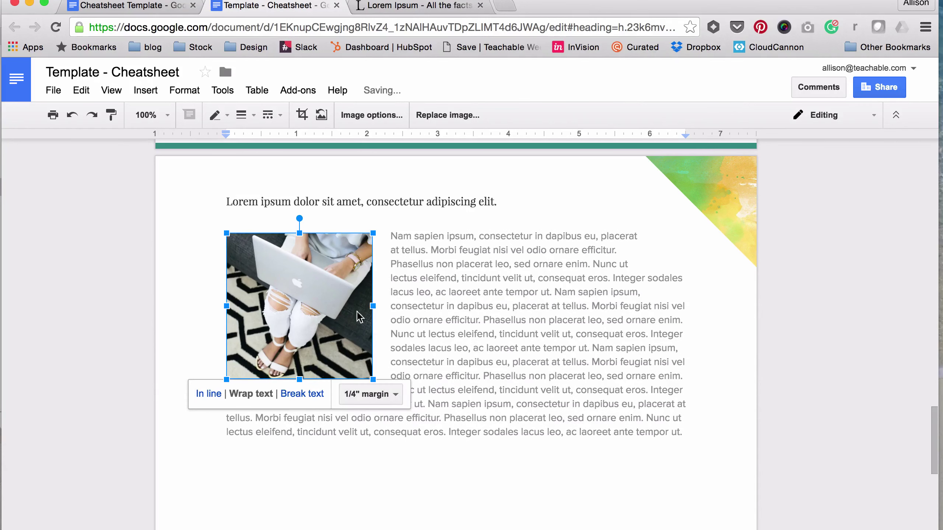
click(444, 459)
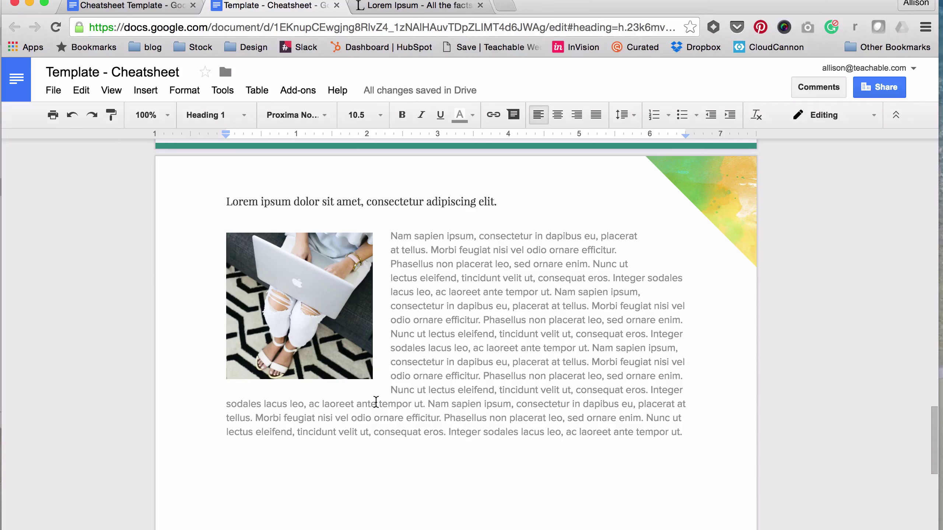
click(371, 376)
click(369, 395)
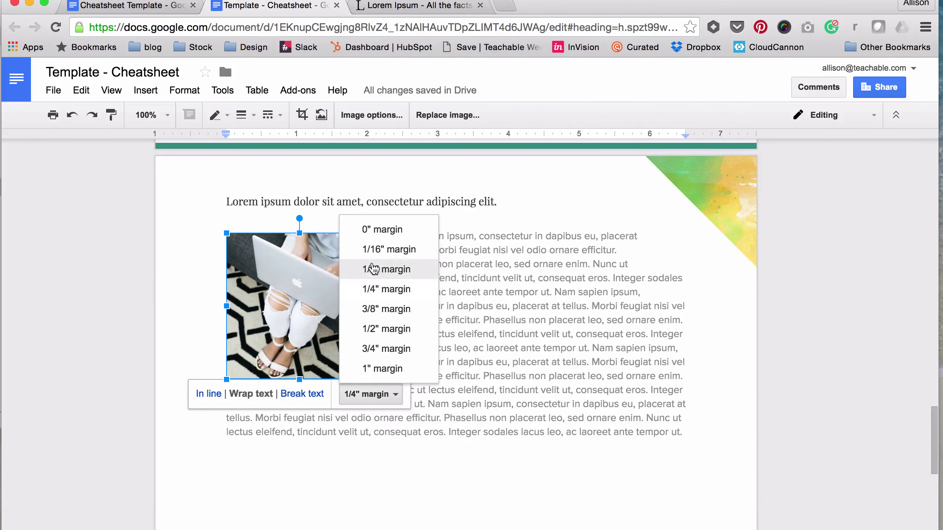
click(372, 250)
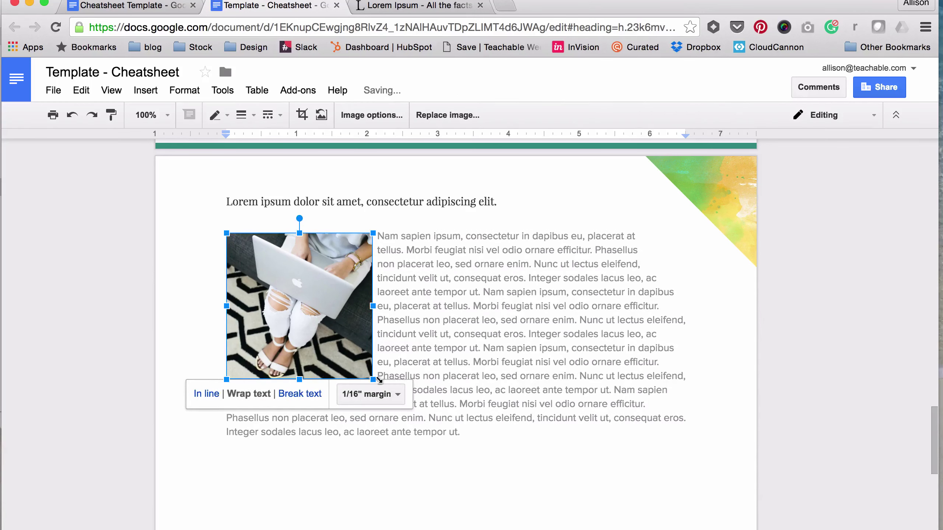
click(372, 394)
click(388, 260)
click(394, 395)
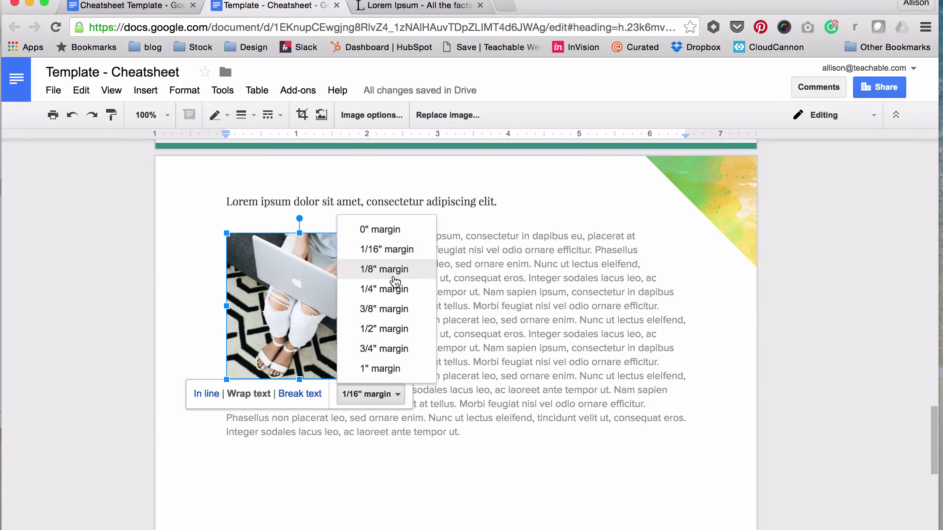
click(371, 270)
click(362, 373)
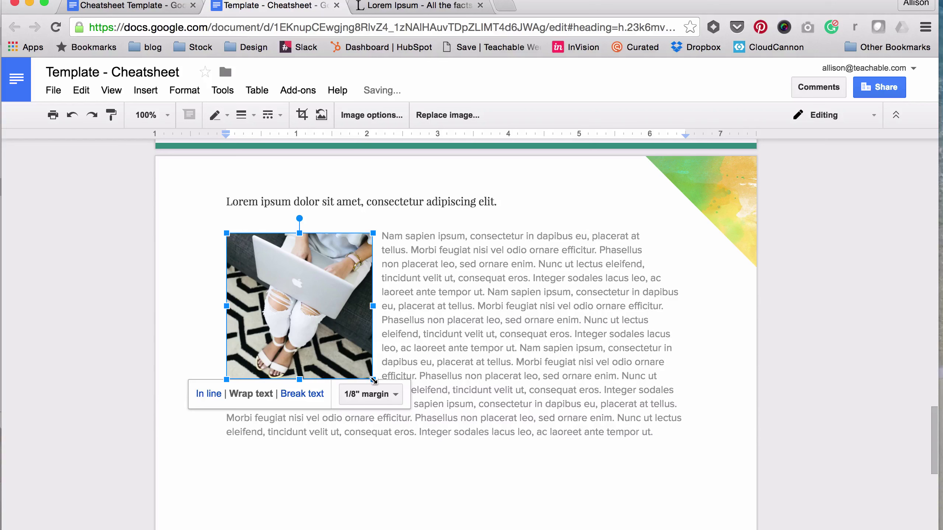
Enlarge the laptop photo proportionally to about 2.2 inches wide
drag(373, 380, 381, 387)
click(435, 429)
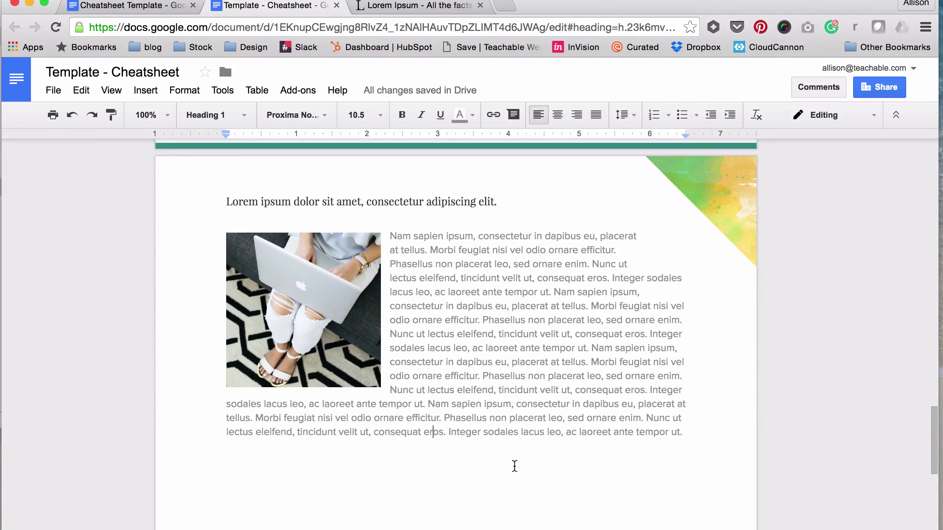
scroll(642, 424, down, 2)
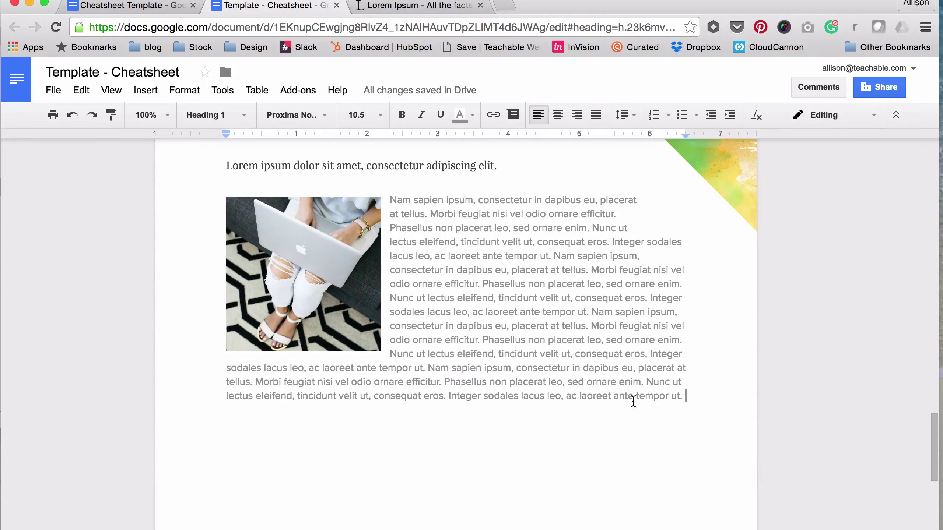
Copy the page 3 heading and start a new paragraph below the grey text
scroll(631, 396, up, 3)
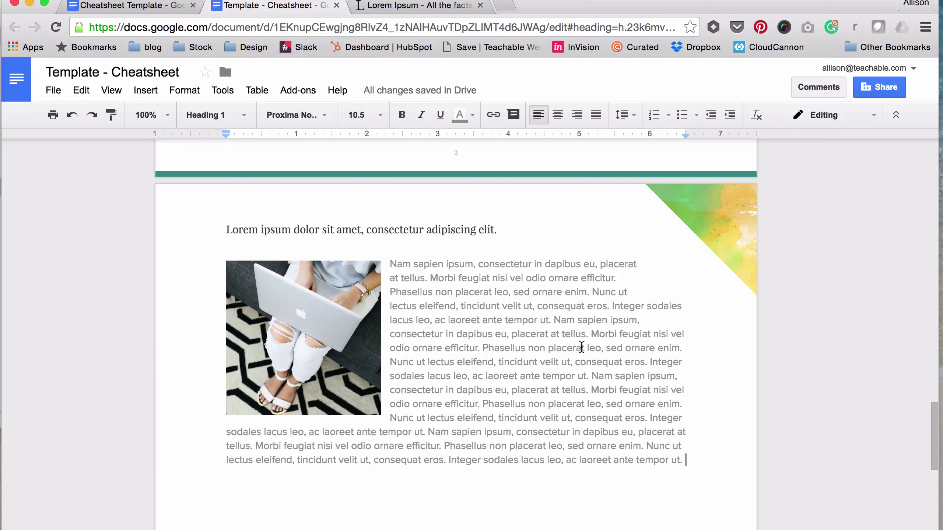
drag(229, 227, 512, 226)
key(super+c)
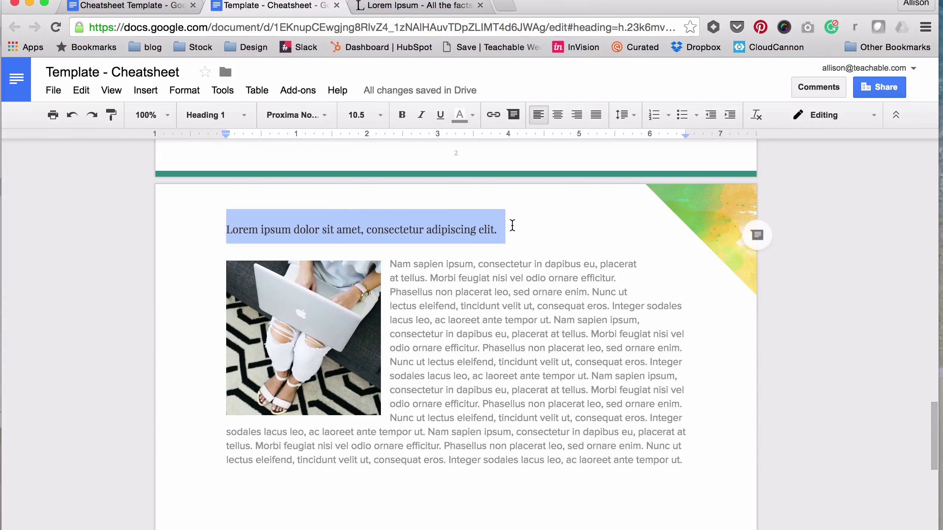
scroll(518, 249, down, 5)
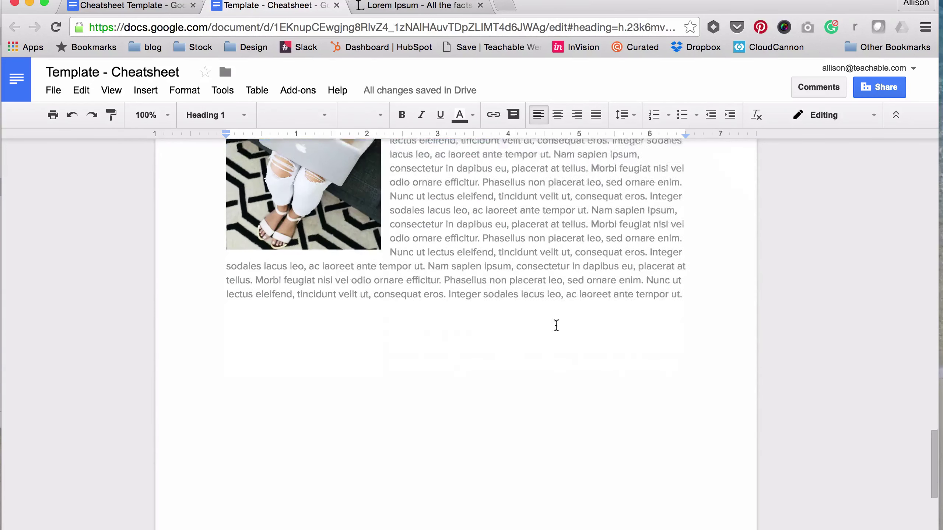
click(713, 276)
key(Return)
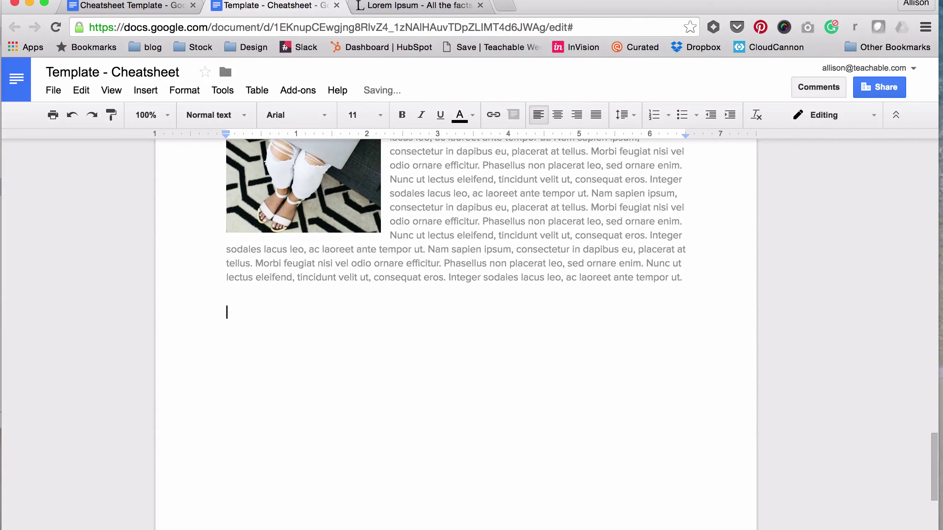
Try pasting the copied heading as item 1 of an automatic numbered list, and undo it
text(1.)
key(super+v)
key(Return)
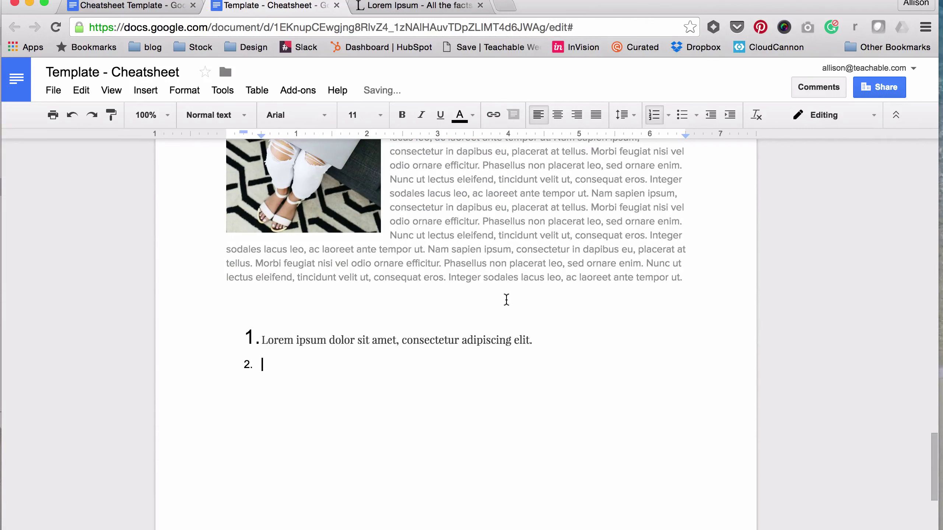
key(super+z)
key(super+z)
key(super+z)
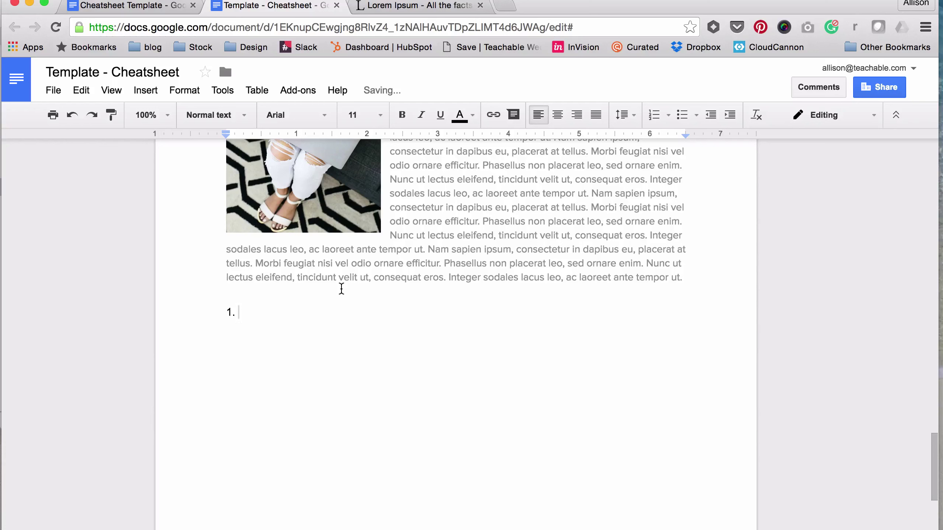
key(super+z)
Paste the heading below the grey text as "1. Lorem ipsum dolor sit amet, consectetur adipiscing elit?" without list formatting, followed by a new line
key(super+v)
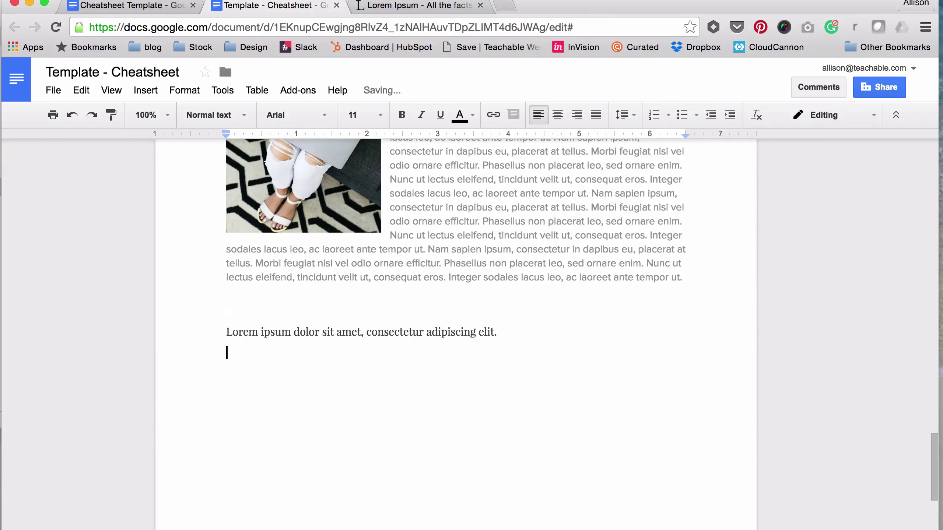
key(Up)
text(1.)
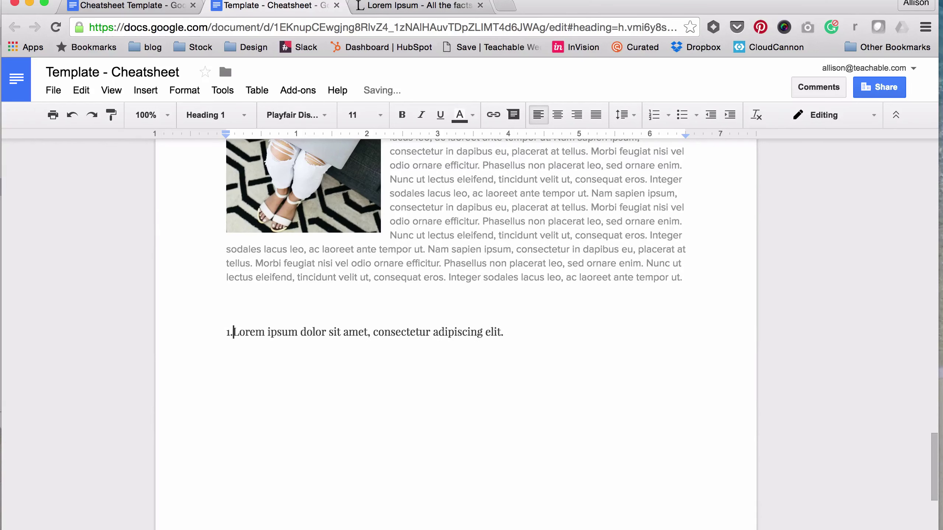
key(super+z)
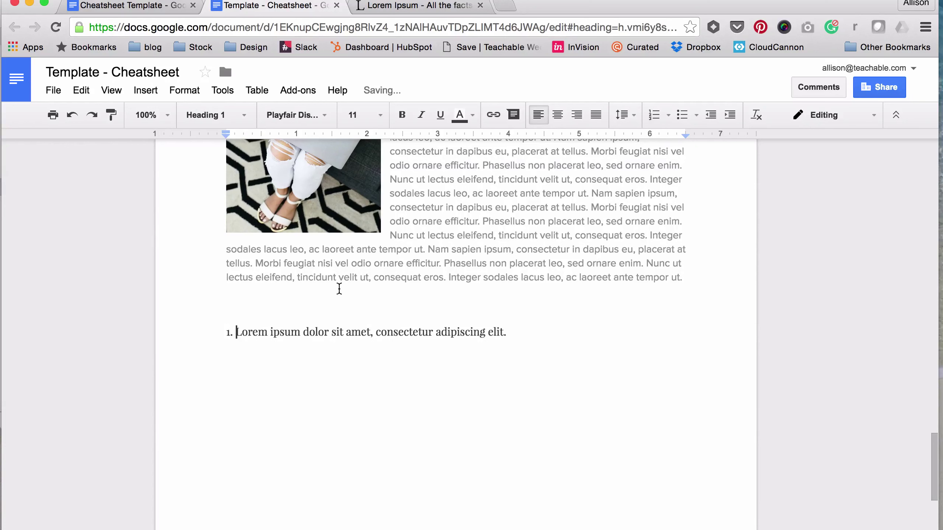
click(527, 320)
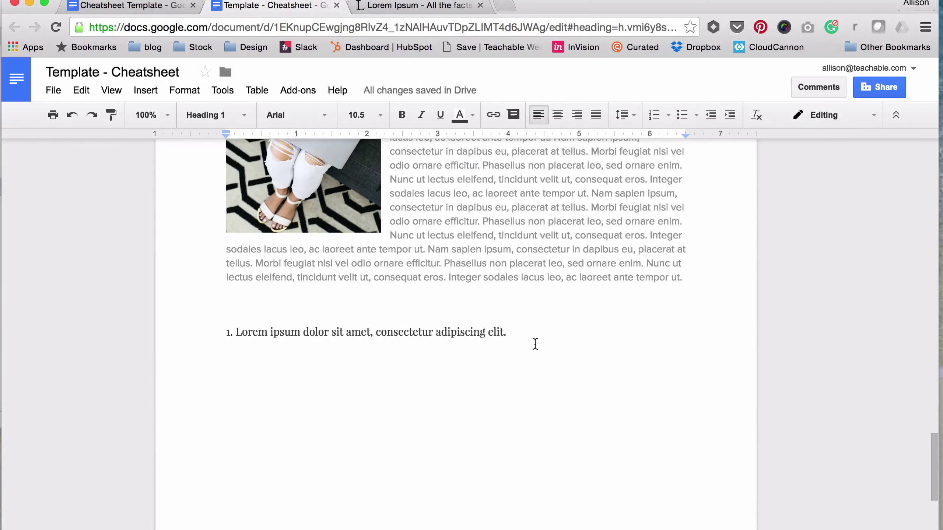
key(BackSpace)
text(?)
key(Return)
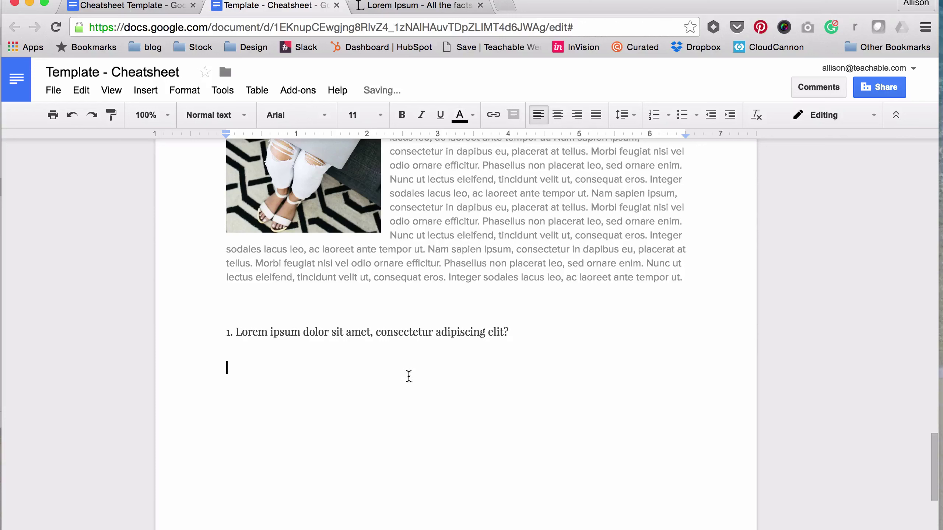
Duplicate the numbered question "1. Lorem ipsum dolor sit amet, consectetur adipiscing elit?" below itself, with extra blank lines between the two
drag(507, 331, 211, 327)
key(ctrl+c)
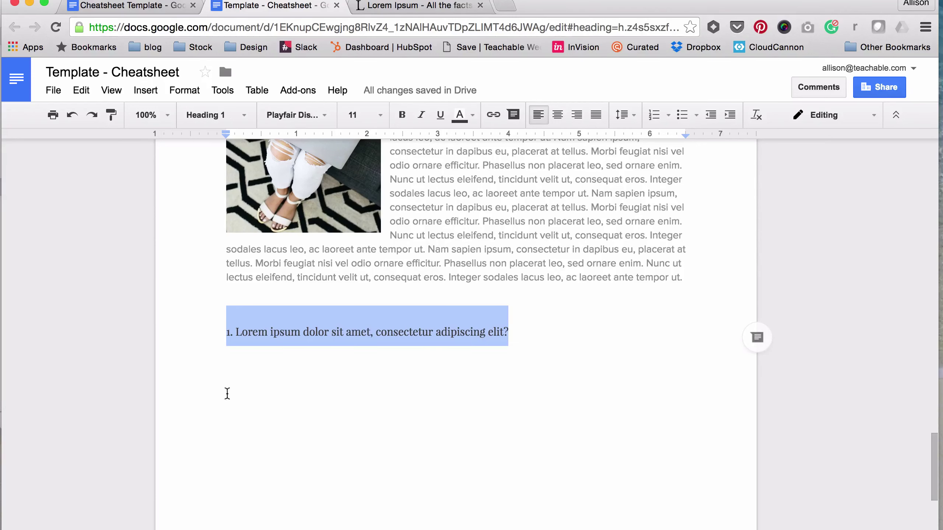
click(225, 392)
key(ctrl+v)
click(281, 370)
key(Return)
key(Return)
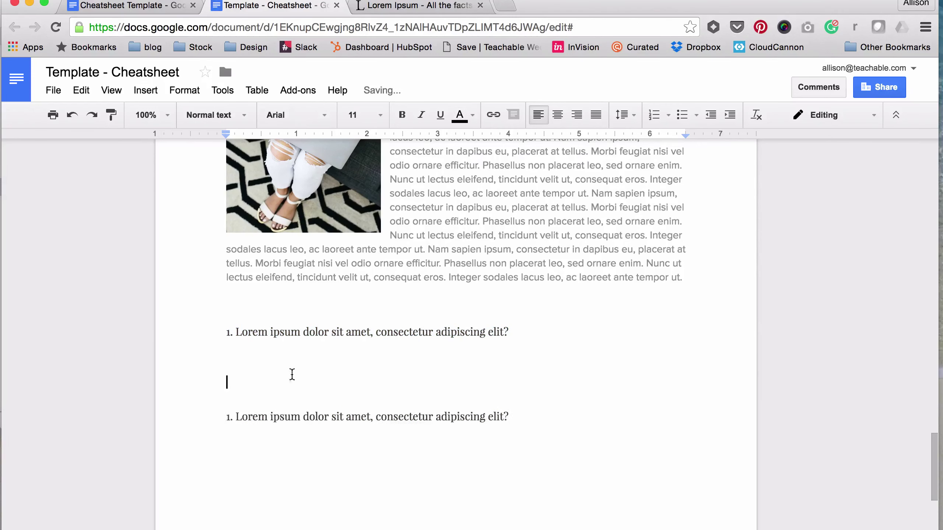
Renumber the duplicated question as "2."
double_click(228, 432)
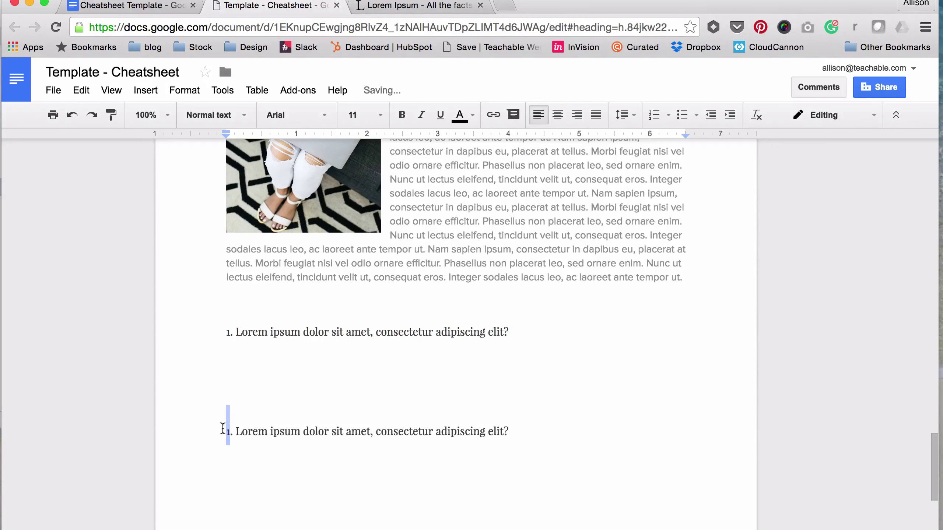
text(2.)
double_click(537, 429)
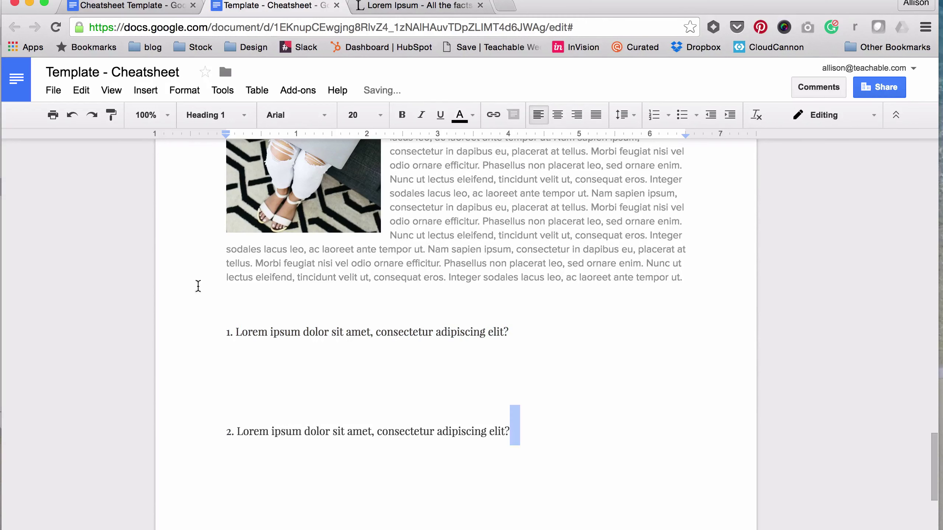
drag(233, 358, 301, 371)
click(279, 362)
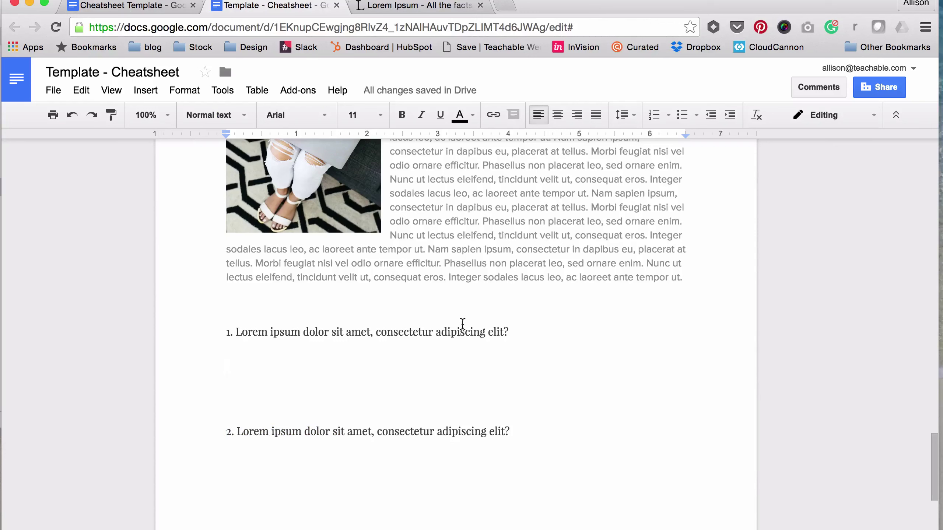
click(531, 435)
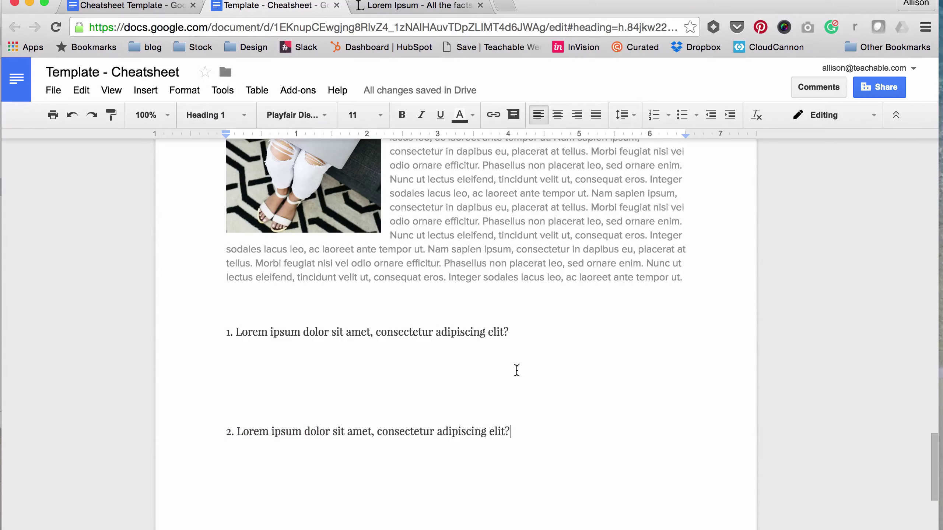
scroll(506, 363, down, 6)
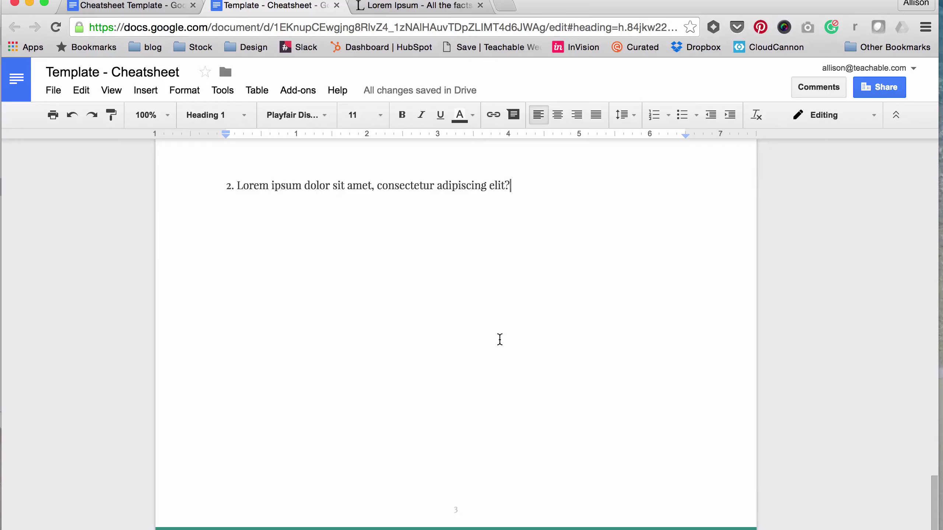
scroll(500, 338, up, 5)
scroll(419, 299, up, 10)
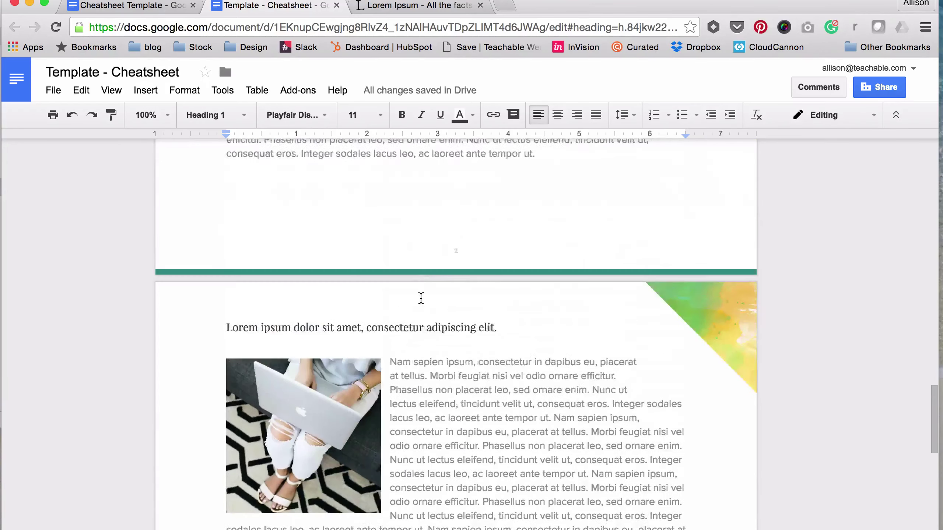
click(572, 216)
Set the document's link sharing to "On - Anyone with the link" and open the choices for its access level
click(884, 87)
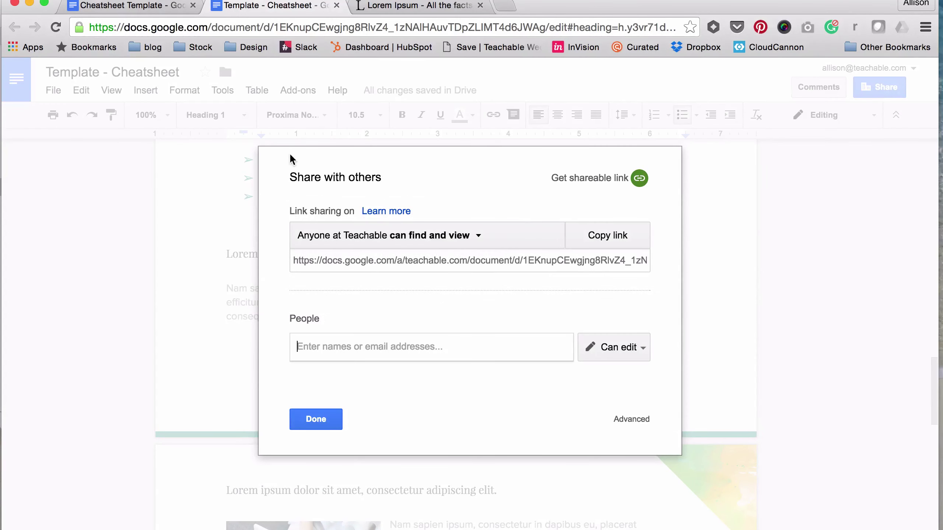
click(456, 237)
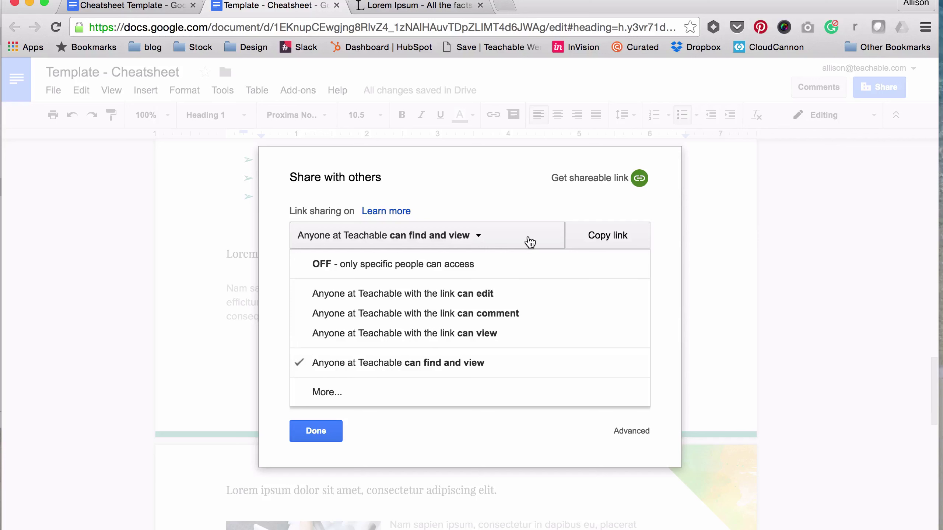
click(334, 392)
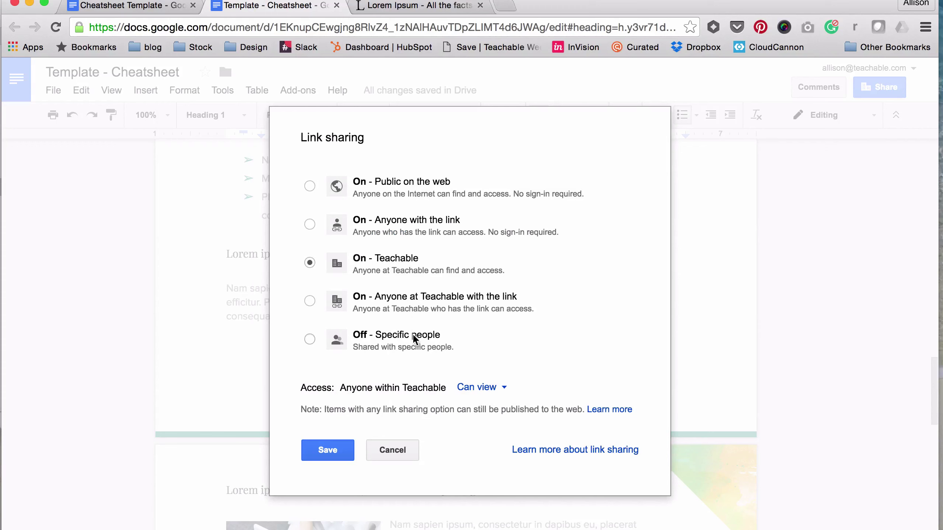
click(310, 223)
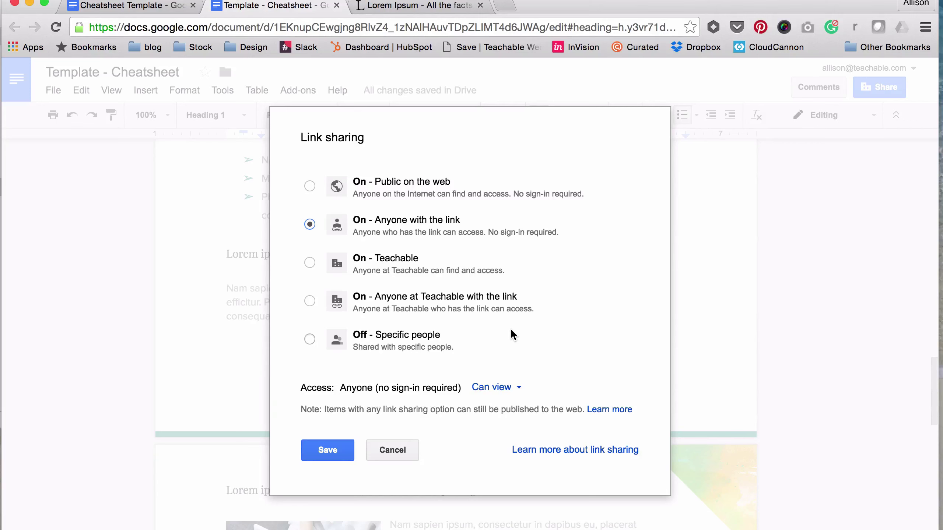
click(503, 395)
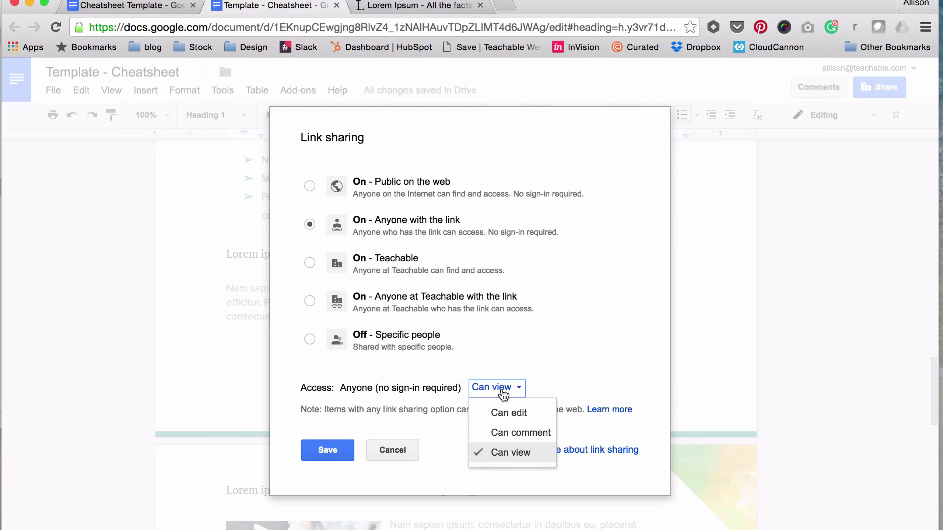